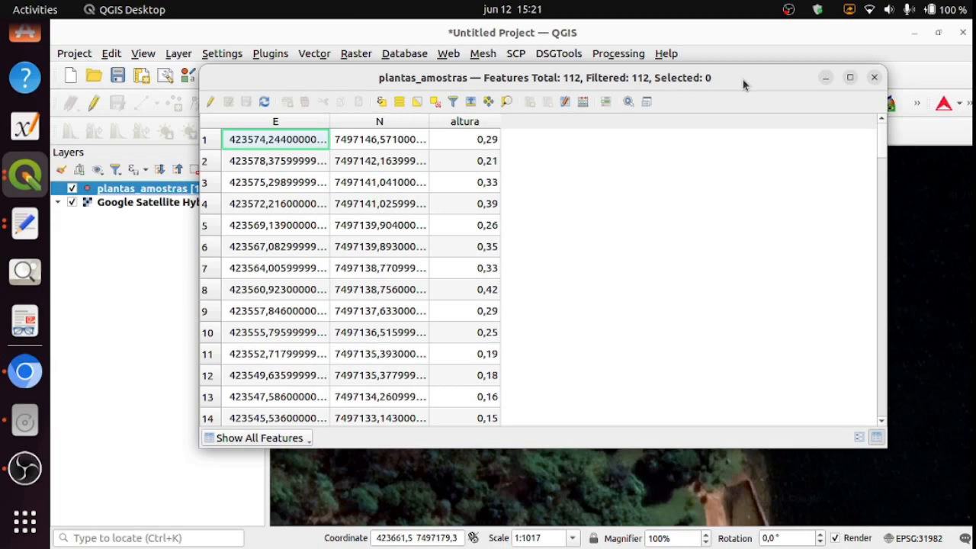
Close the plantas_amostras attribute table and examine where the sample points lie along the river shore
left_click(874, 77)
scroll(687, 296, "down", 2)
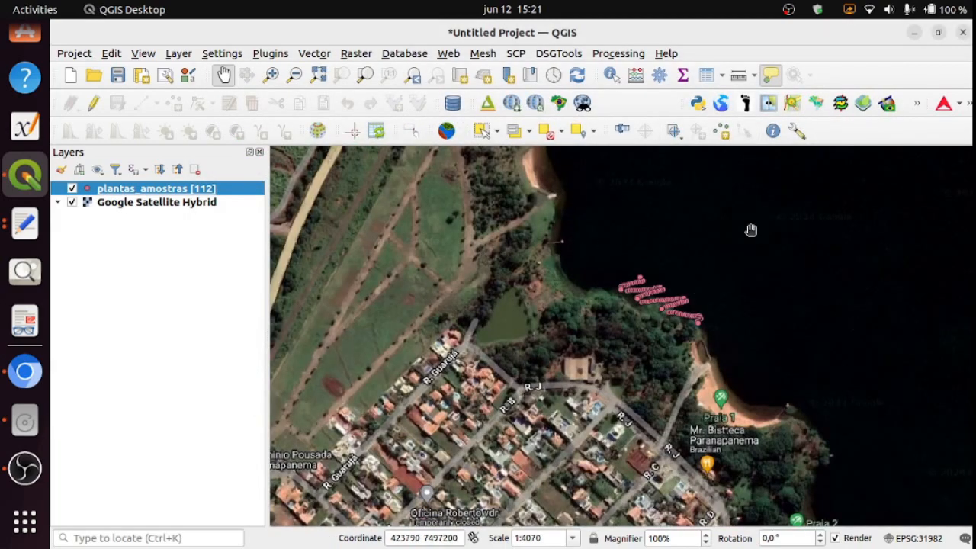
scroll(727, 247, "down", 1)
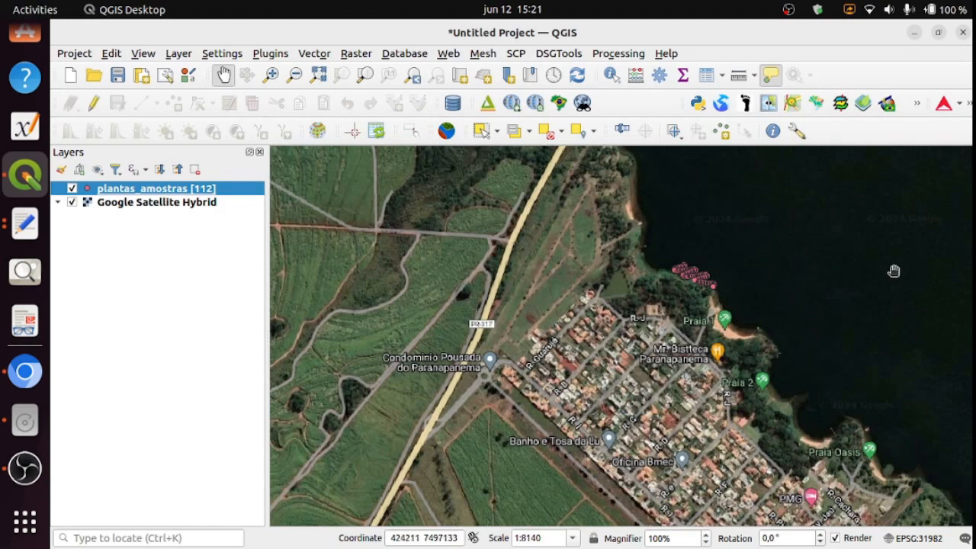
left_click_drag(896, 271, 690, 291)
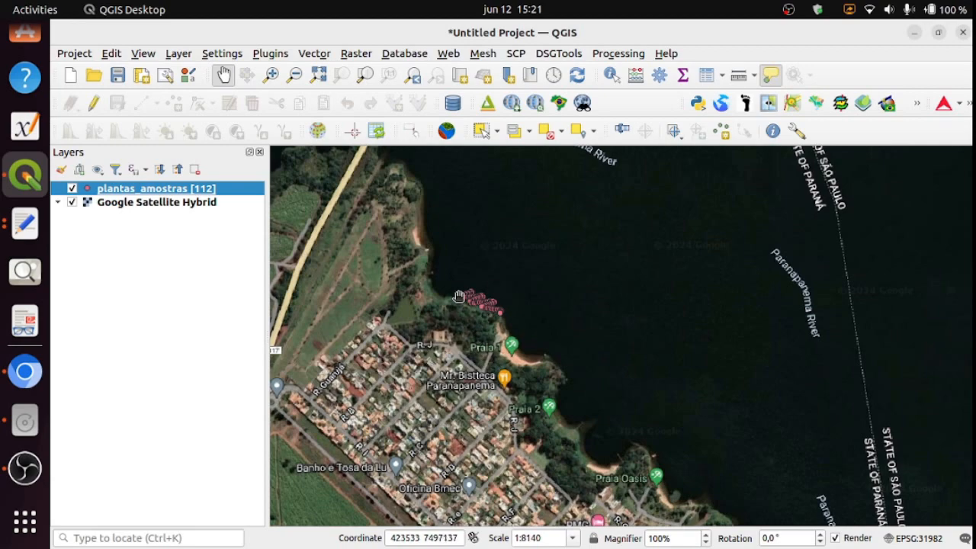
scroll(668, 295, "down", 1)
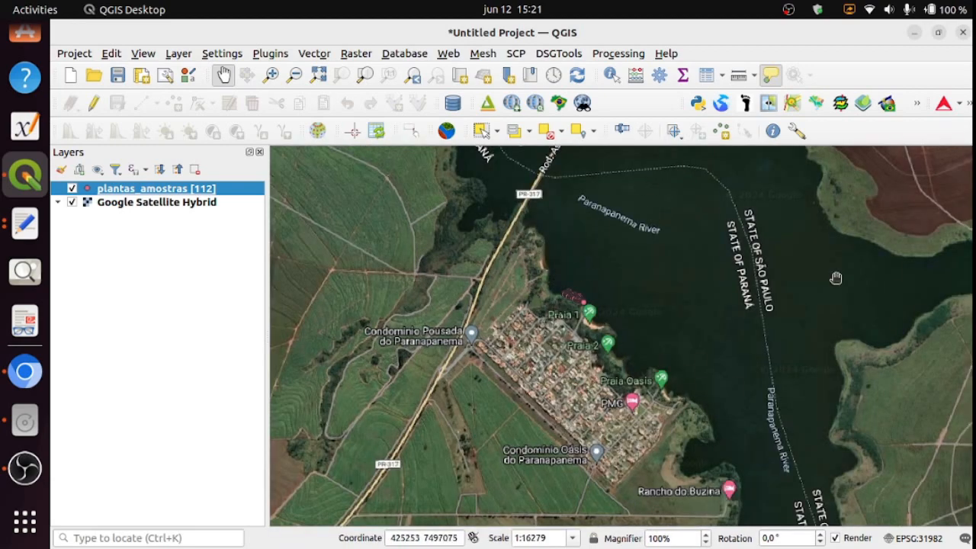
scroll(566, 308, "up", 3)
left_click_drag(617, 293, 556, 391)
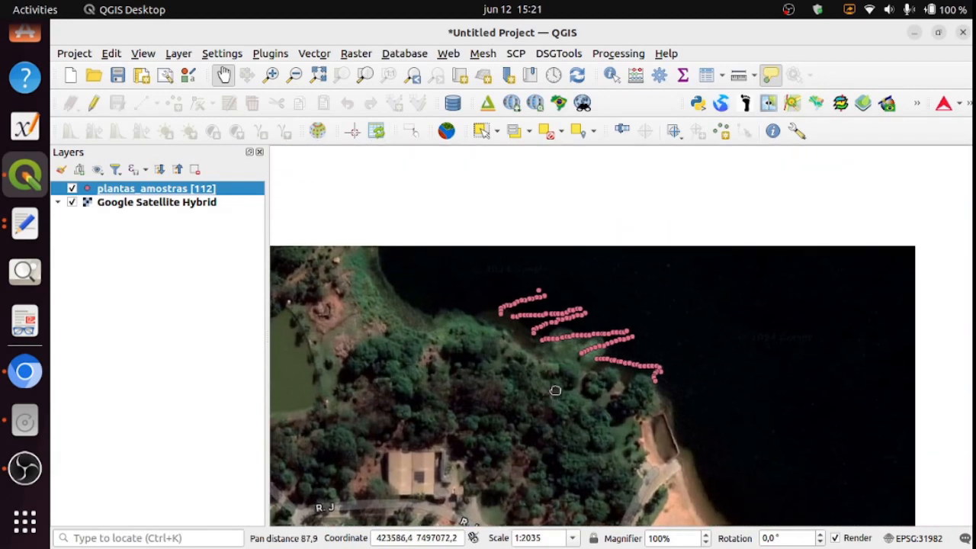
scroll(565, 353, "up", 1)
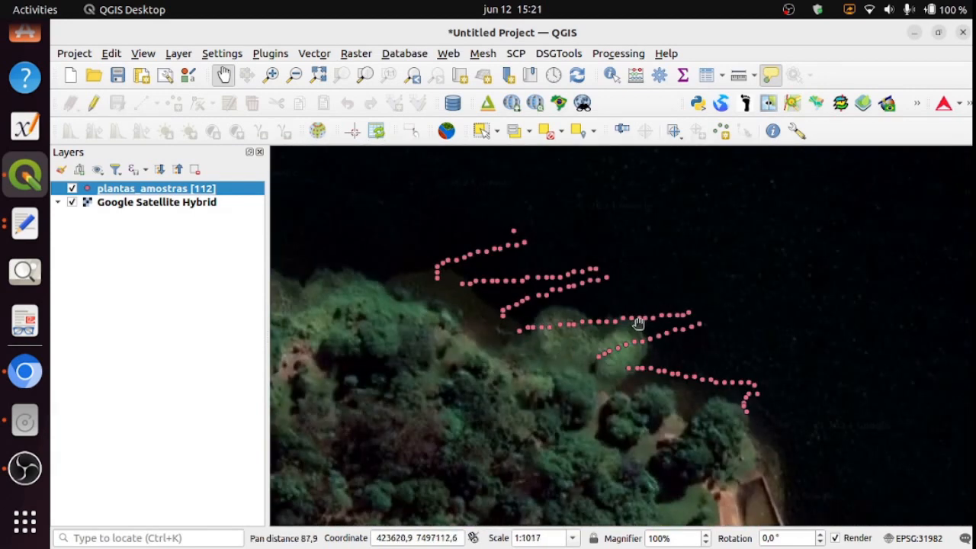
mouse_move(639, 324)
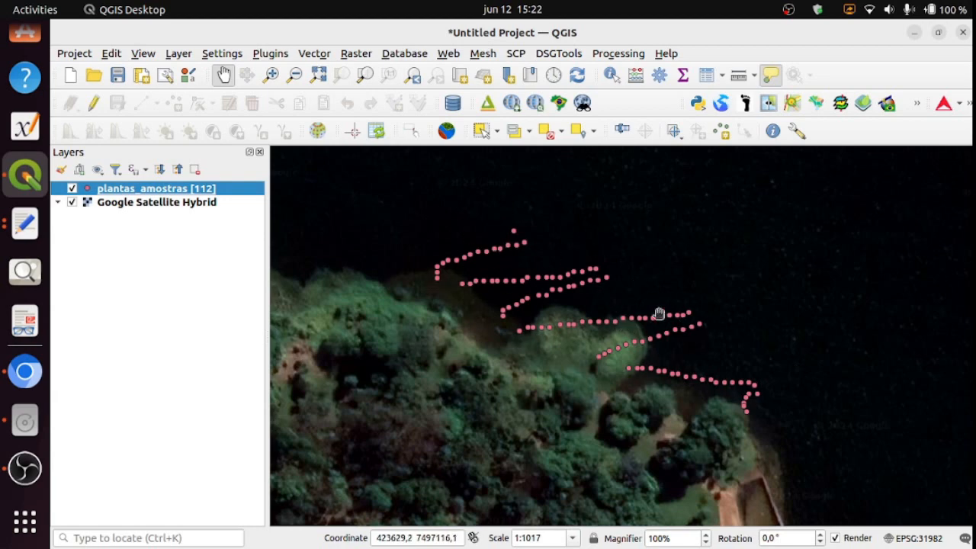
mouse_move(568, 279)
Randomly select 25 percent of the plantas_amostras features with the Random Selection tool, using the percentage method
left_click(314, 53)
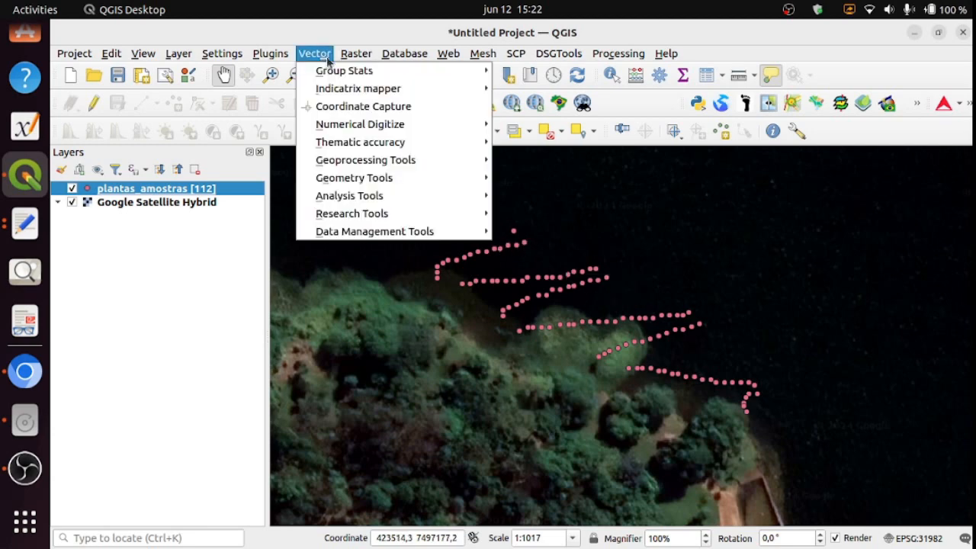
mouse_move(419, 199)
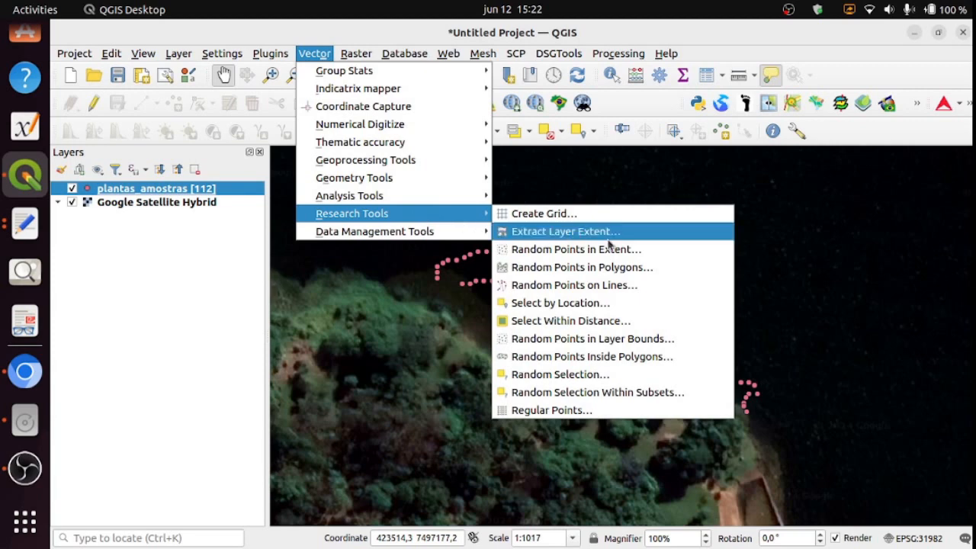
left_click(621, 374)
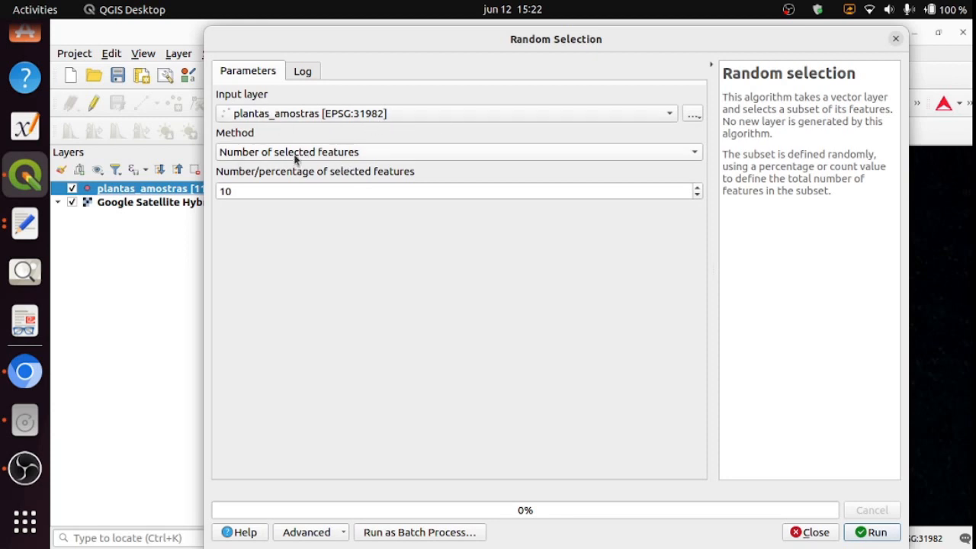
left_click(359, 154)
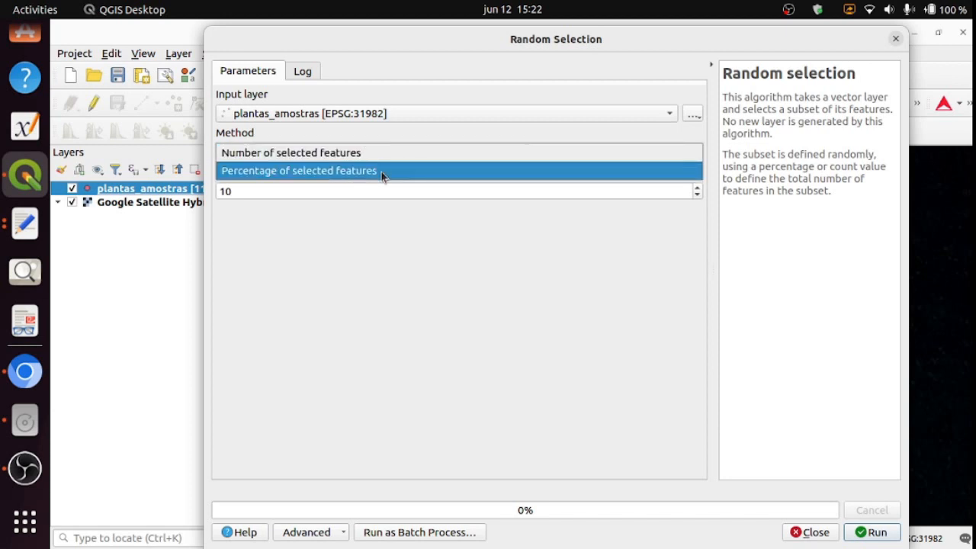
left_click(385, 178)
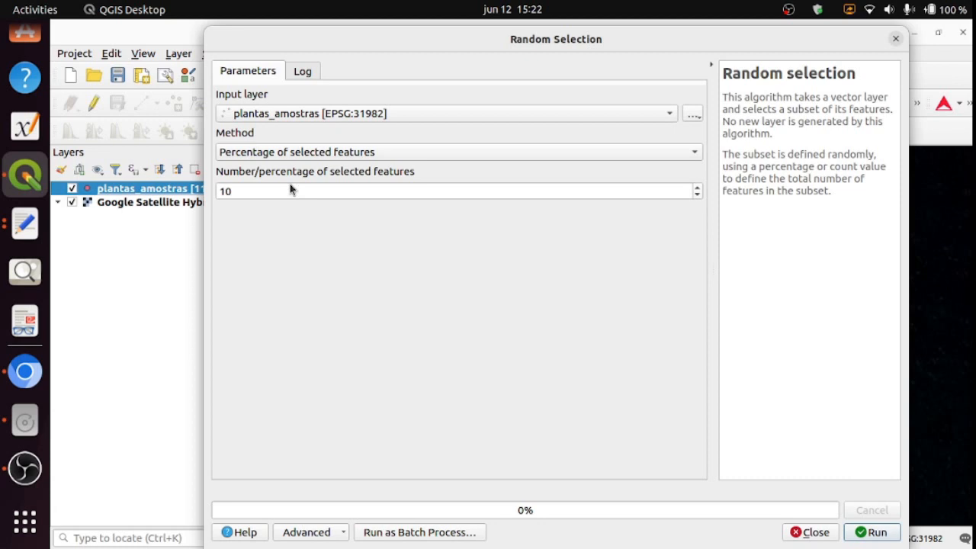
double_click(226, 191)
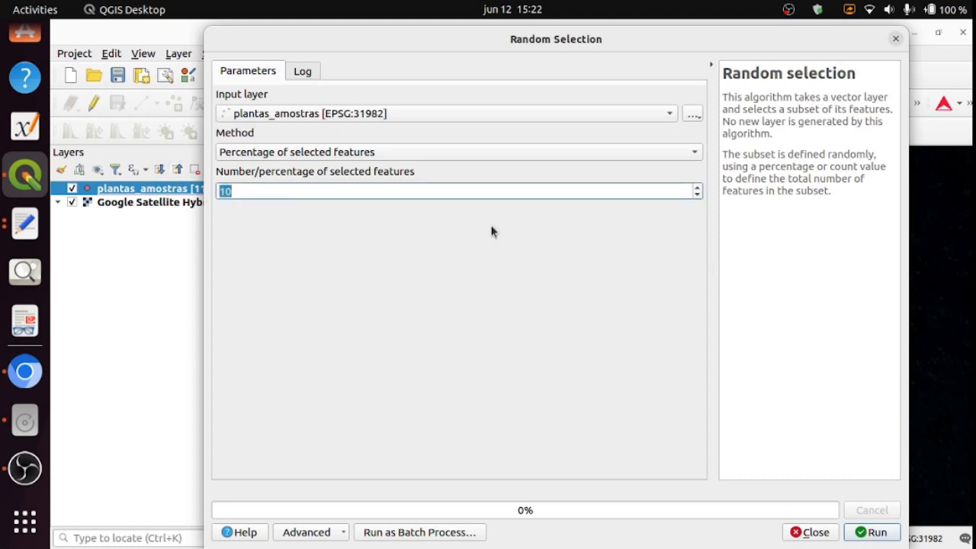
type("25")
left_click(815, 533)
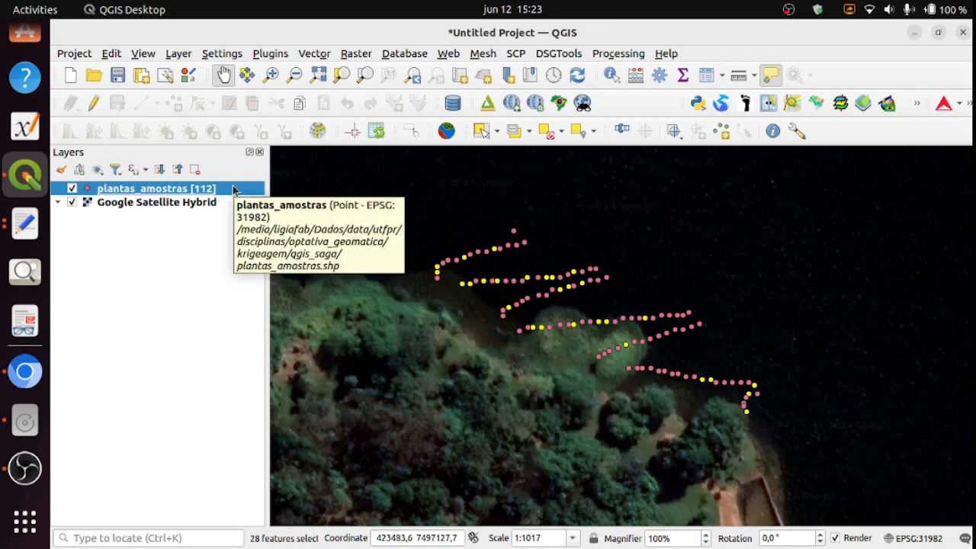
Start exporting only the selected plantas_amostras features and create an output folder named interpolacao in Downloads
right_click(192, 195)
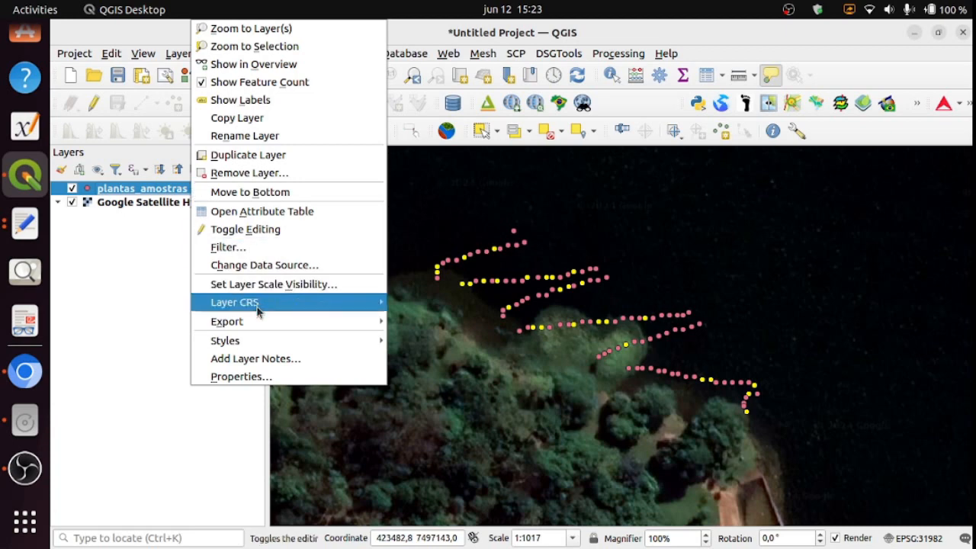
mouse_move(258, 321)
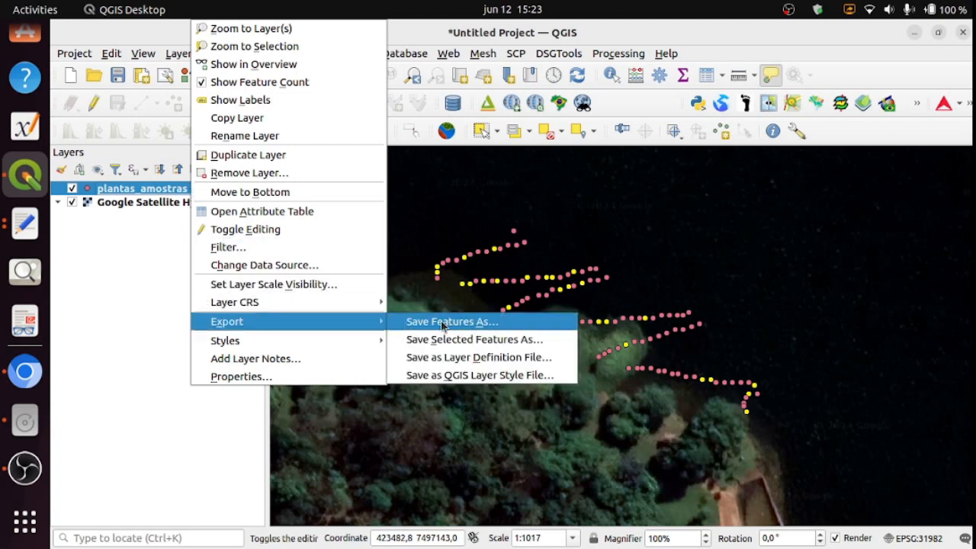
left_click(536, 342)
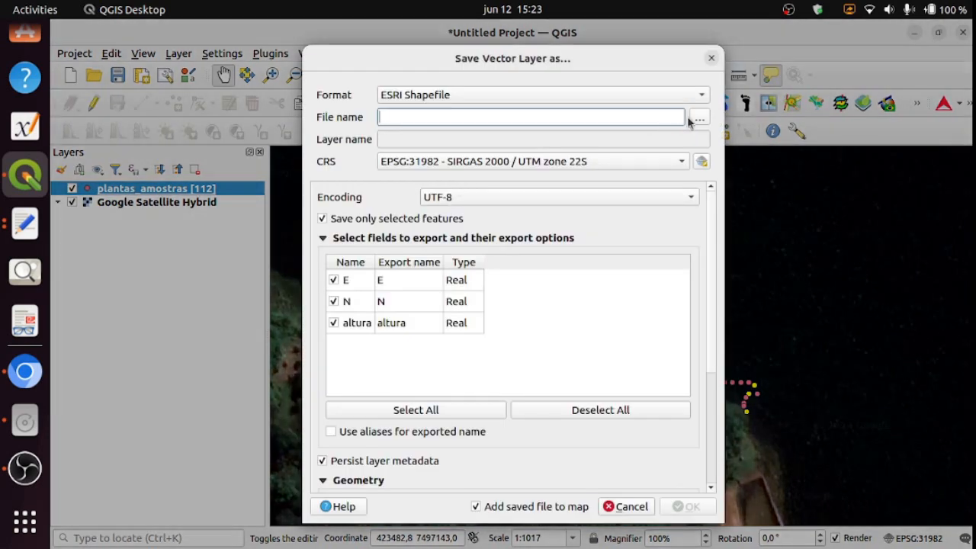
left_click(701, 118)
left_click(364, 70)
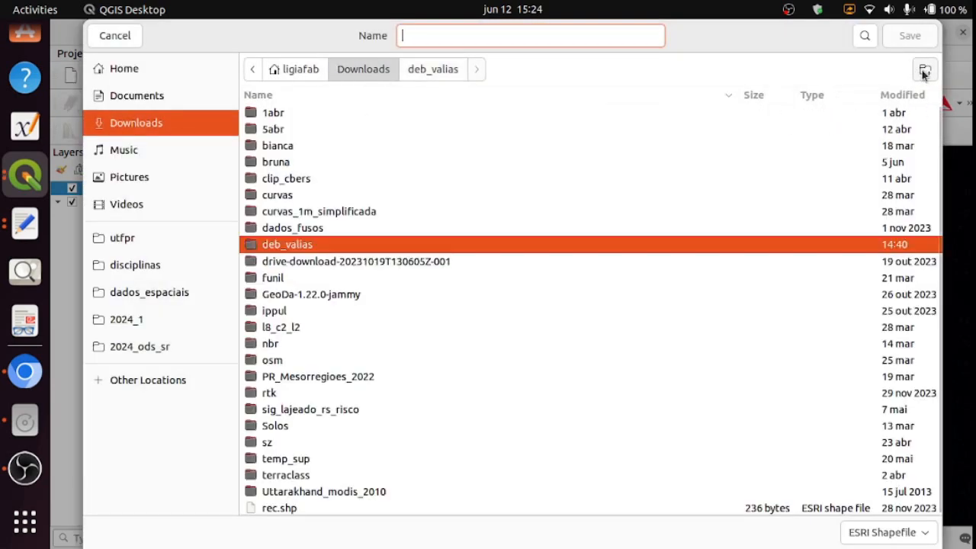
left_click(925, 70)
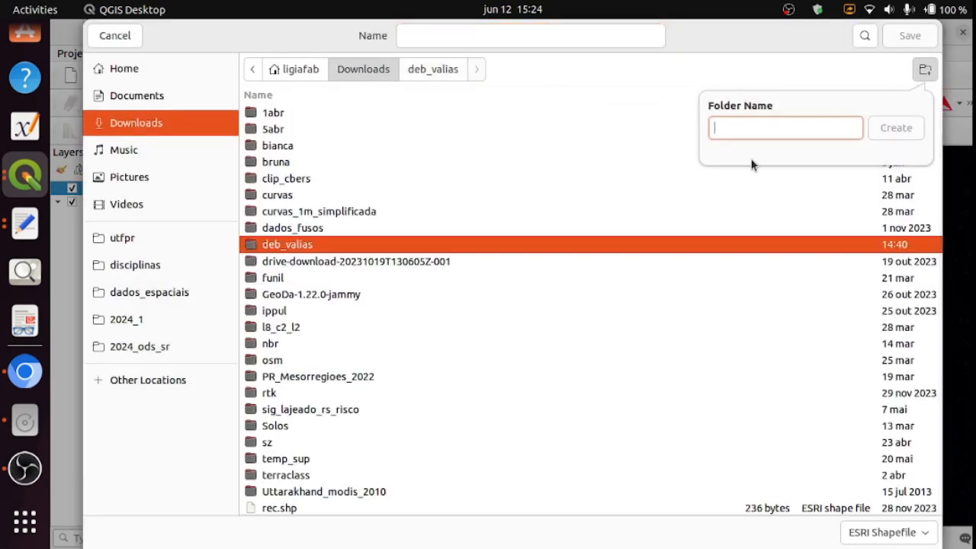
type("interp")
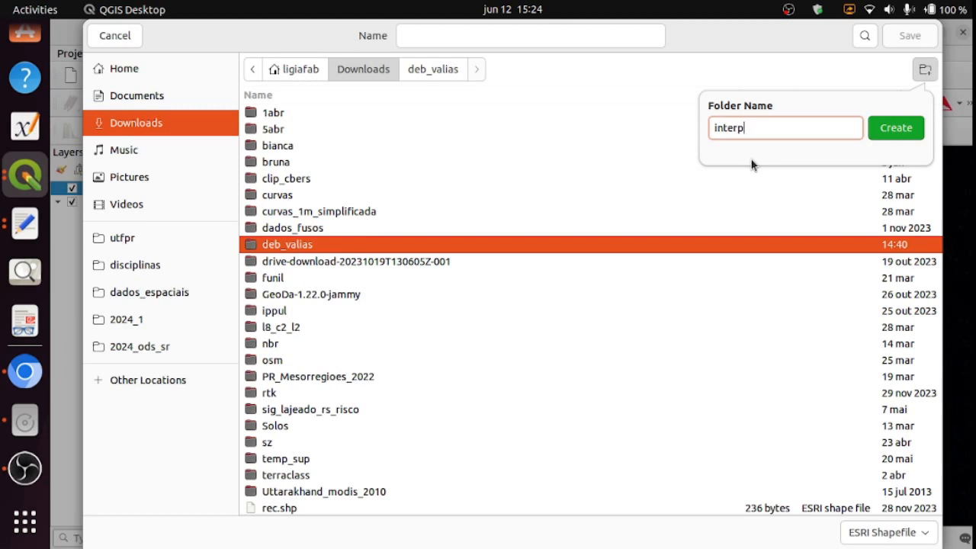
type("olacao")
key("Return")
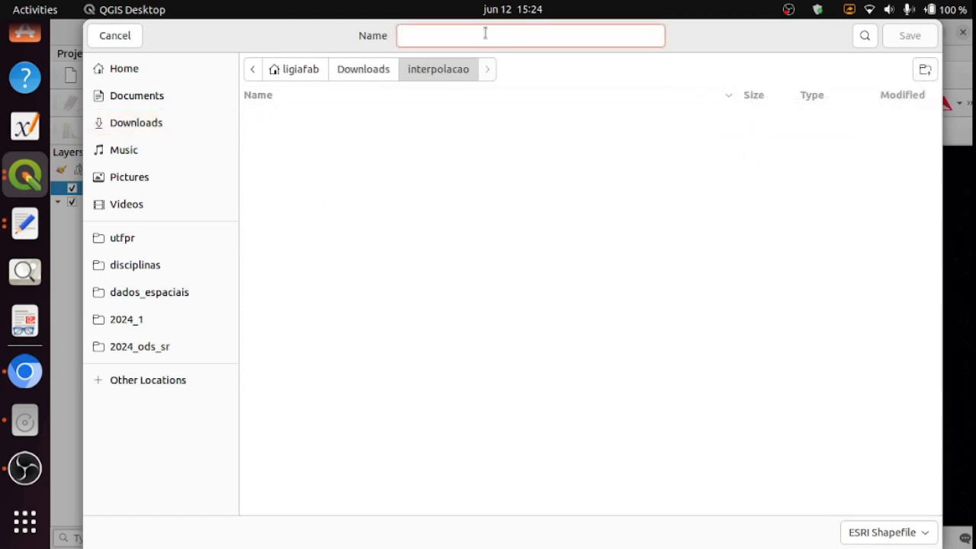
Save the selected points in the new folder as the ESRI Shapefile pontos_validacao and add it to the map
type("pontos_validacao")
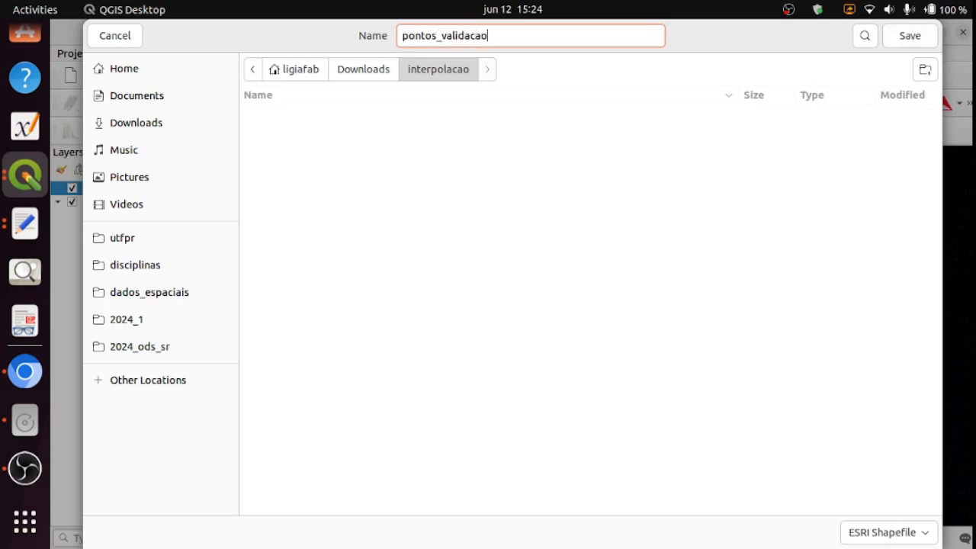
key("Return")
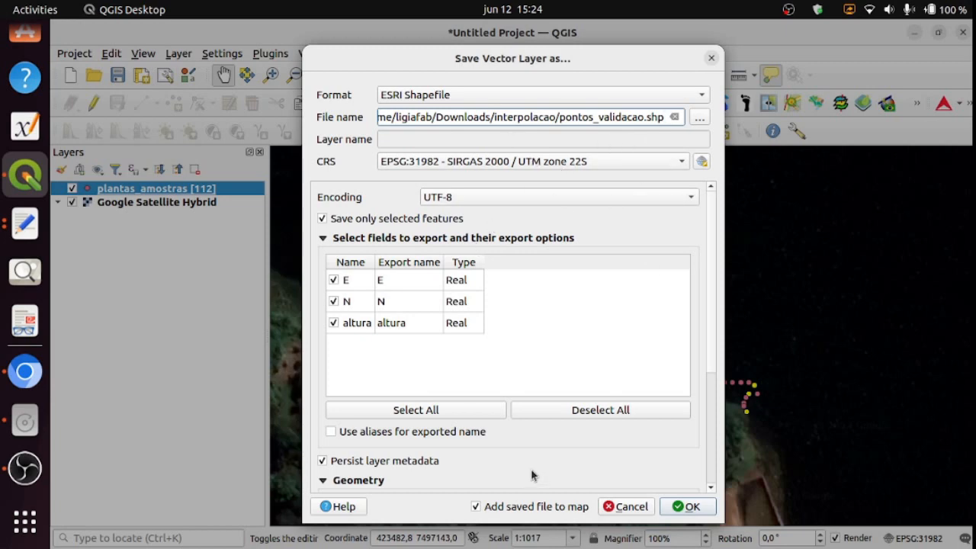
left_click(699, 508)
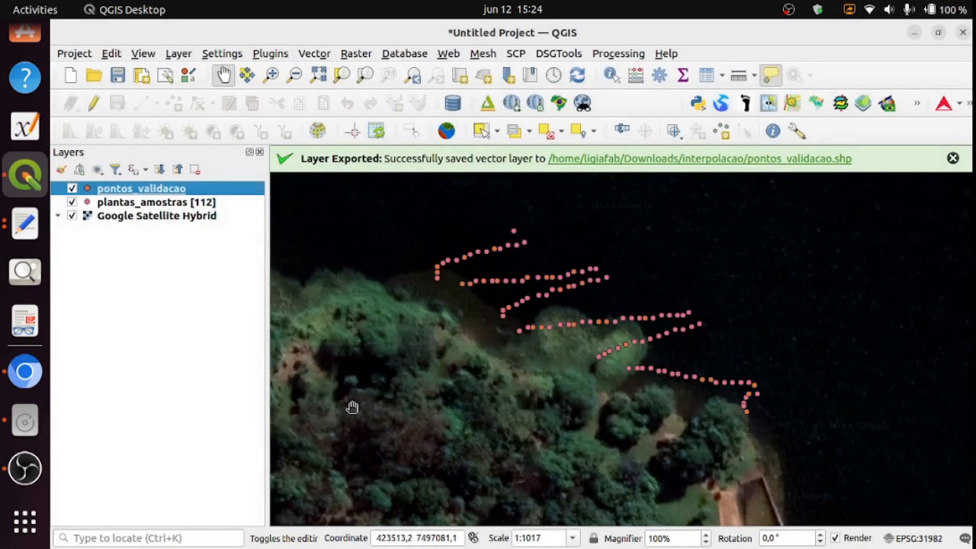
Show the feature count of pontos_validacao and check its points by briefly hiding plantas_amostras
right_click(173, 191)
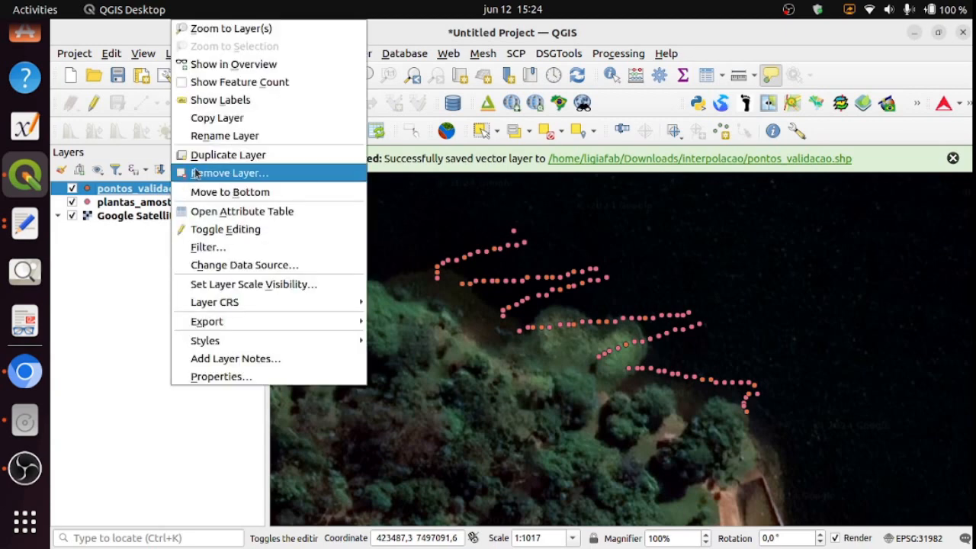
left_click(228, 83)
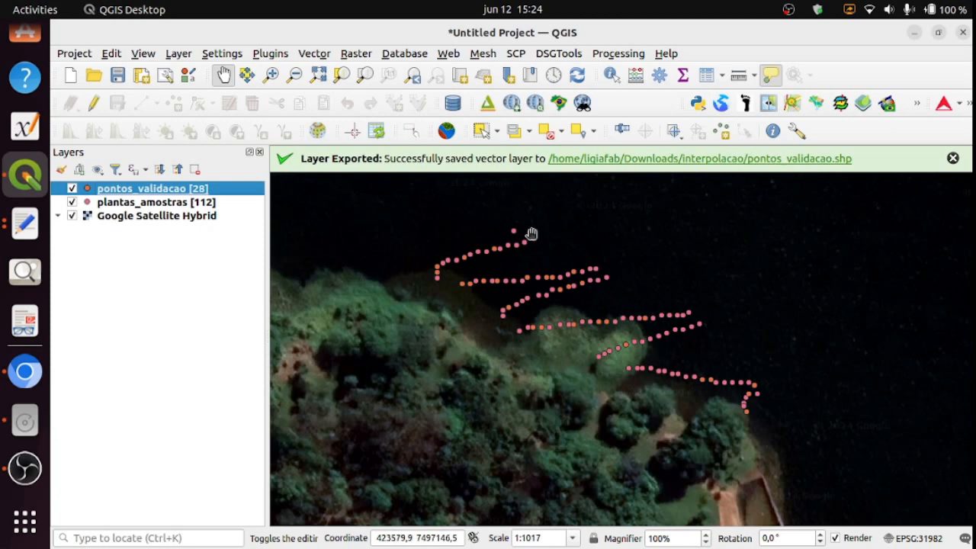
left_click(72, 203)
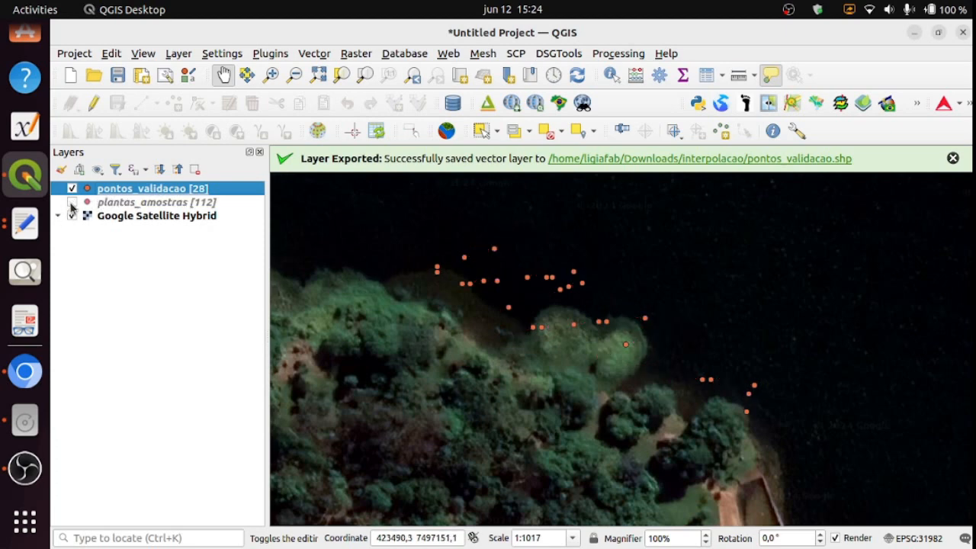
left_click(72, 203)
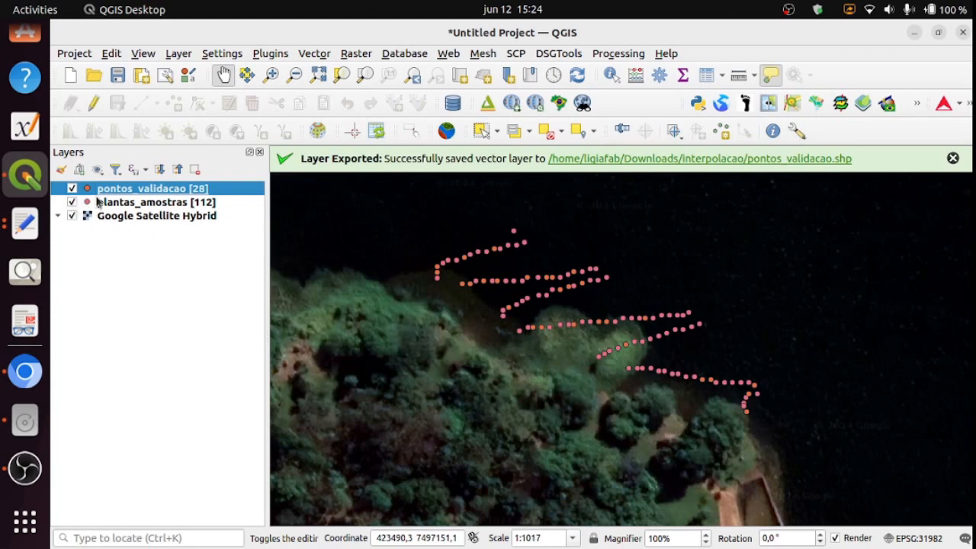
Move plantas_amostras above pontos_validacao and toggle its visibility to compare the selected points with the exported ones
left_click(106, 204)
left_click_drag(106, 205, 102, 186)
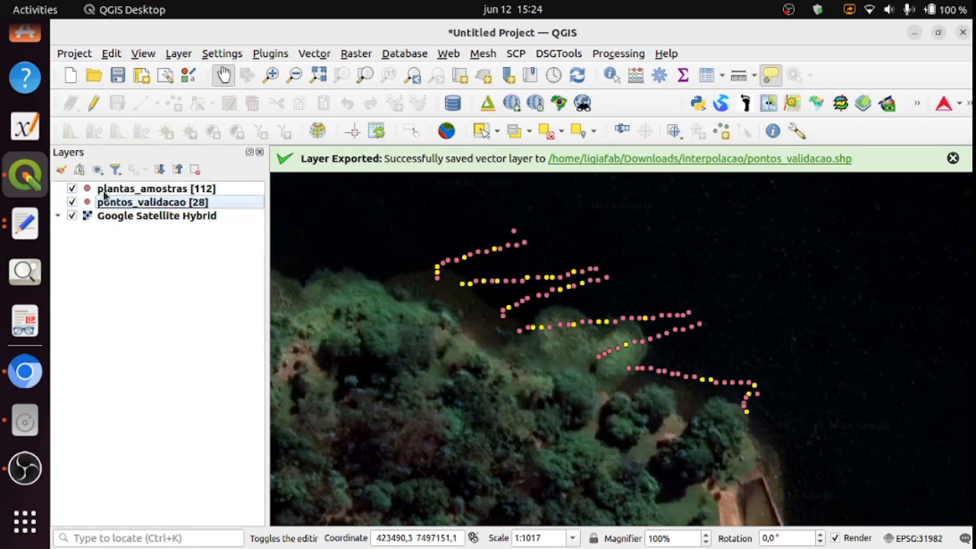
left_click(72, 190)
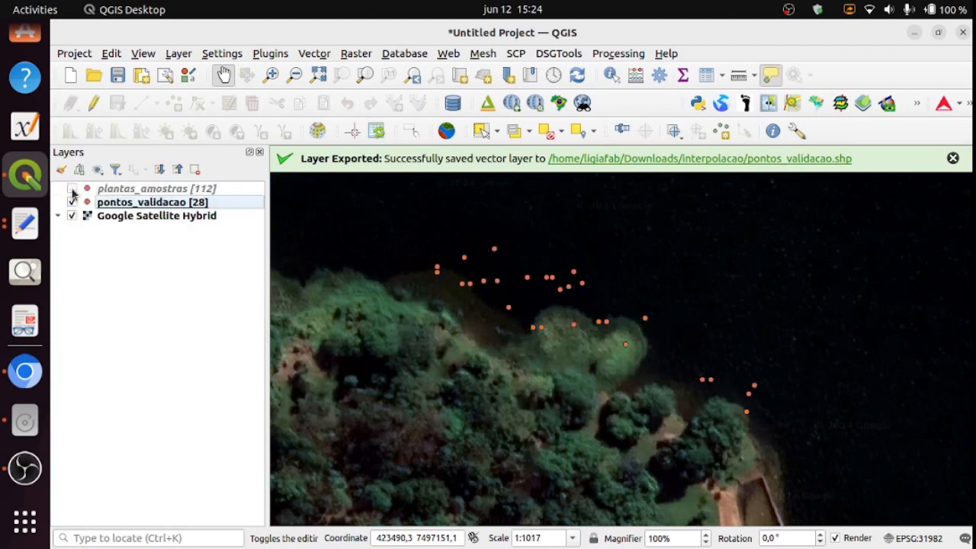
left_click(72, 190)
left_click(72, 189)
left_click(72, 189)
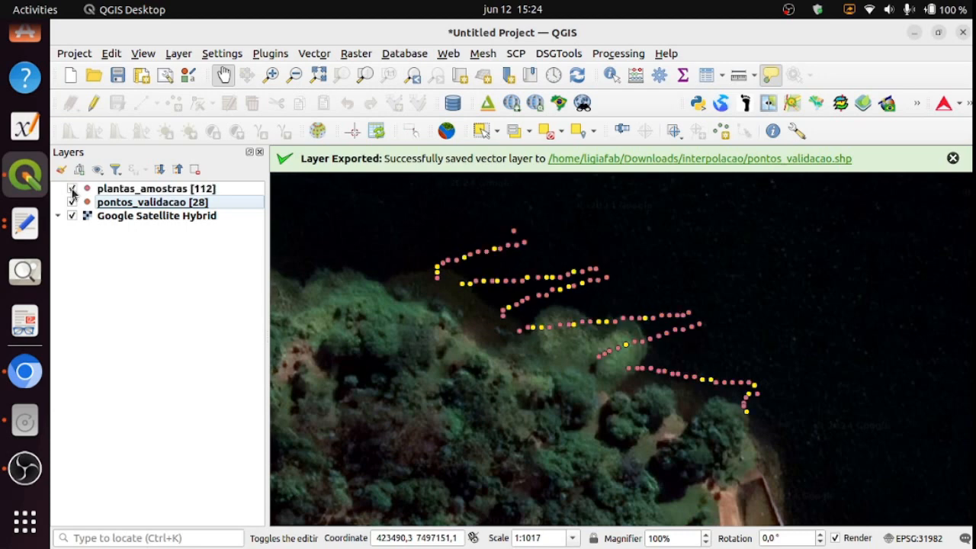
left_click(72, 189)
left_click(72, 189)
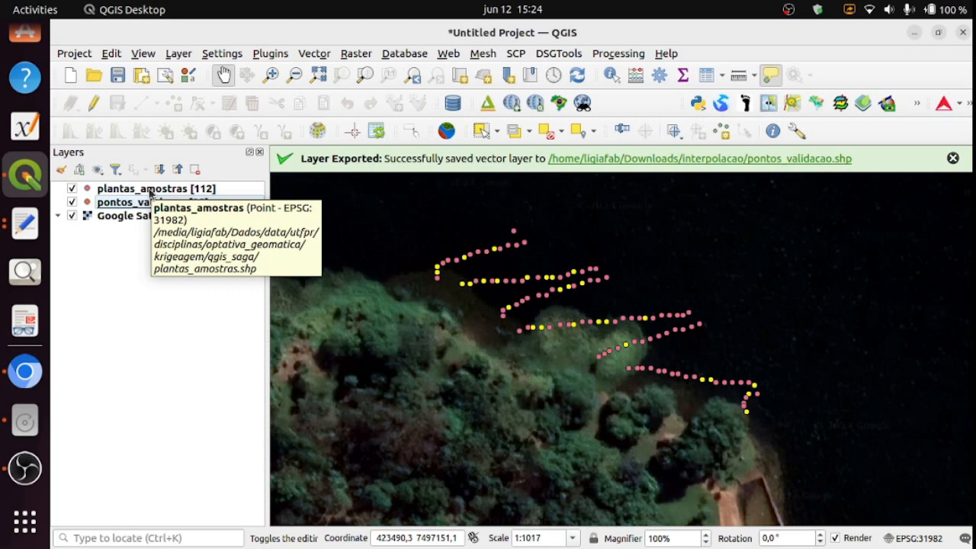
Hide pontos_validacao and invert the feature selection in the plantas_amostras attribute table
left_click(72, 202)
left_click(174, 191)
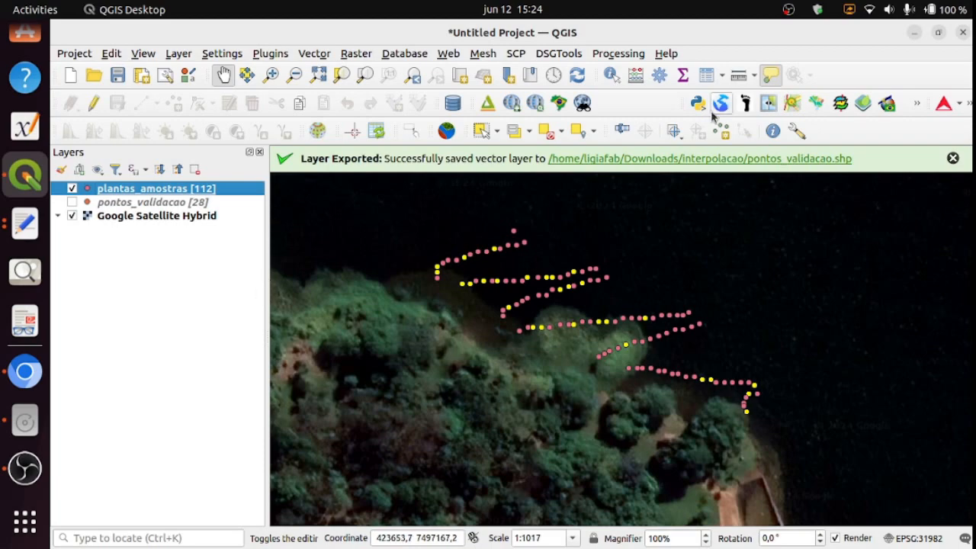
left_click(709, 77)
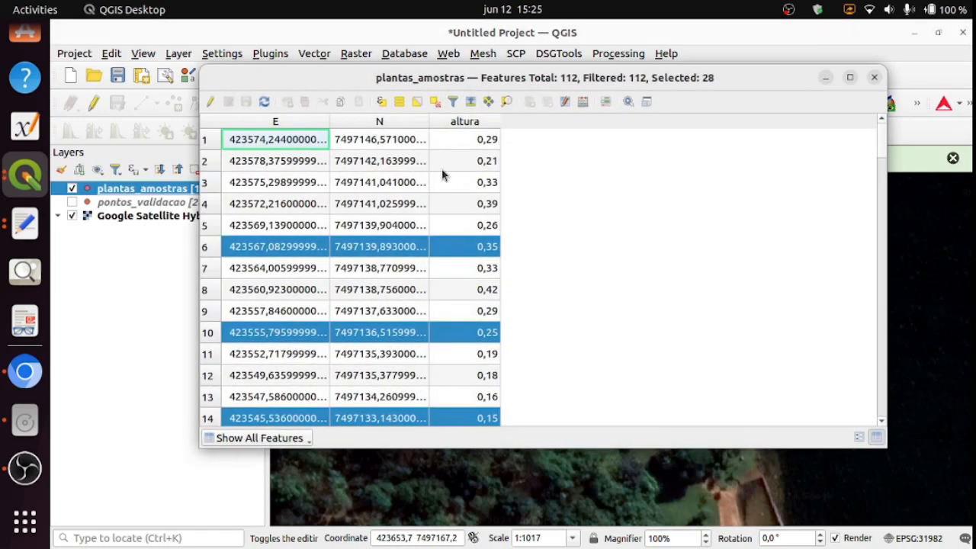
left_click(416, 103)
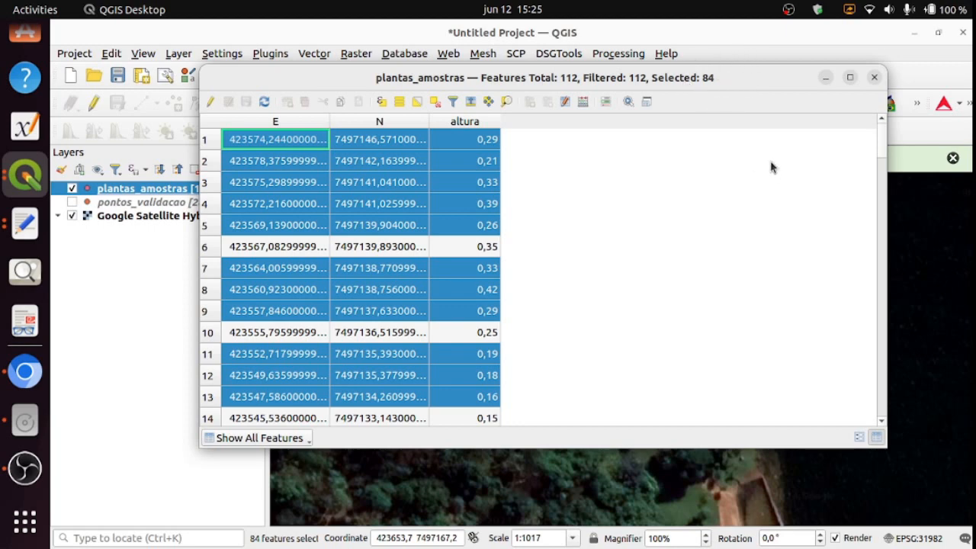
Export the selected plantas_amostras features to the interpolacao folder as the ESRI Shapefile pontos_interpolacao and add it to the map
left_click(874, 78)
right_click(197, 192)
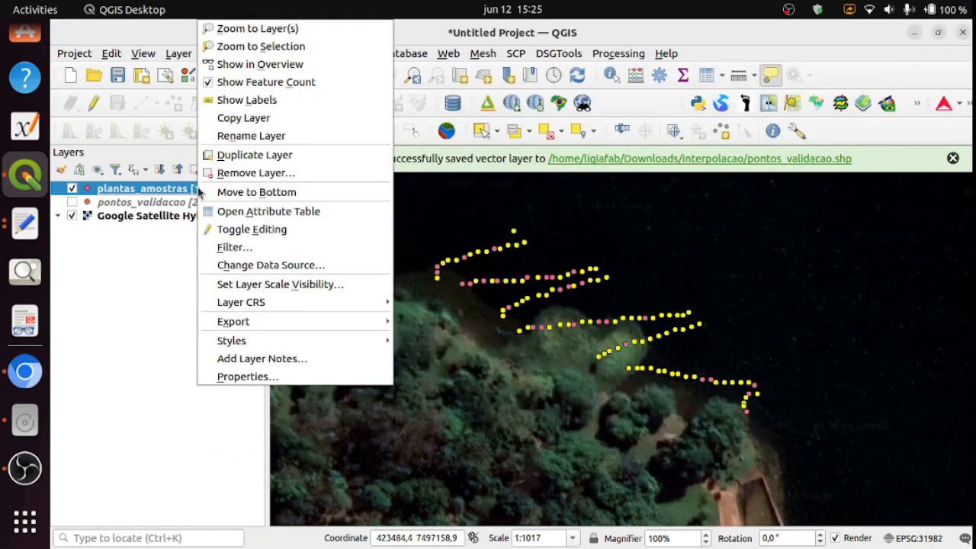
mouse_move(369, 323)
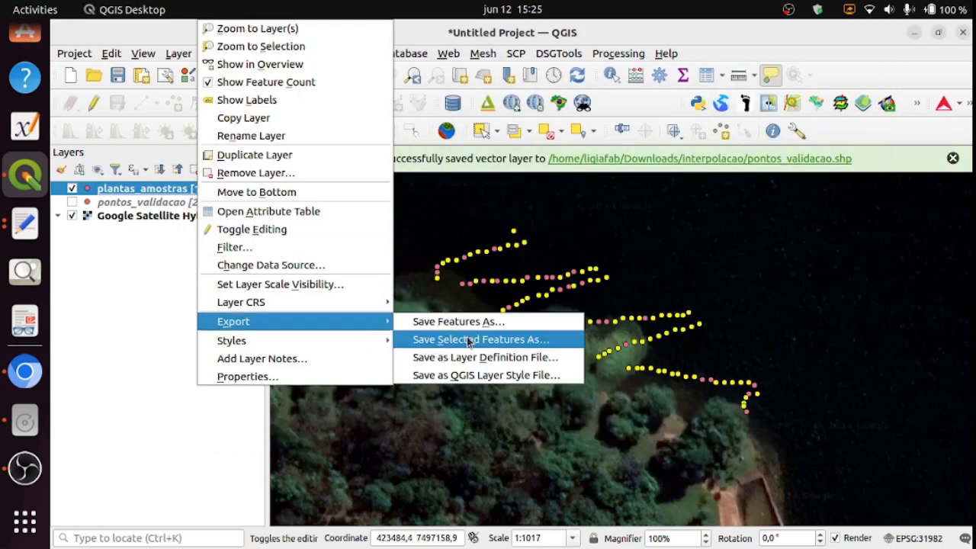
left_click(549, 339)
left_click(701, 118)
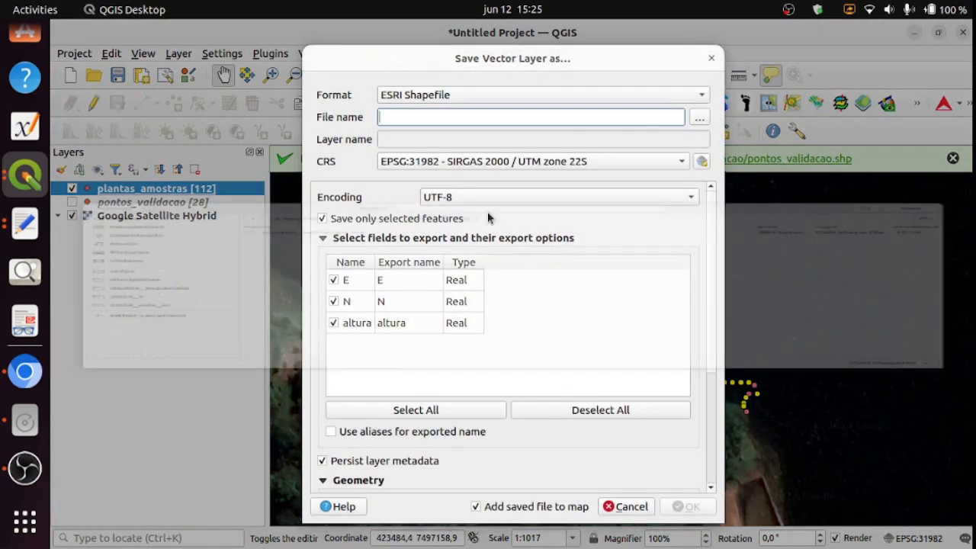
type("pontos_")
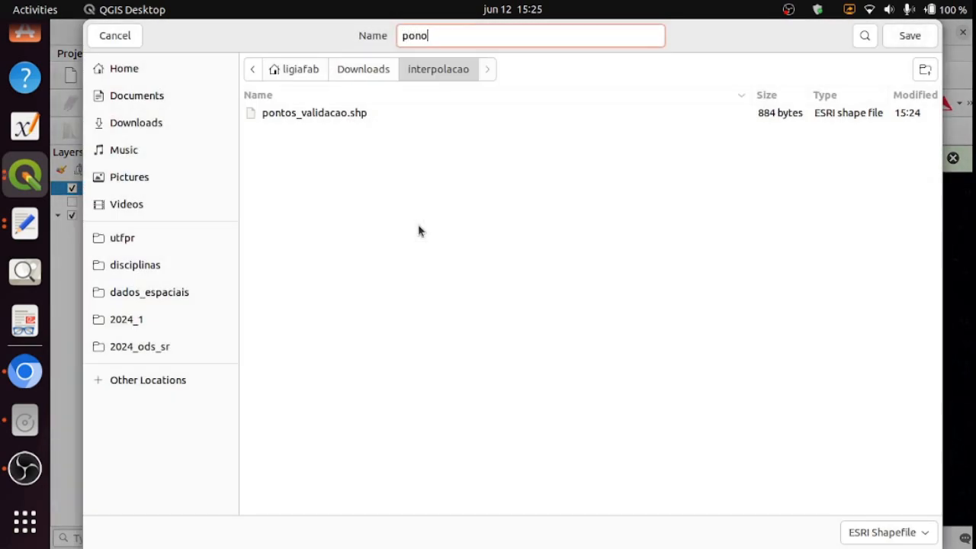
type("interpolacao")
key("Return")
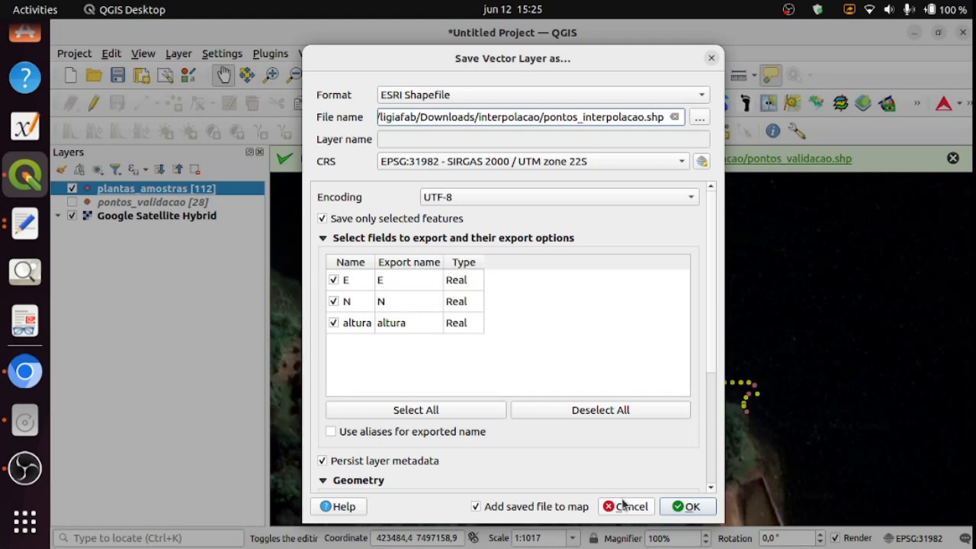
left_click(696, 509)
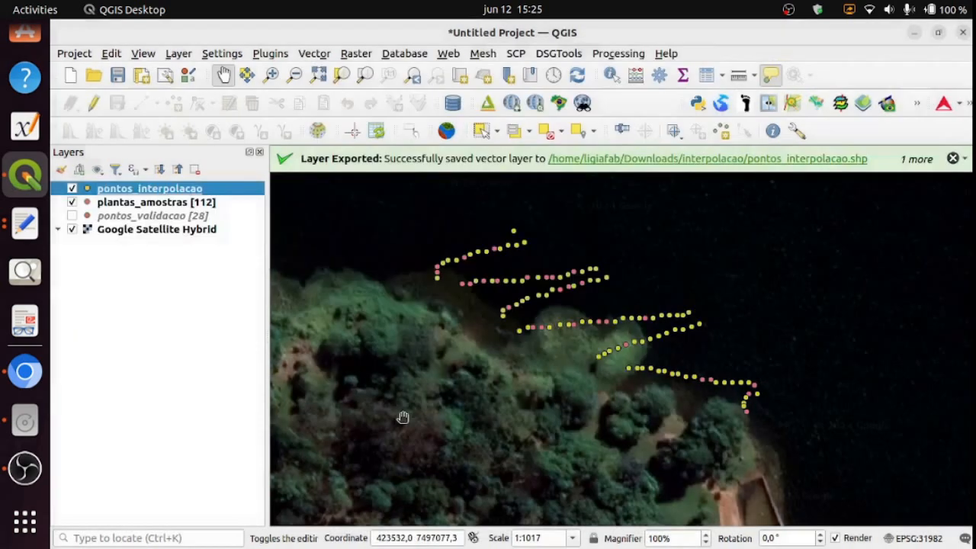
Show the feature count of pontos_interpolacao, remove the plantas_amostras layer from the project and dismiss the export messages
right_click(124, 190)
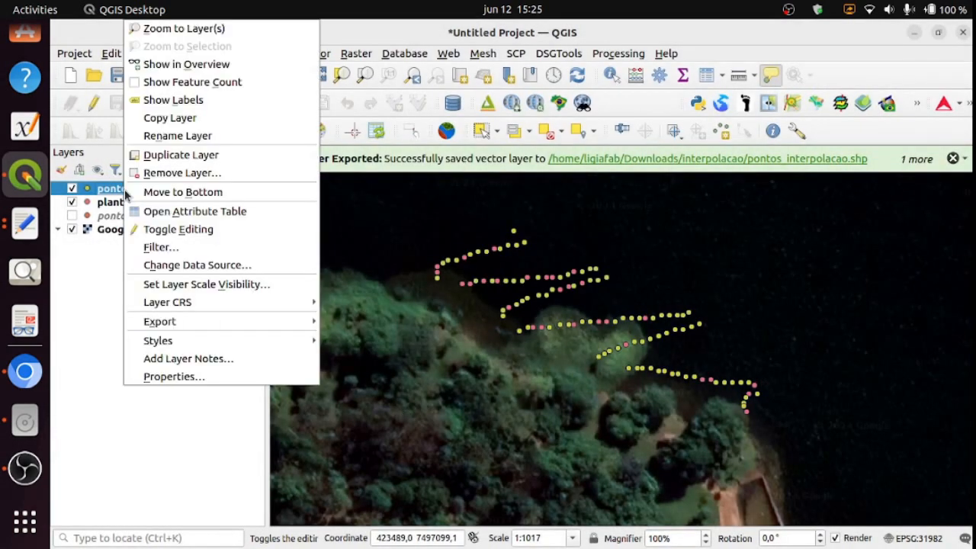
left_click(218, 83)
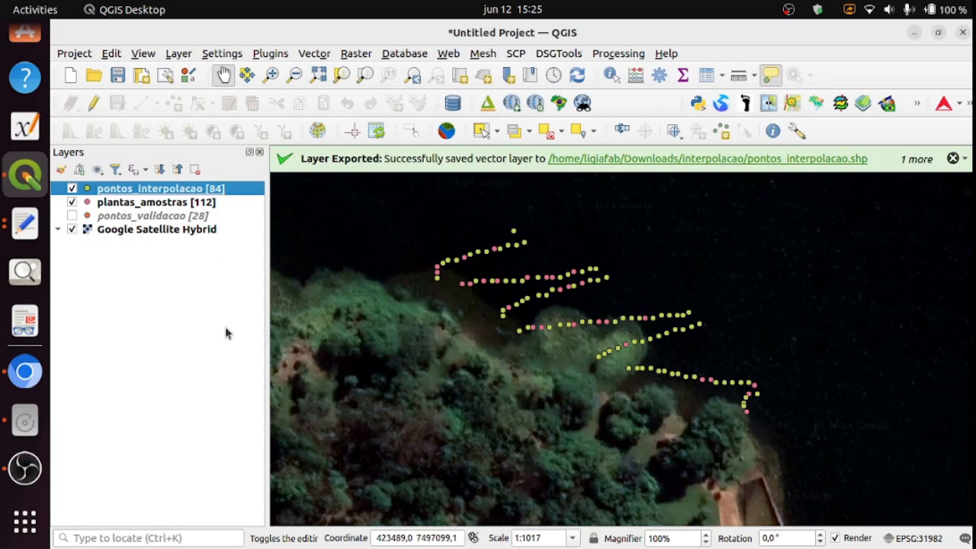
left_click(205, 203)
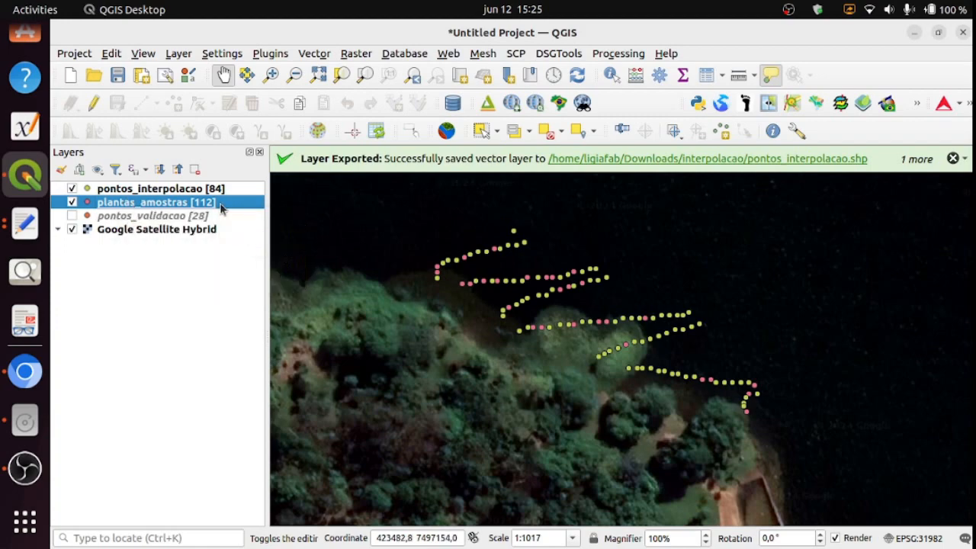
left_click(195, 169)
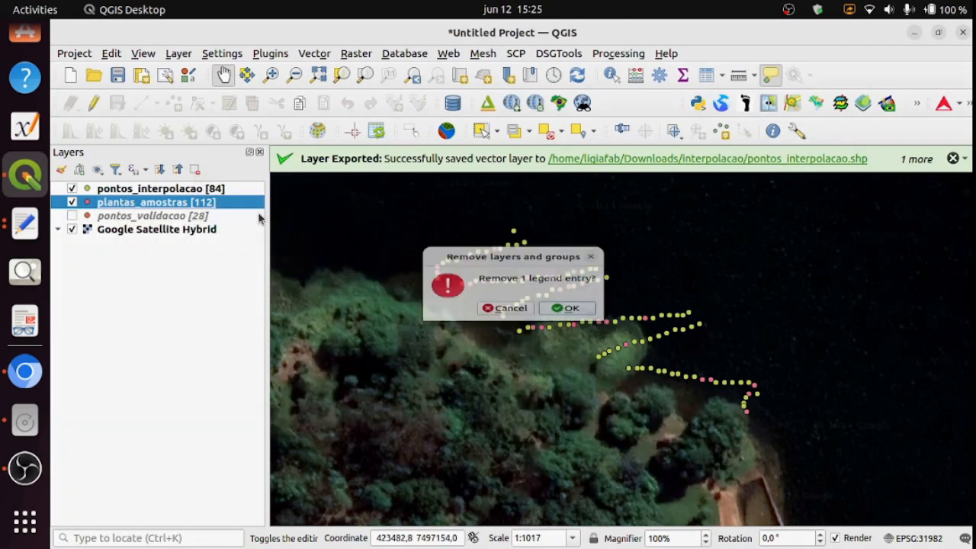
left_click(565, 317)
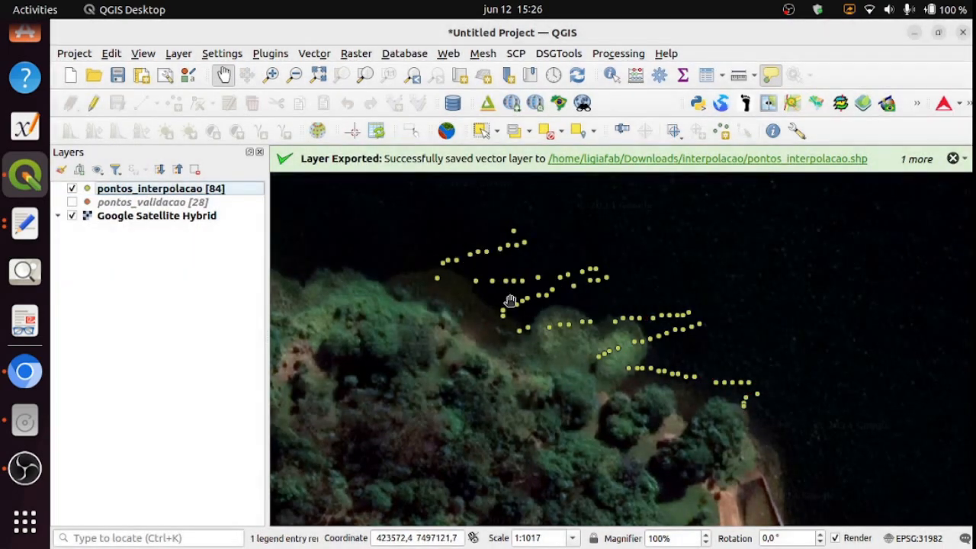
left_click(953, 160)
left_click(953, 160)
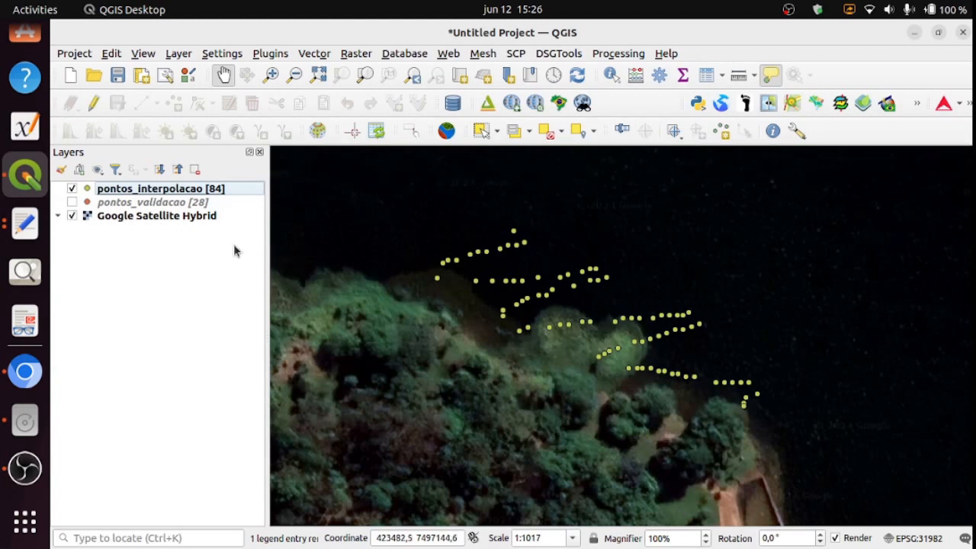
Make pontos_interpolacao the active layer and hide the Google Satellite Hybrid basemap
left_click(108, 190)
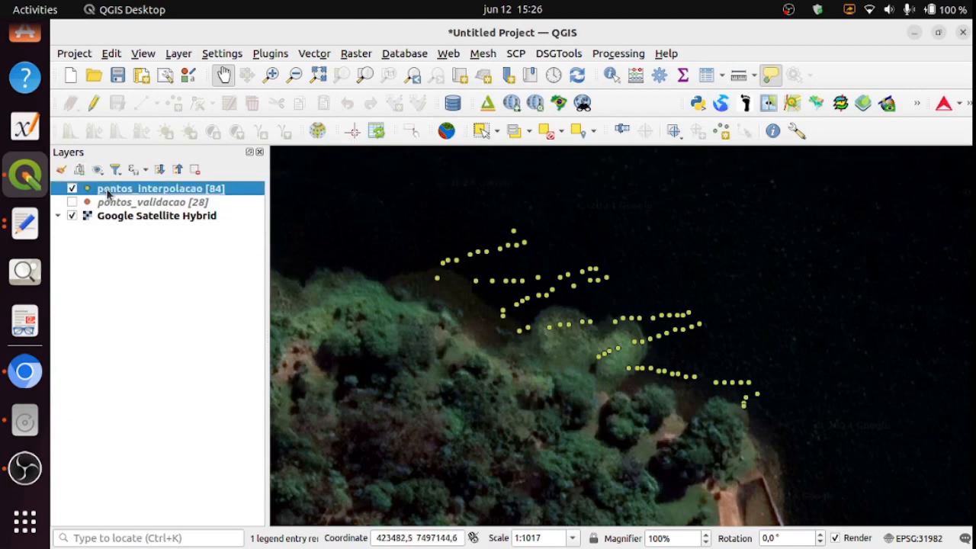
left_click(72, 216)
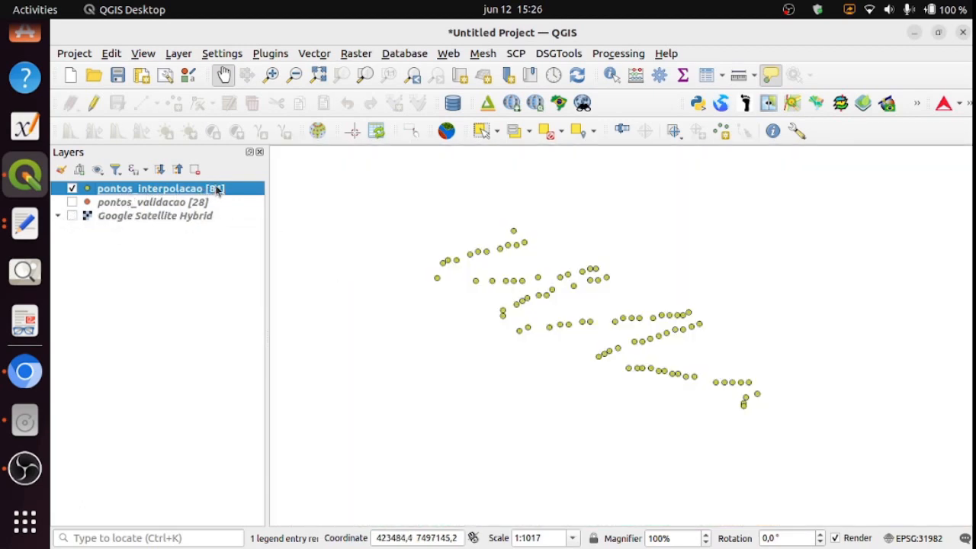
mouse_move(238, 199)
left_click(360, 55)
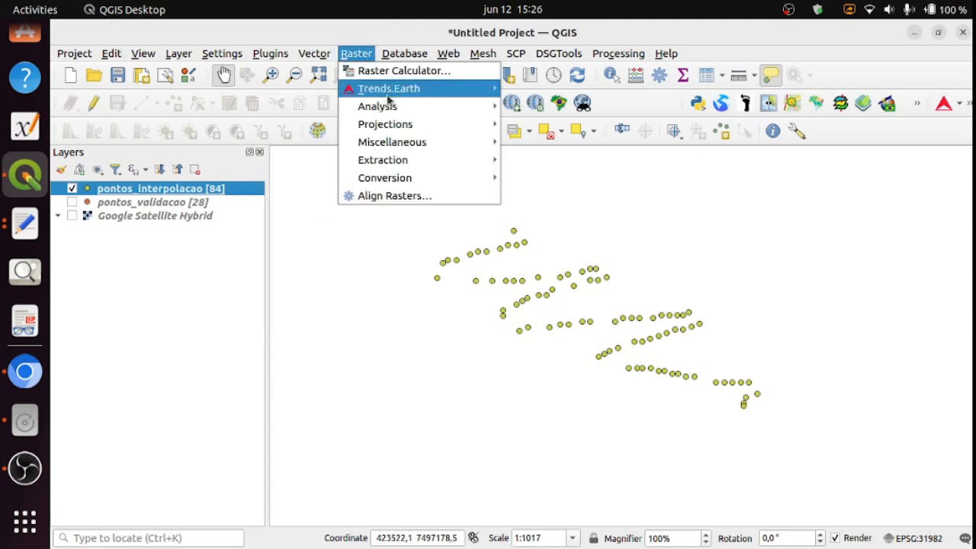
mouse_move(396, 119)
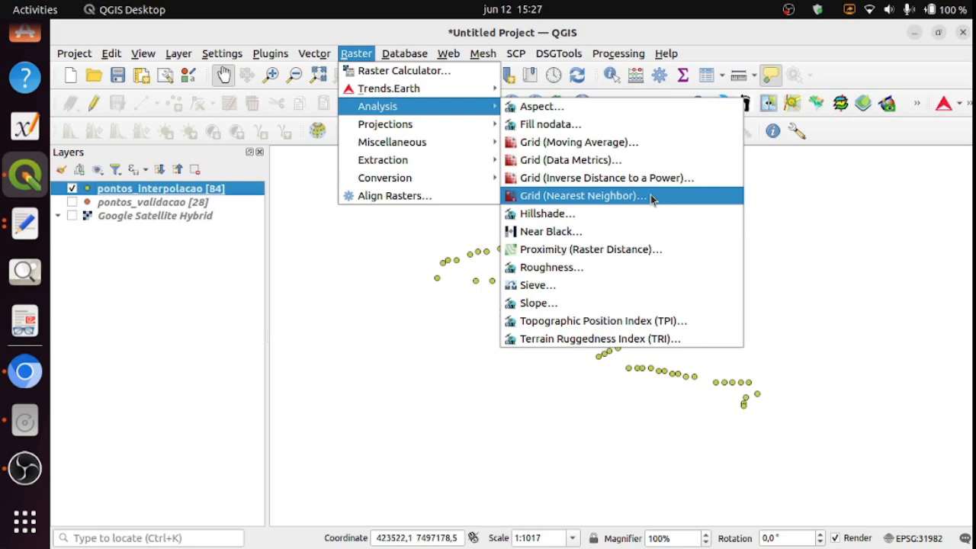
left_click(354, 59)
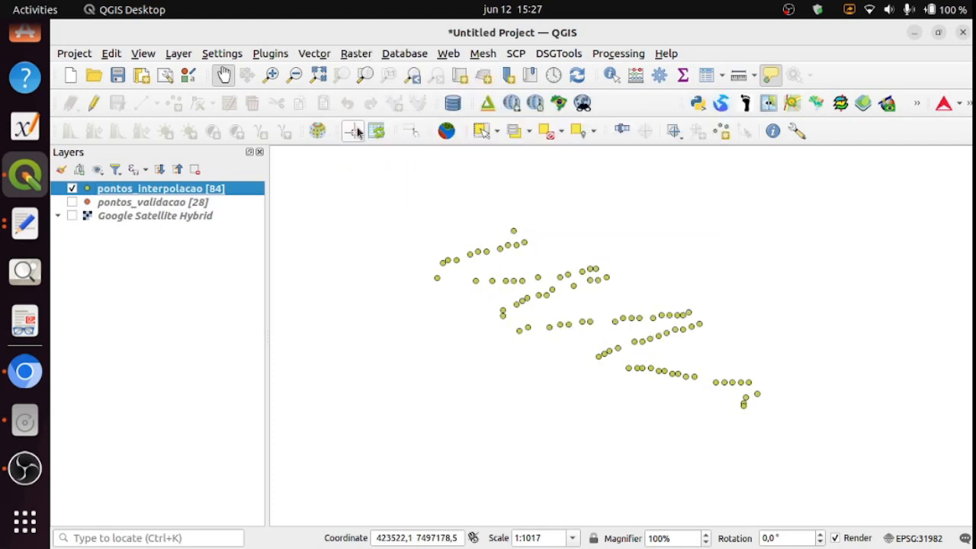
Try overriding the system locale with American English as the interface language in the general options, and discard the changes
left_click(118, 57)
mouse_move(83, 60)
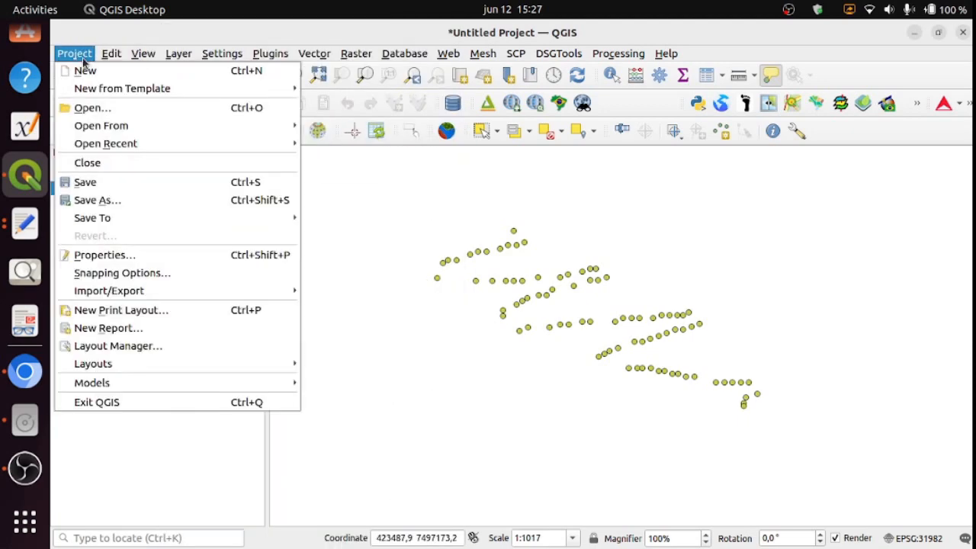
mouse_move(235, 58)
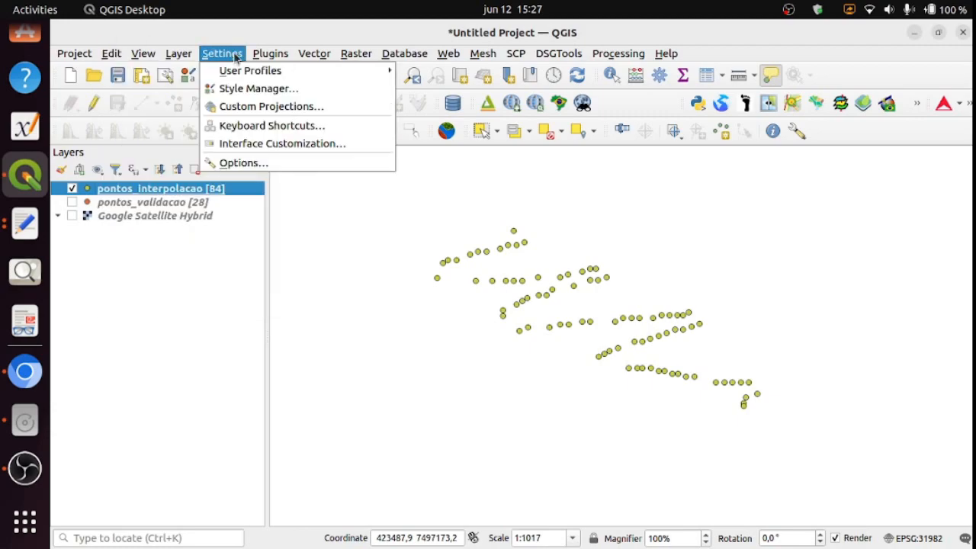
left_click(231, 162)
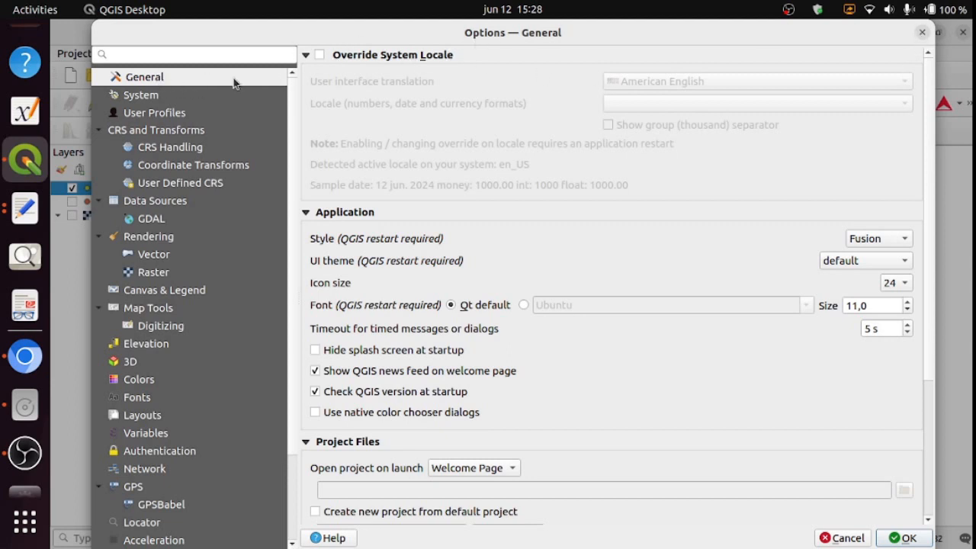
left_click(319, 55)
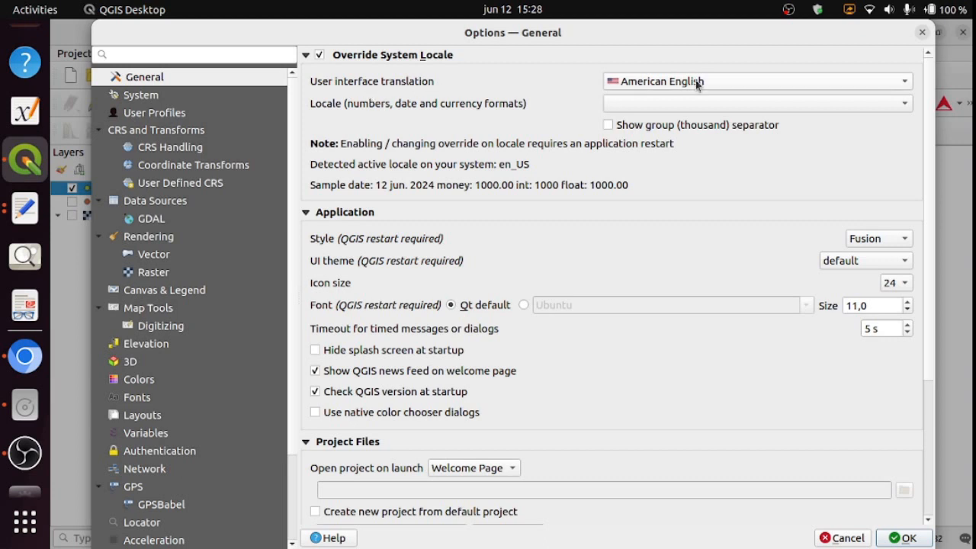
left_click(903, 81)
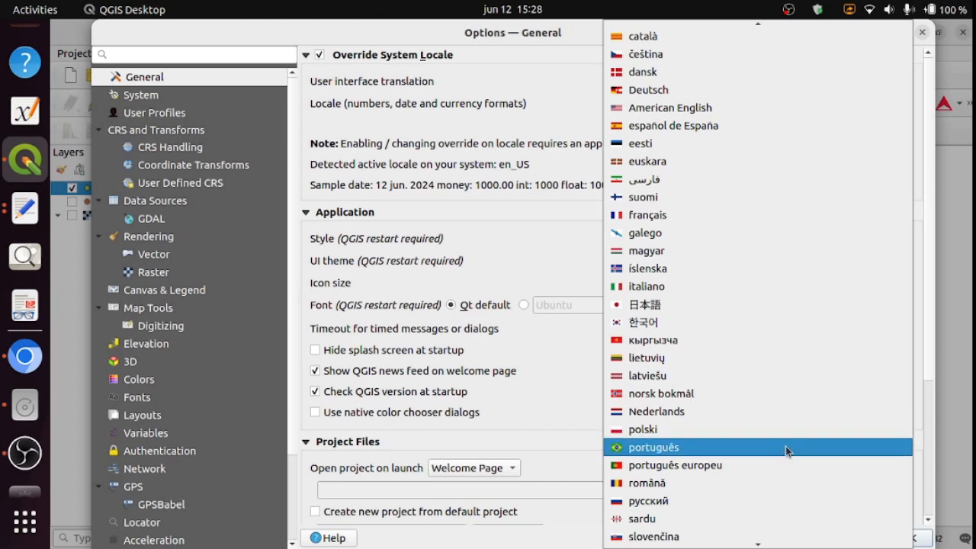
scroll(822, 215, "up", 1)
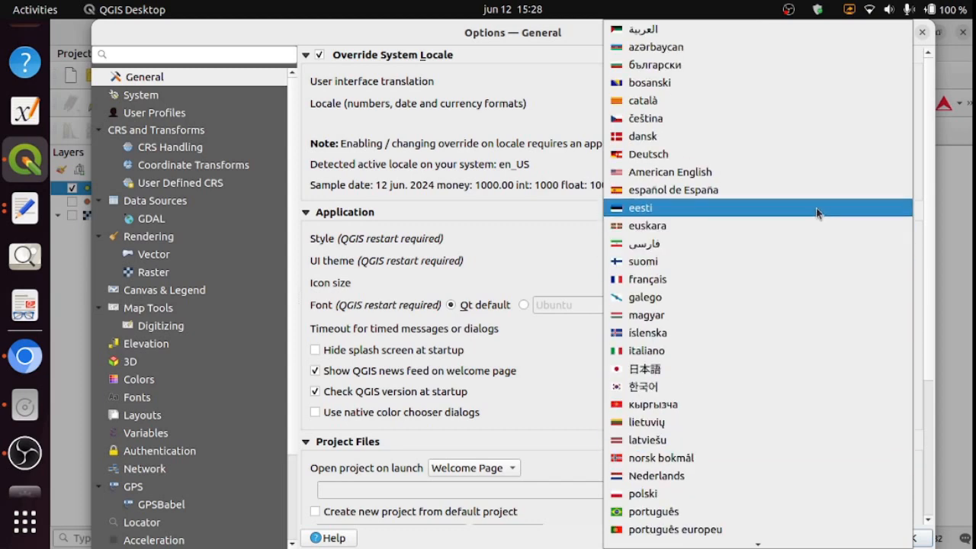
left_click(794, 174)
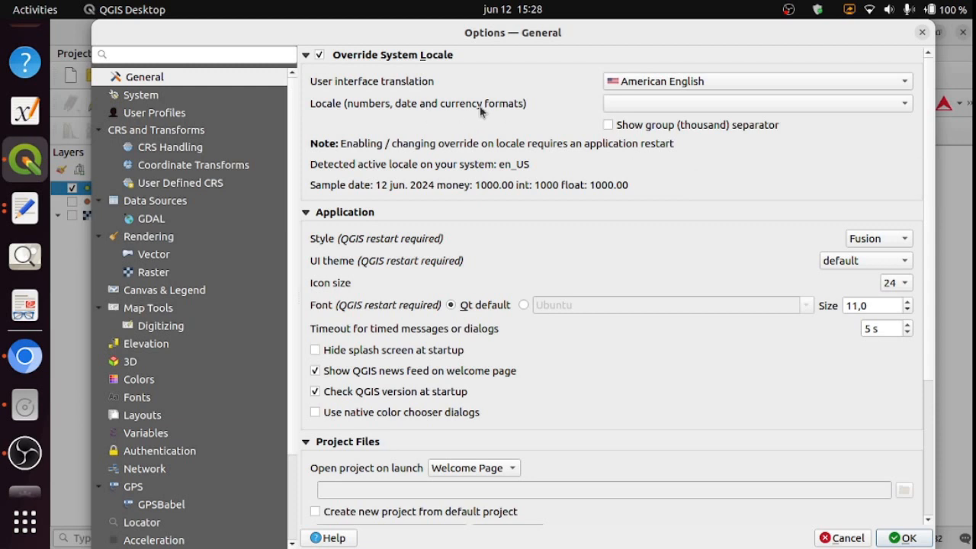
left_click(406, 57)
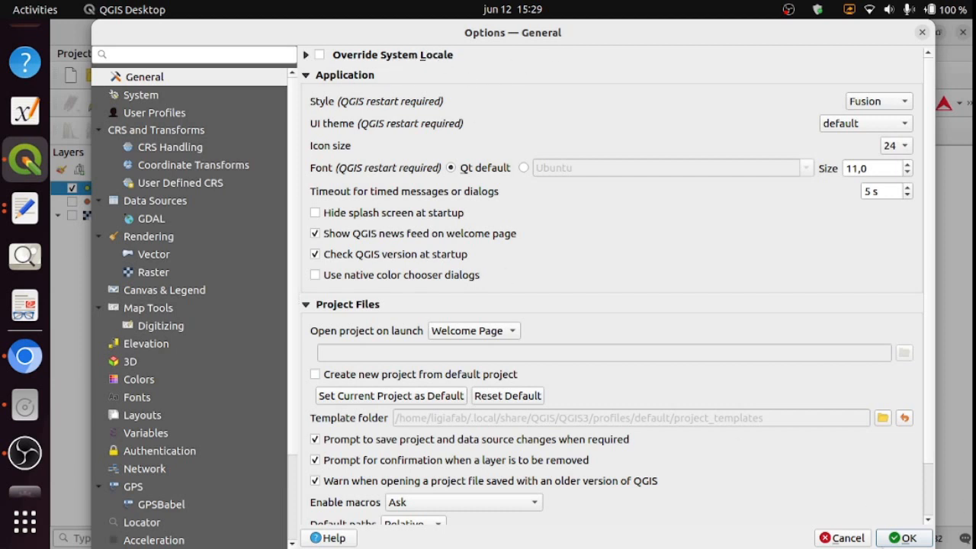
left_click(861, 539)
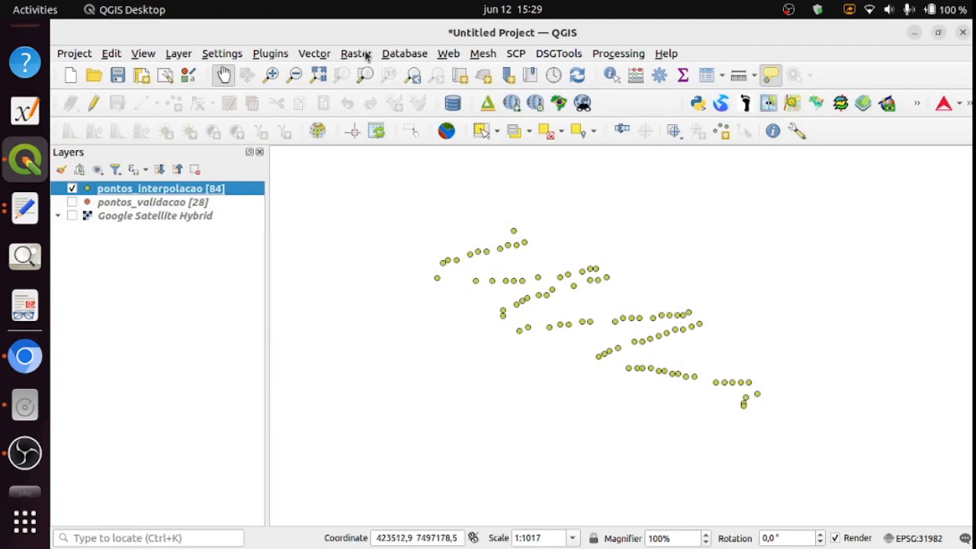
Examine the first and second search ellipse radius parameters of Grid (Nearest Neighbor) for pontos_interpolacao and close the tool without running it
left_click(366, 57)
mouse_move(397, 109)
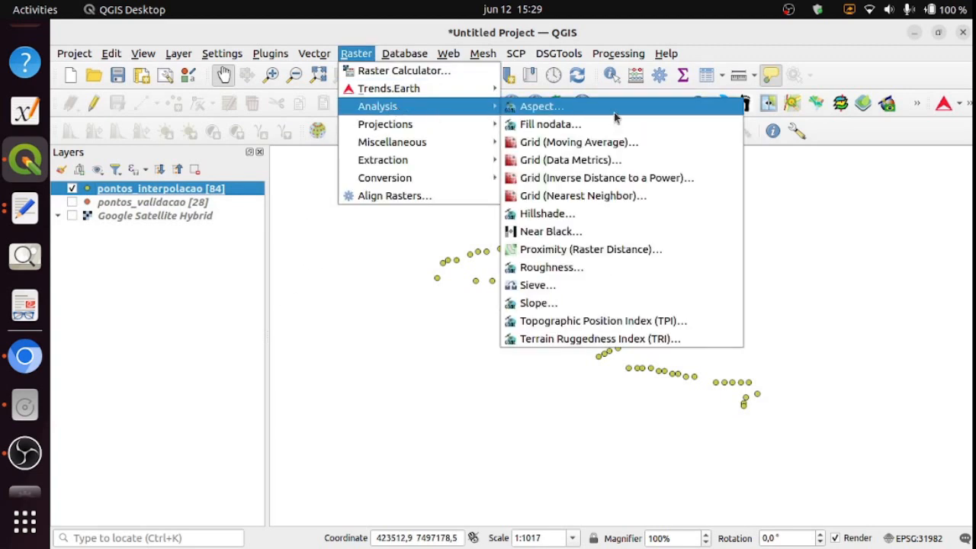
left_click(657, 199)
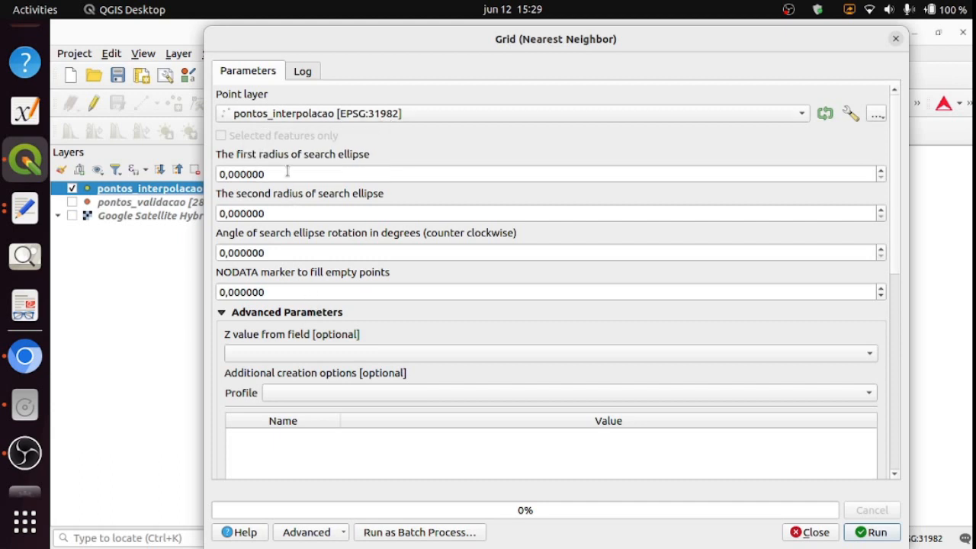
left_click_drag(288, 173, 175, 180)
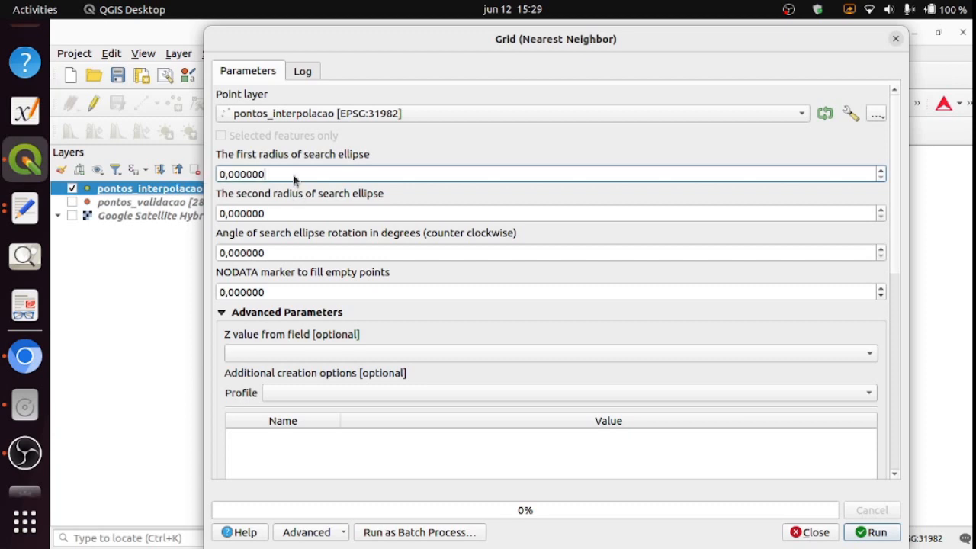
left_click_drag(283, 170, 229, 174)
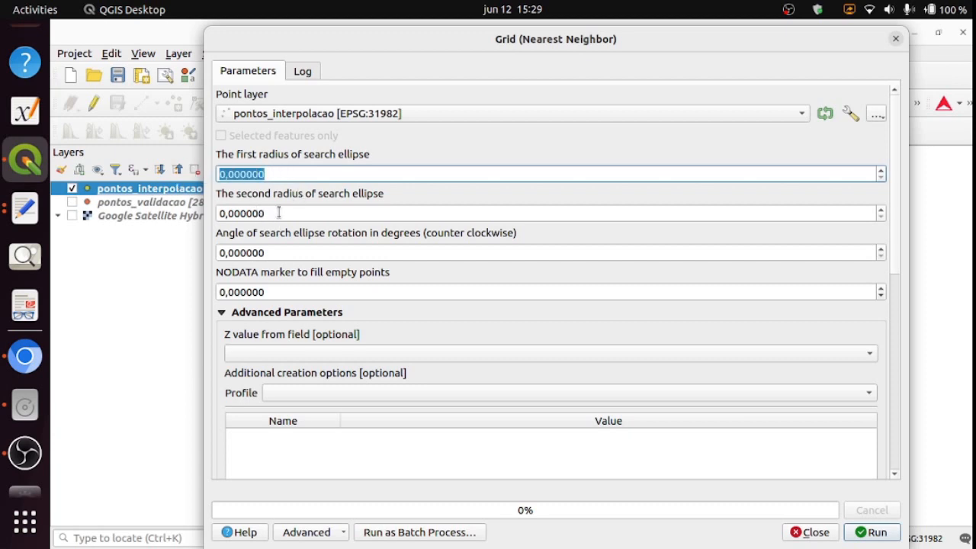
left_click_drag(279, 213, 192, 204)
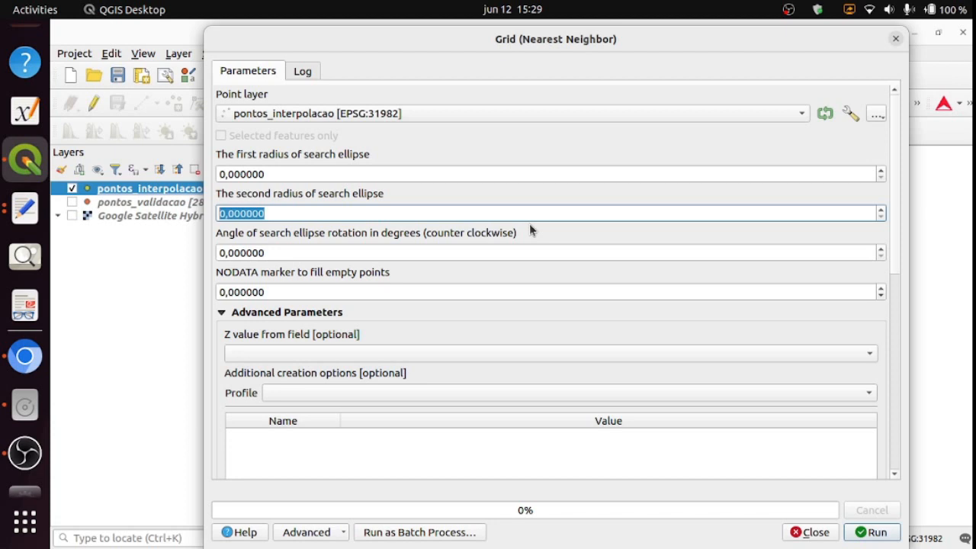
left_click(298, 175)
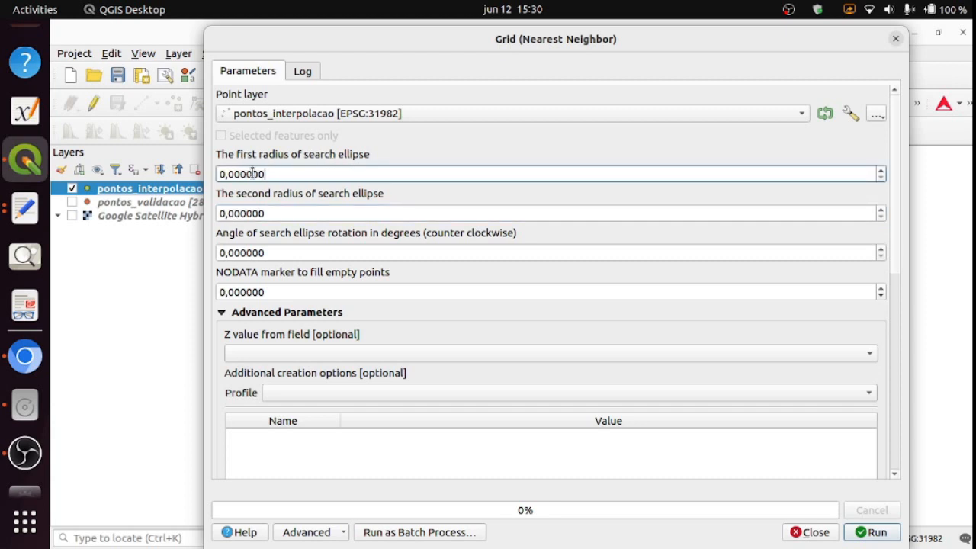
left_click_drag(276, 173, 200, 170)
left_click_drag(277, 211, 208, 213)
left_click_drag(281, 171, 175, 170)
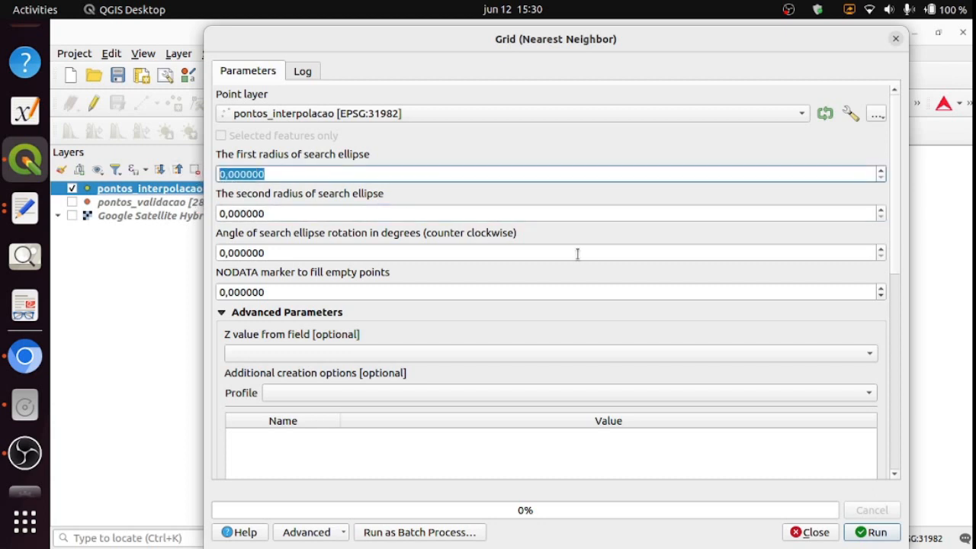
left_click(812, 532)
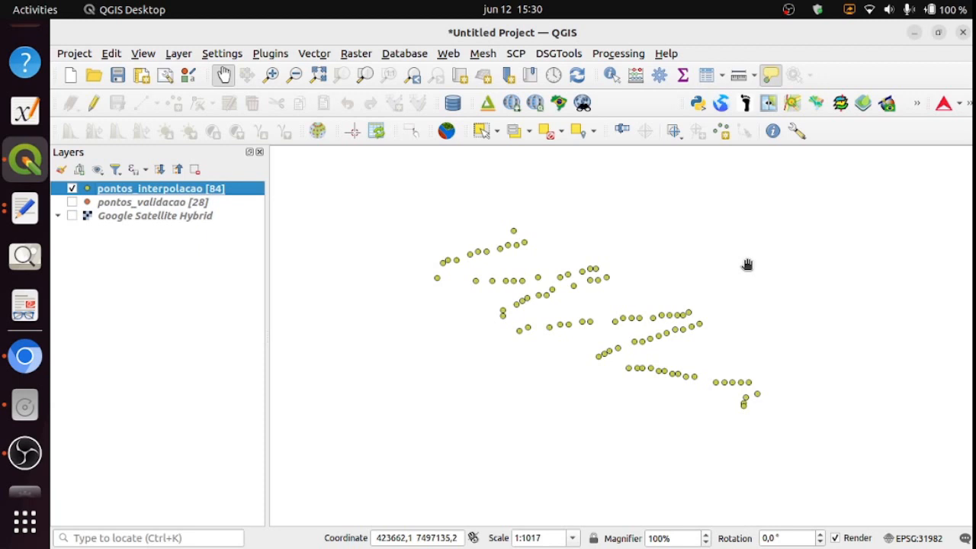
Measure the diagonal distance across the pontos_interpolacao points, from the upper-left rows to the lowest point at the lower right
left_click(738, 76)
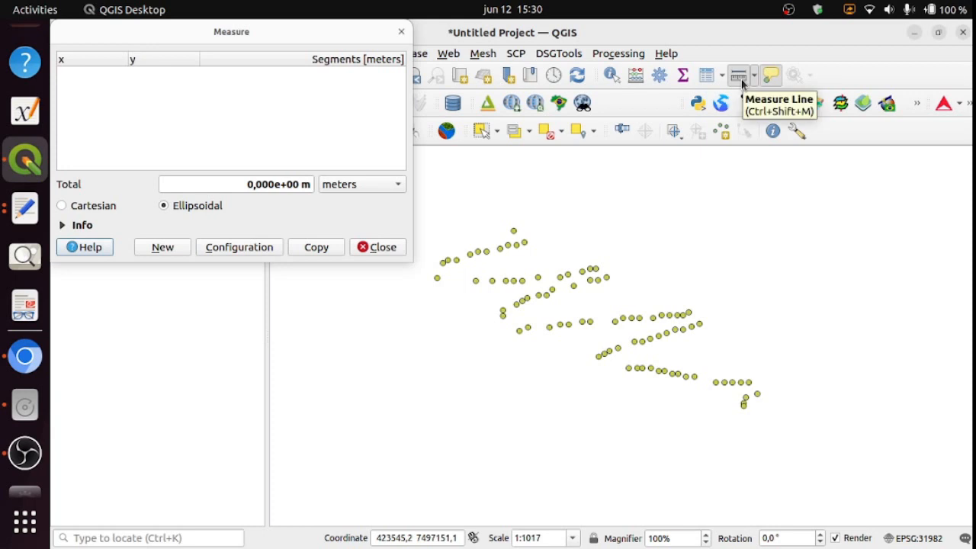
left_click(469, 238)
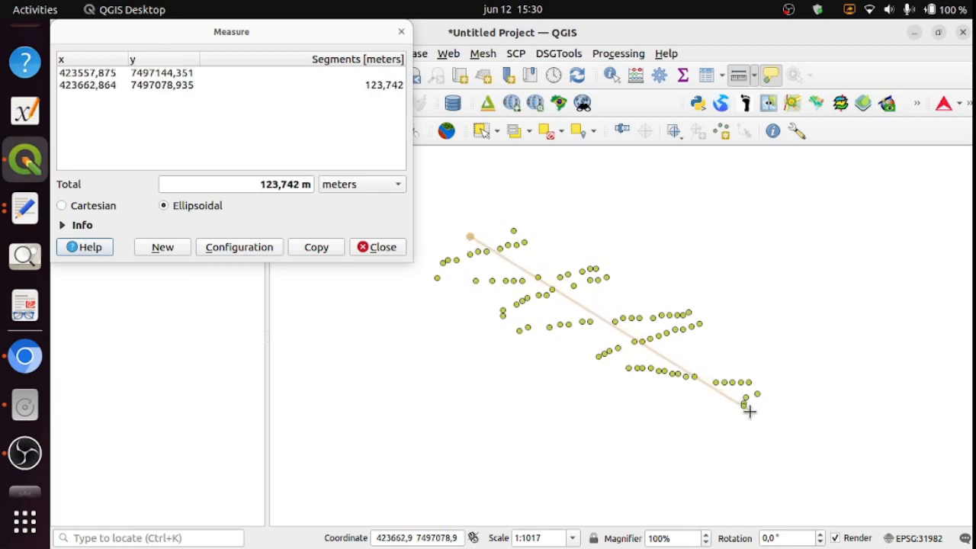
left_click(744, 409)
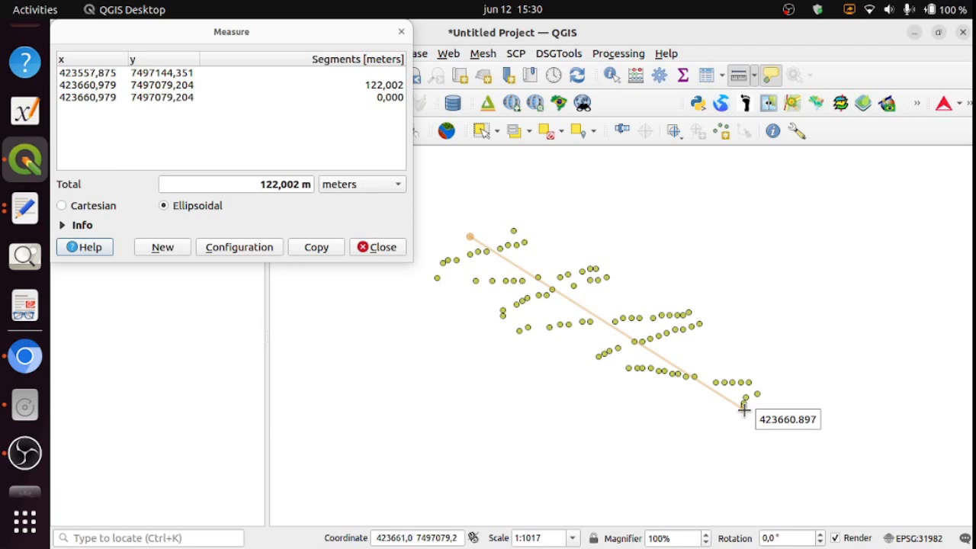
right_click(744, 409)
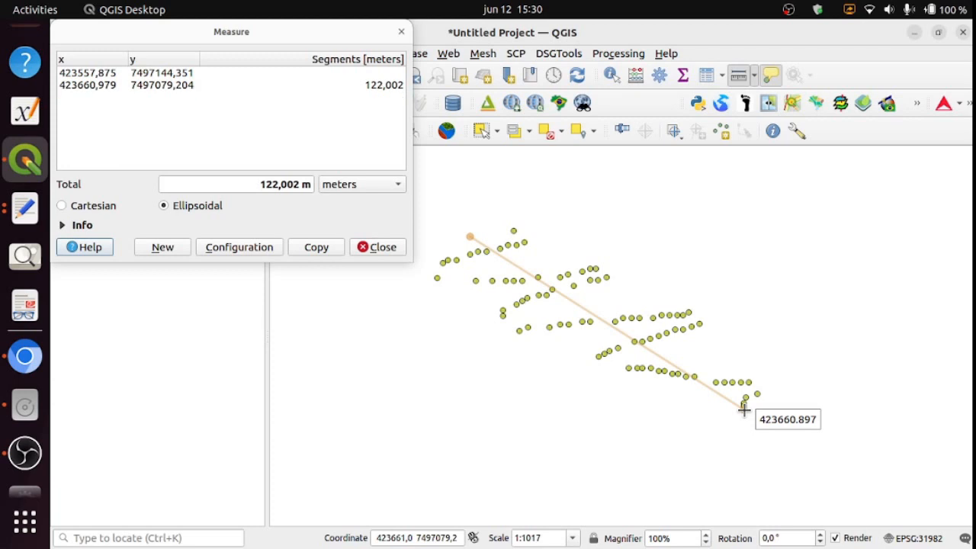
Measure the lengths of two middle rows of points, end to end, as separate line measurements
left_click(513, 330)
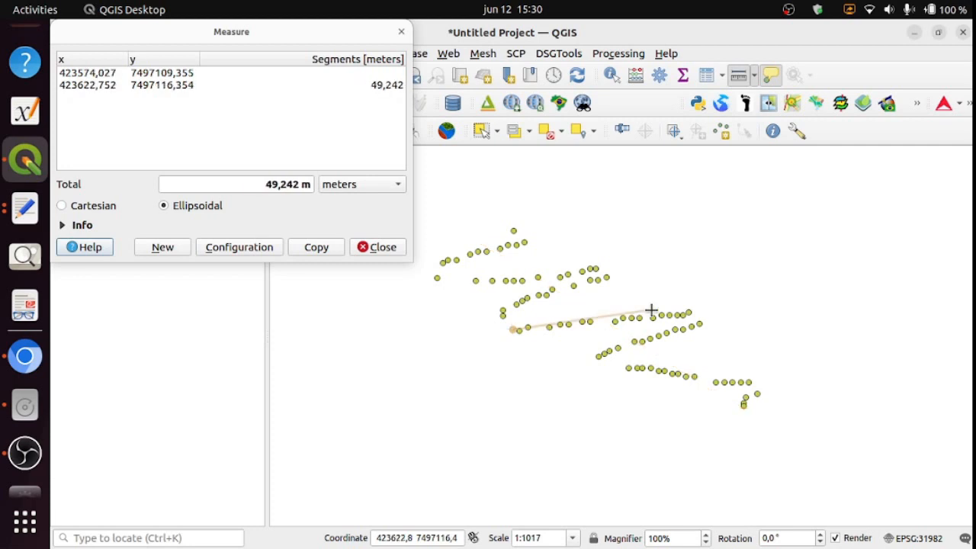
left_click(690, 311)
right_click(689, 311)
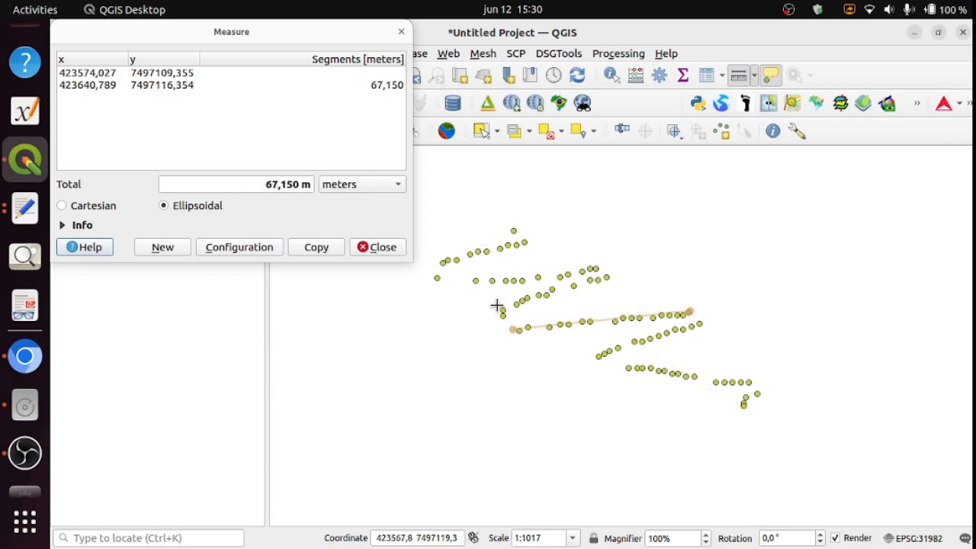
left_click(497, 312)
left_click(609, 276)
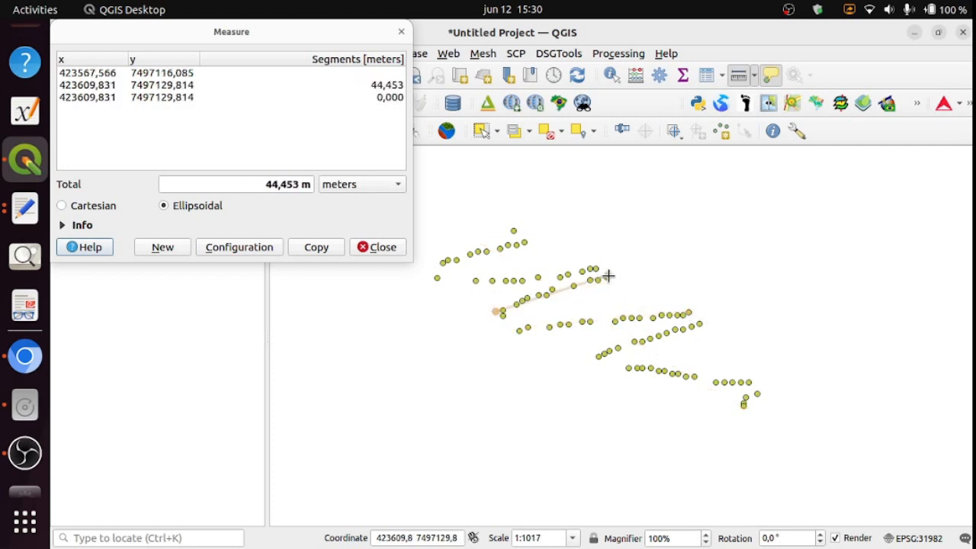
right_click(697, 293)
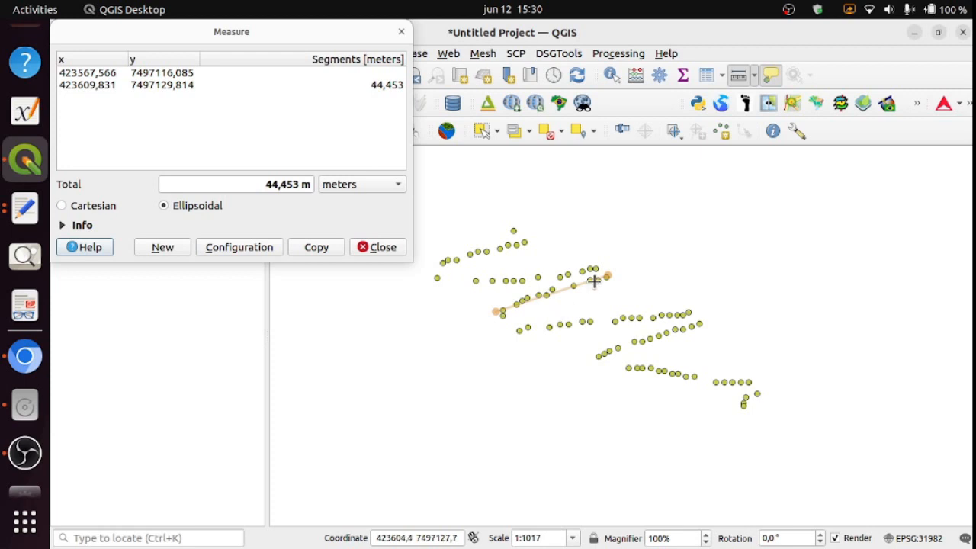
Measure the gap between the lower-right point rows and the diagonal from the lowest cluster towards the middle rows, and close the measurement
mouse_move(594, 282)
left_click(697, 329)
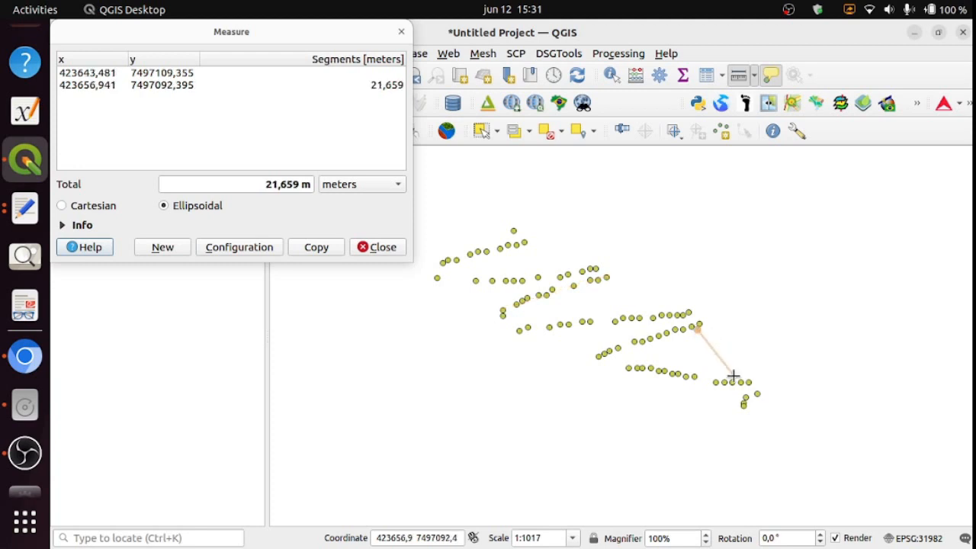
left_click(733, 376)
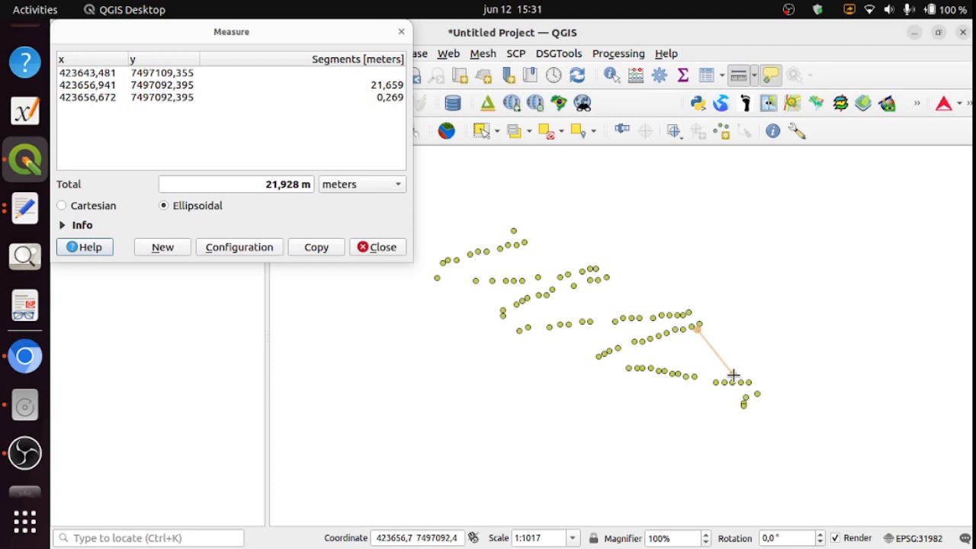
right_click(777, 379)
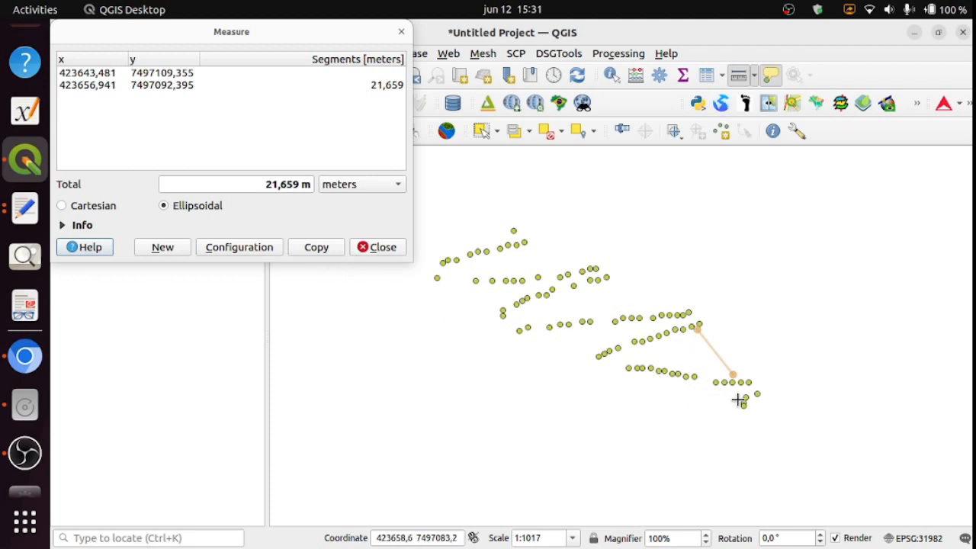
left_click(739, 401)
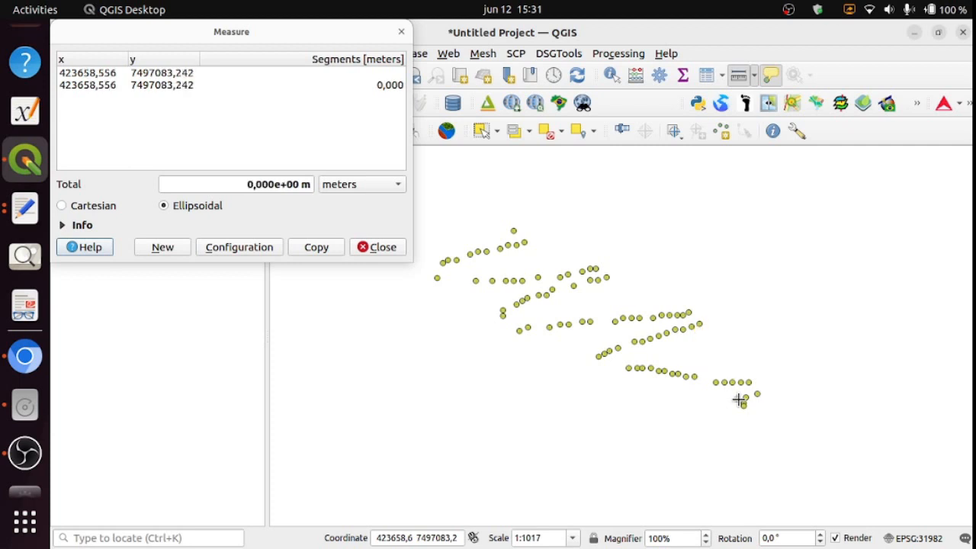
left_click(657, 326)
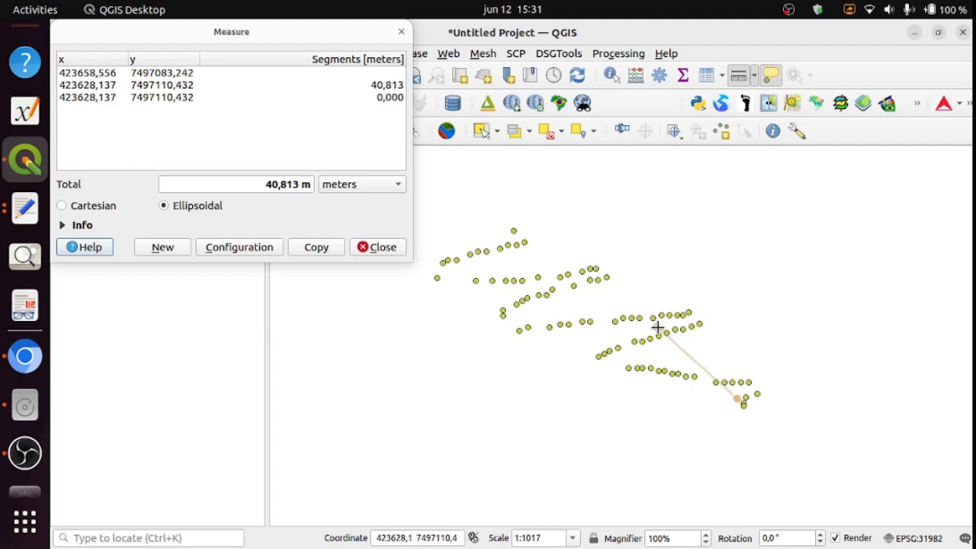
right_click(608, 332)
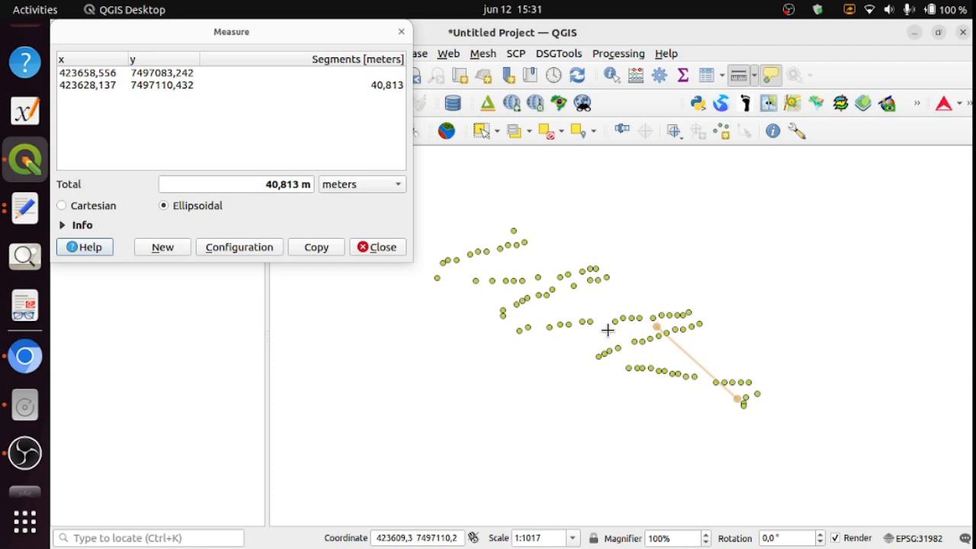
left_click(389, 249)
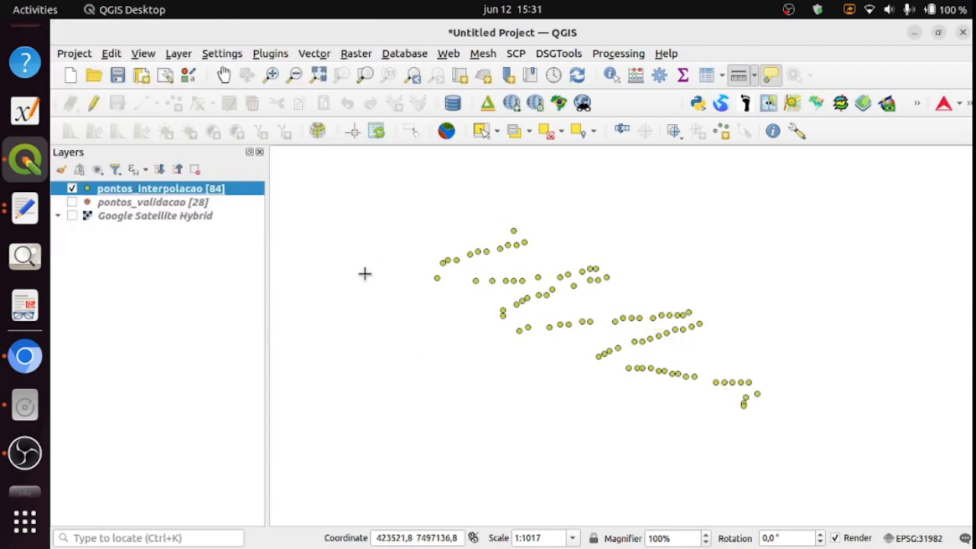
Start Grid (Nearest Neighbor) for pontos_interpolacao and set both the first and second search ellipse radius to 50
left_click(358, 55)
mouse_move(433, 115)
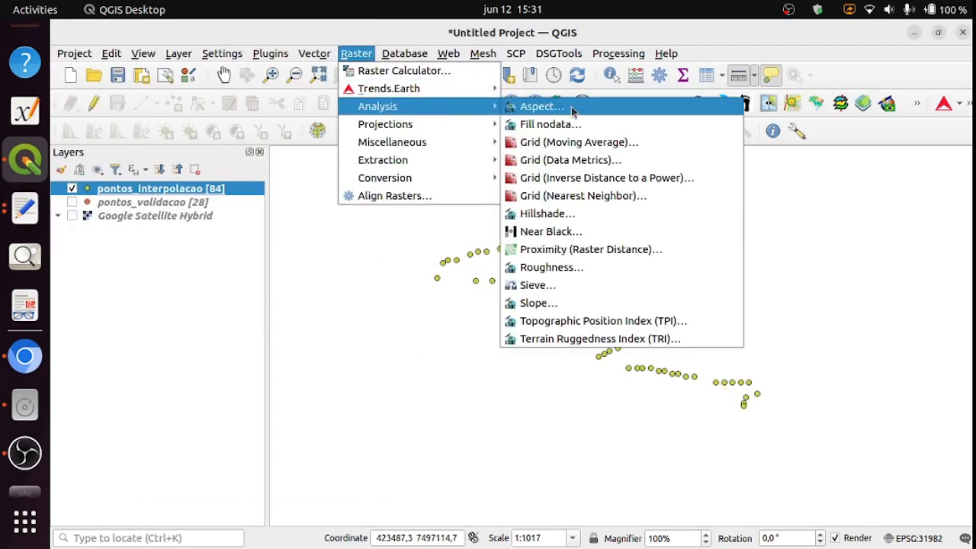
left_click(584, 196)
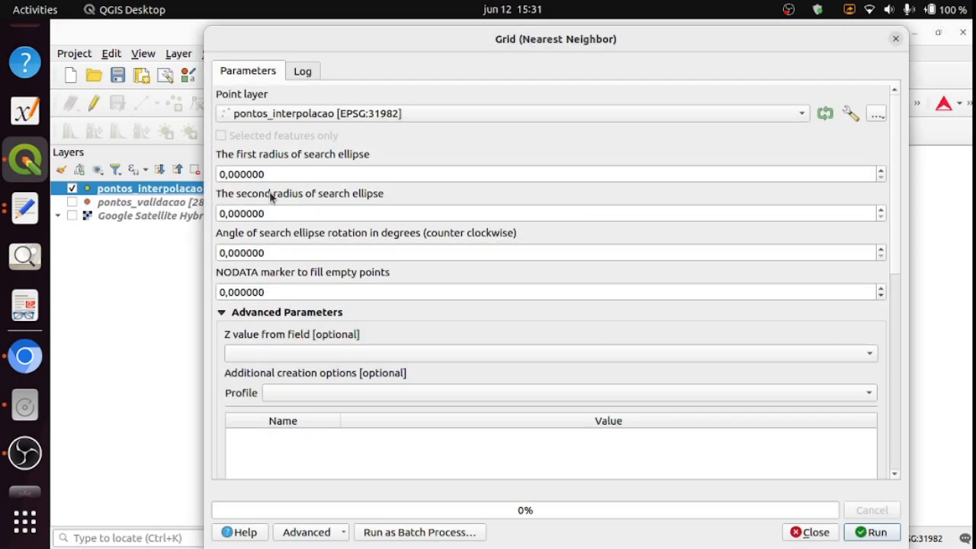
key("Tab")
type("50")
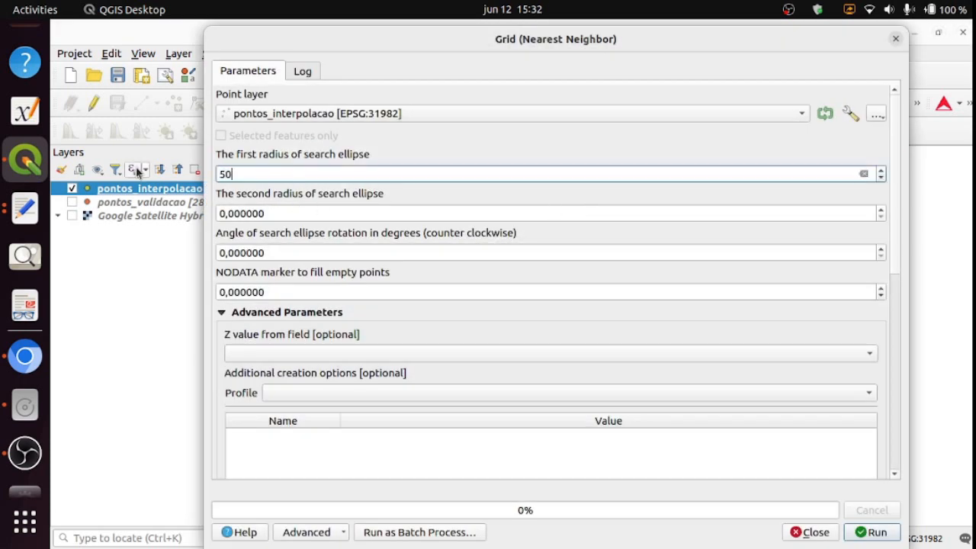
key("Tab")
type("50")
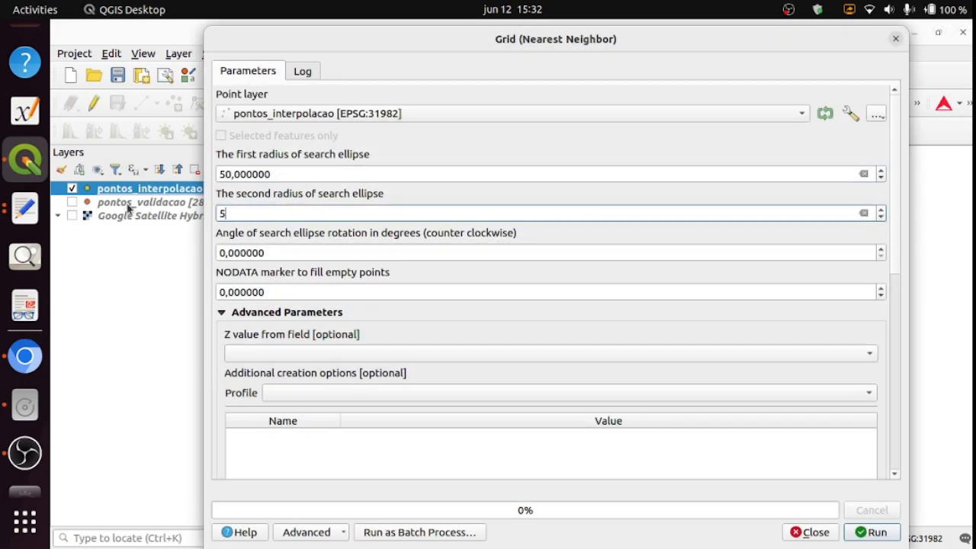
left_click(277, 250)
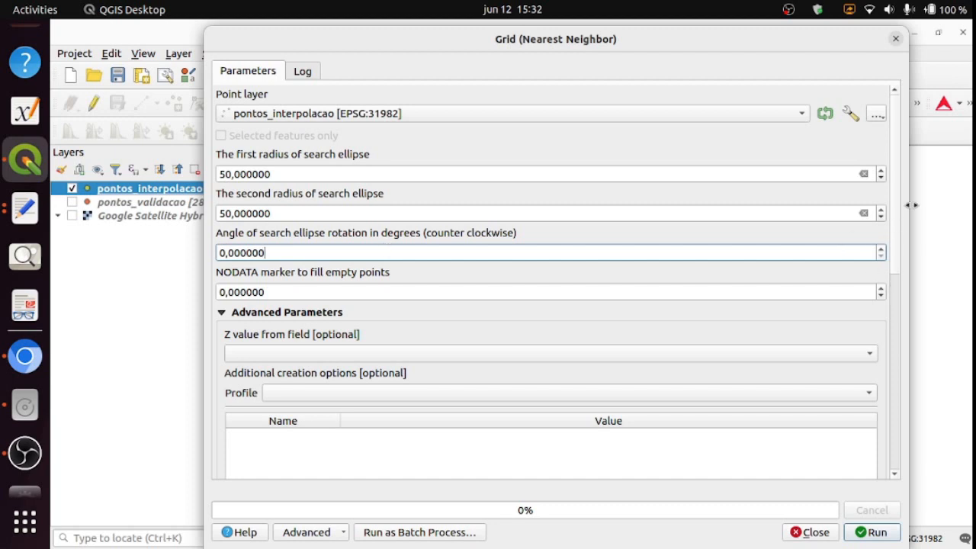
Use the altura field as the Z value for the interpolation
scroll(897, 239, "down", 2)
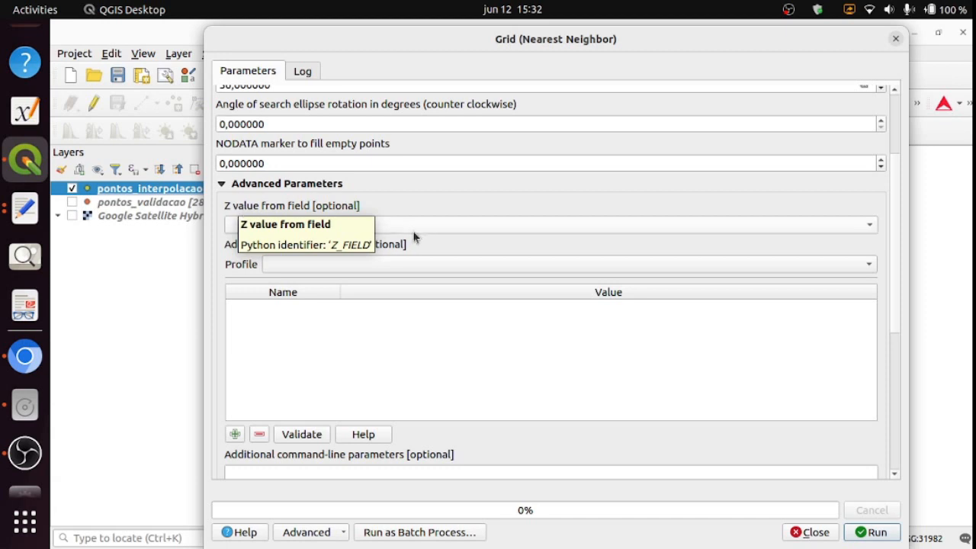
left_click(838, 231)
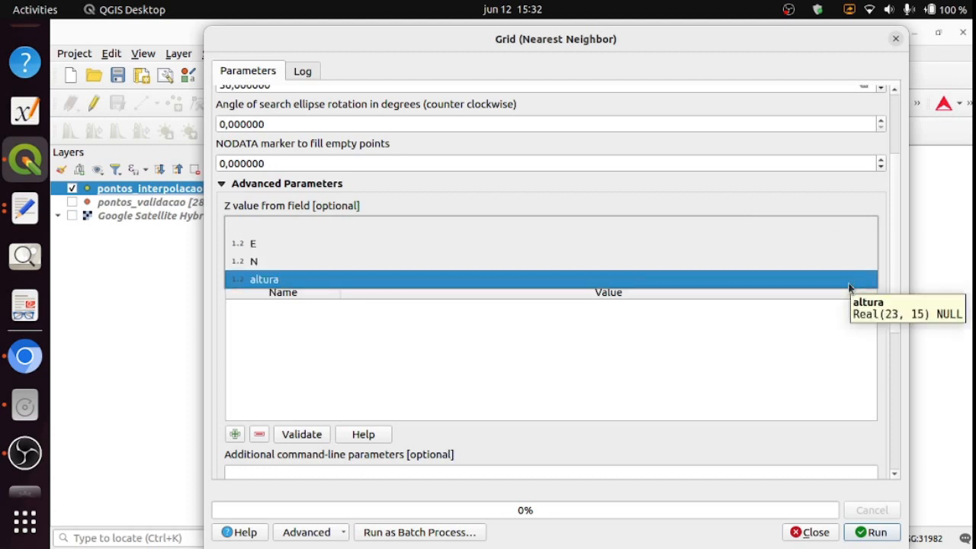
left_click(849, 288)
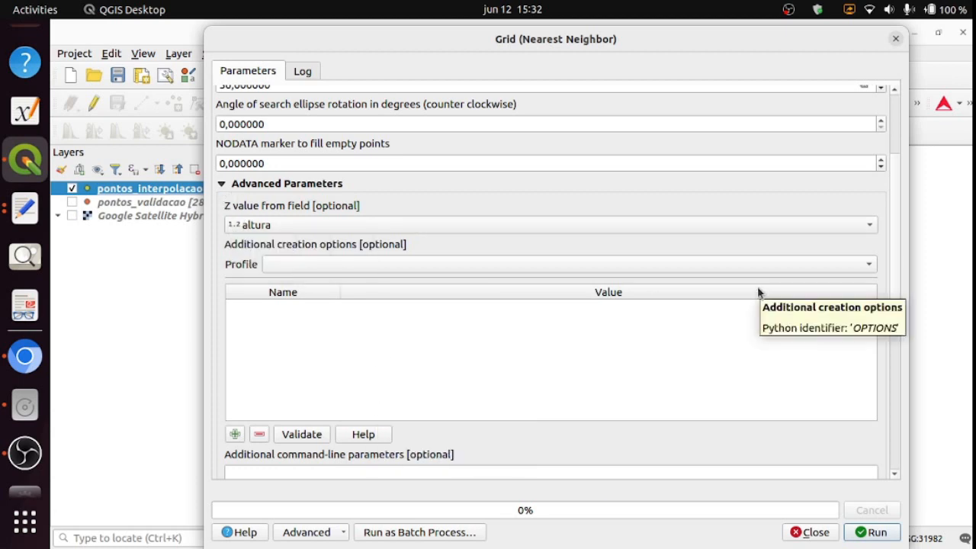
Set the output file to vmp50.tif in Downloads/interpolacao, run the nearest neighbor interpolation and close the tool
left_click_drag(894, 272, 897, 397)
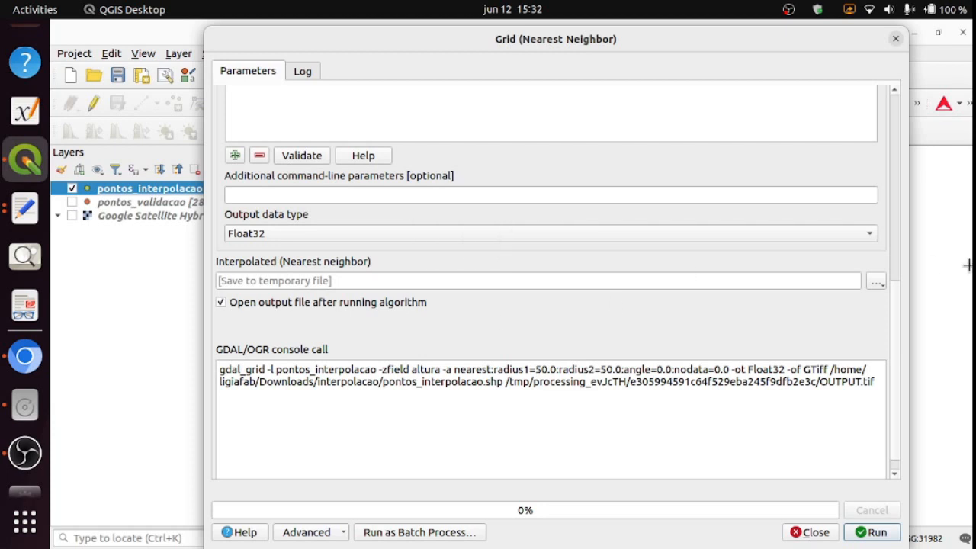
left_click(882, 282)
left_click(883, 317)
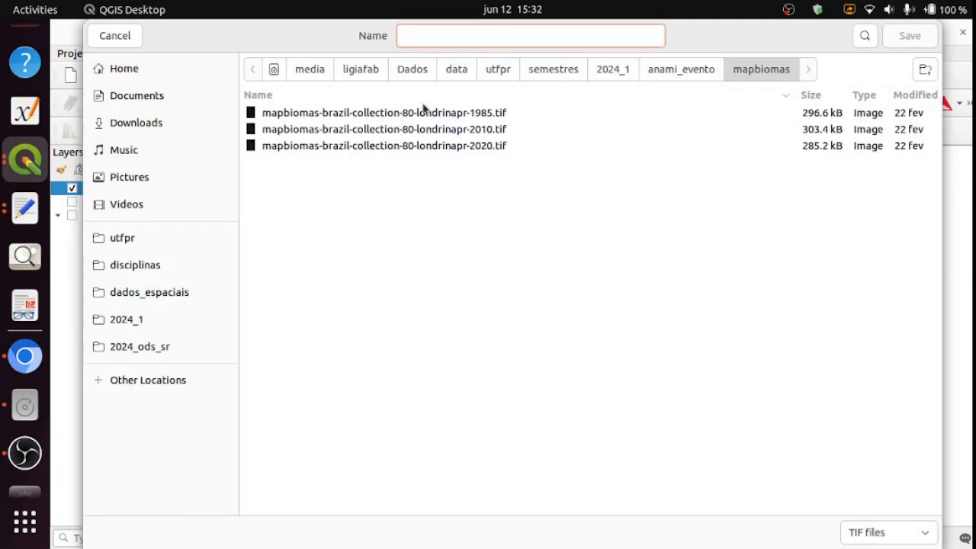
left_click(162, 123)
double_click(307, 311)
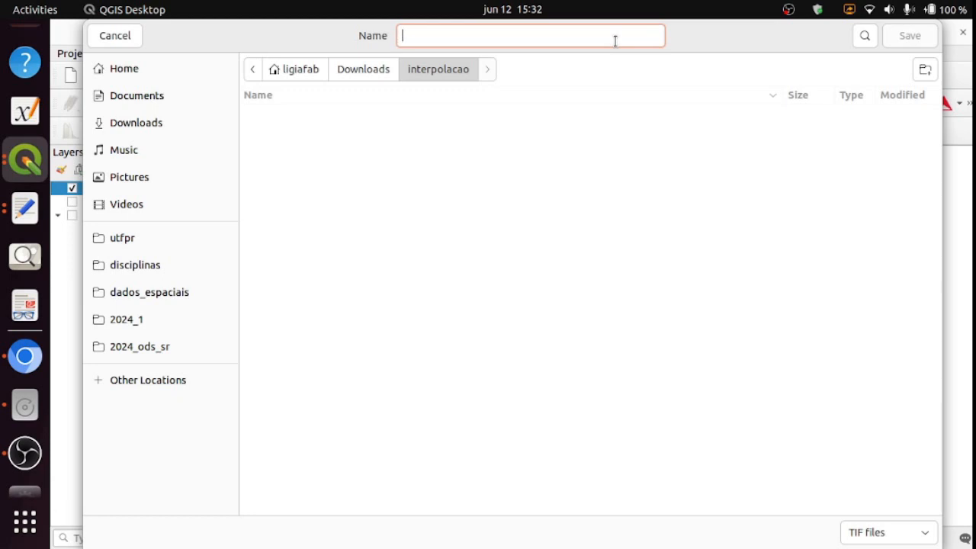
type("vmp50.tif")
key("Return")
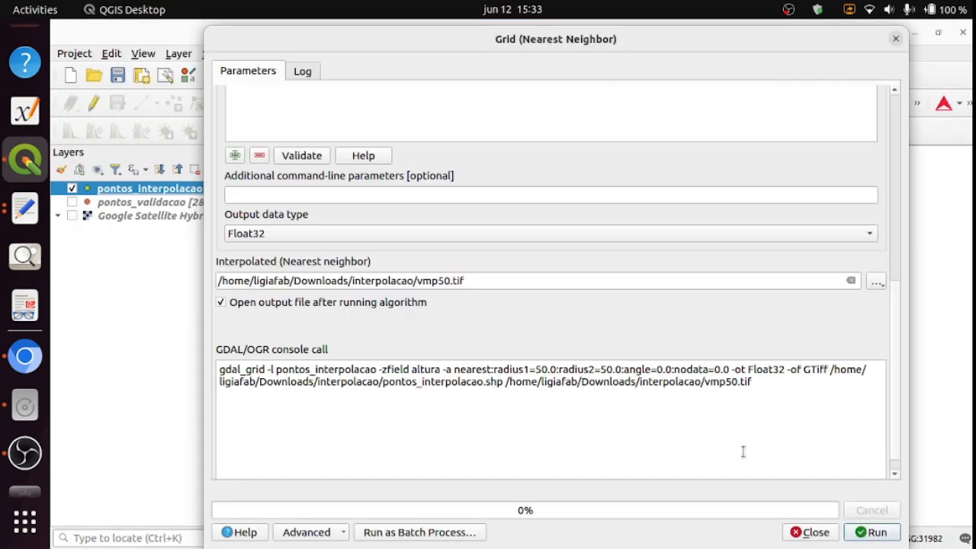
left_click(870, 533)
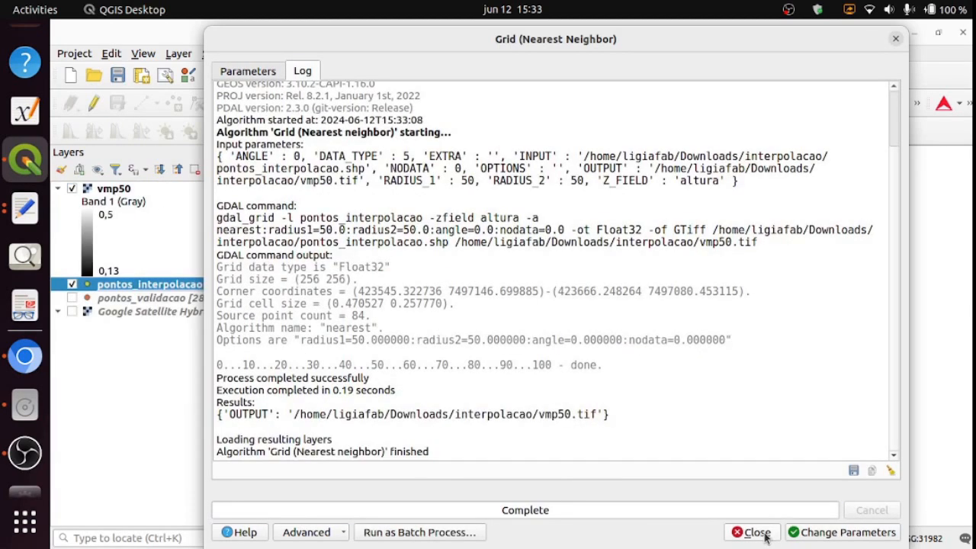
left_click(757, 532)
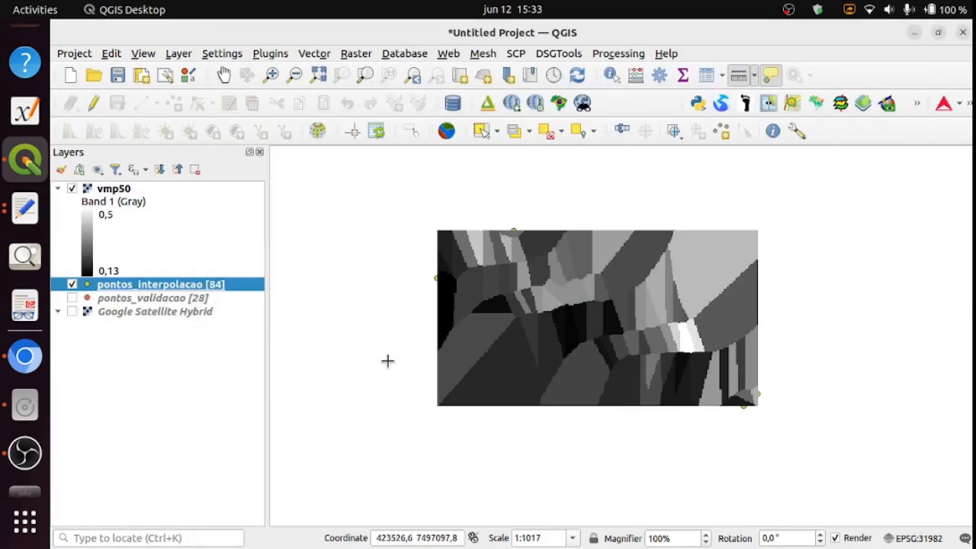
Move the pontos_interpolacao layer above the vmp50 raster and narrow the layer list to give the map more room
left_click_drag(124, 287, 126, 189)
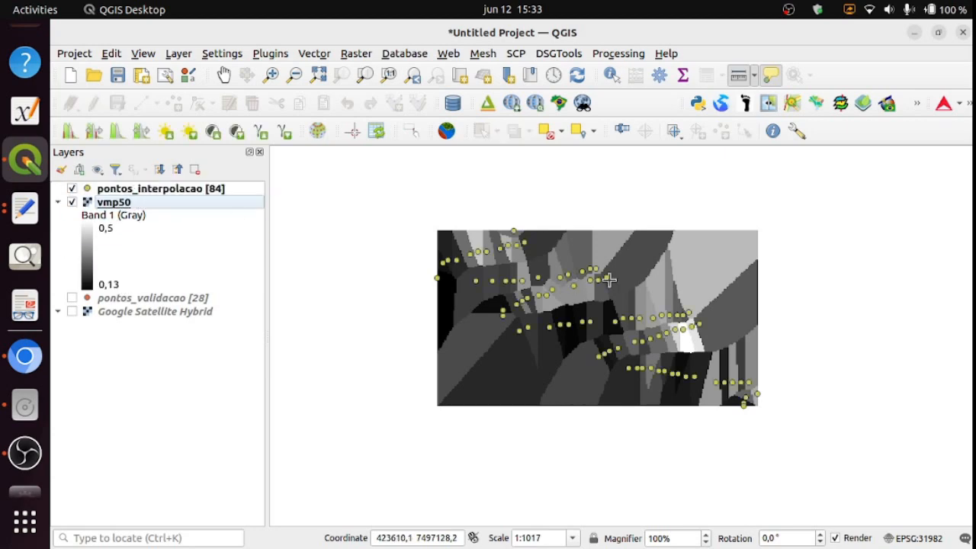
scroll(613, 284, "up", 1)
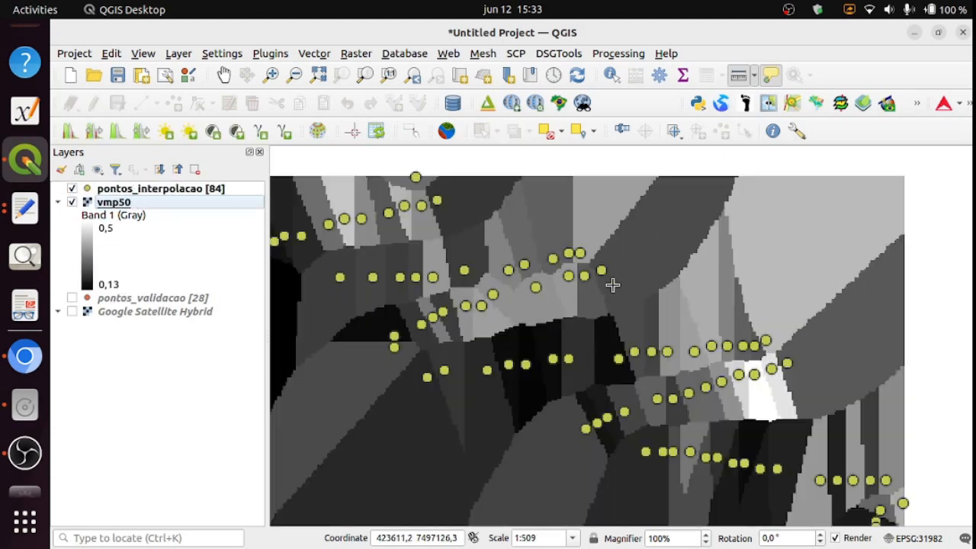
left_click(225, 75)
left_click_drag(266, 281, 235, 277)
left_click_drag(417, 359, 466, 349)
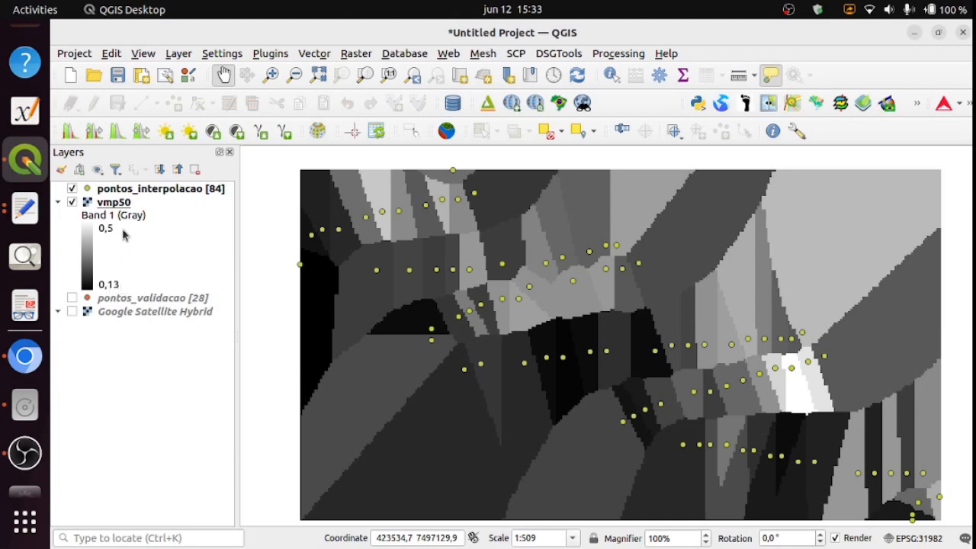
Expand the vmp50 legend and show the statistical summary of the altura field in pontos_interpolacao
left_click(135, 204)
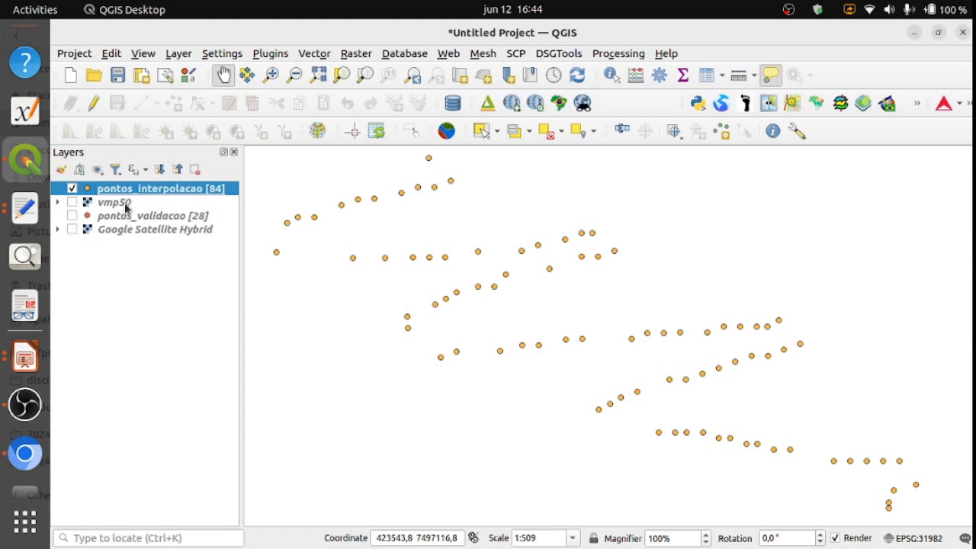
left_click(58, 203)
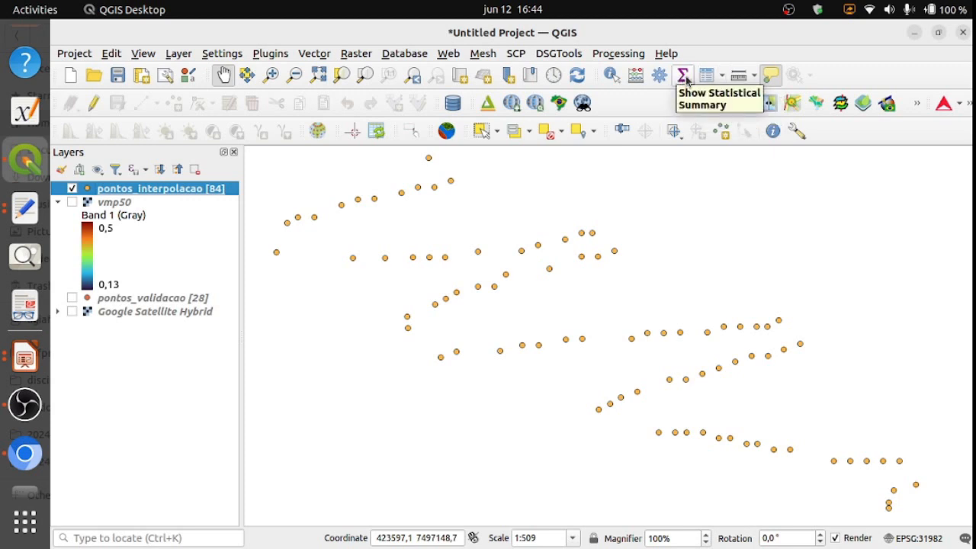
left_click(684, 76)
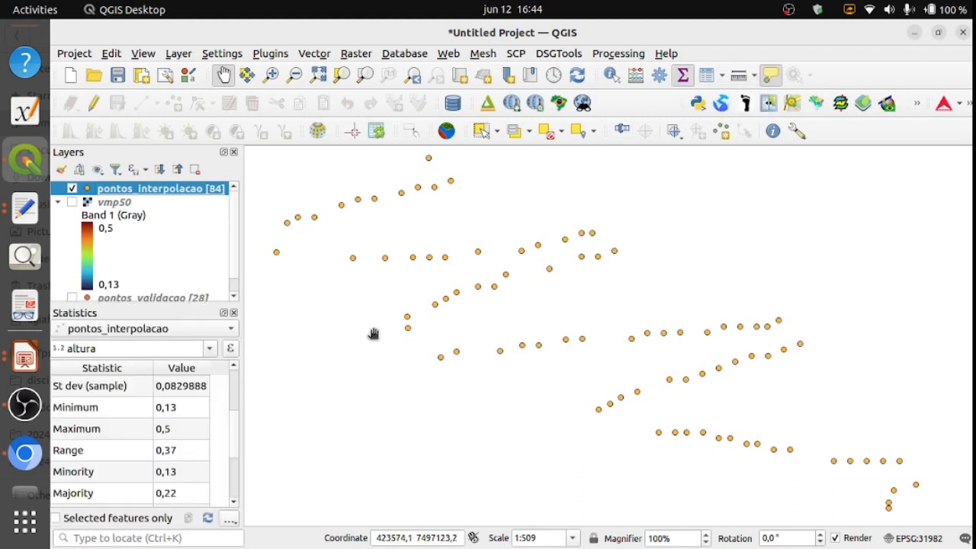
Widen the layer list, keep altura as the field of the pontos_interpolacao statistics and close the Statistics panel
left_click_drag(241, 382, 296, 381)
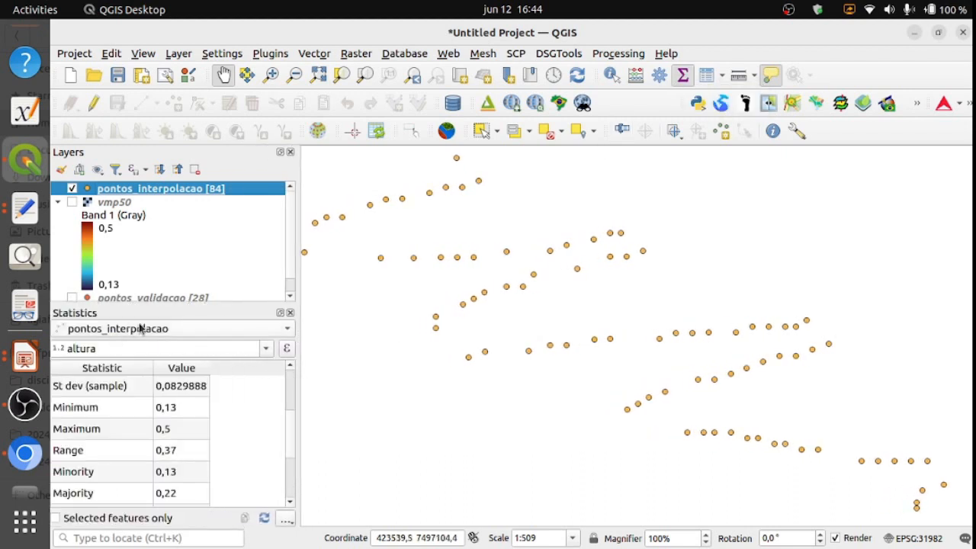
left_click(271, 349)
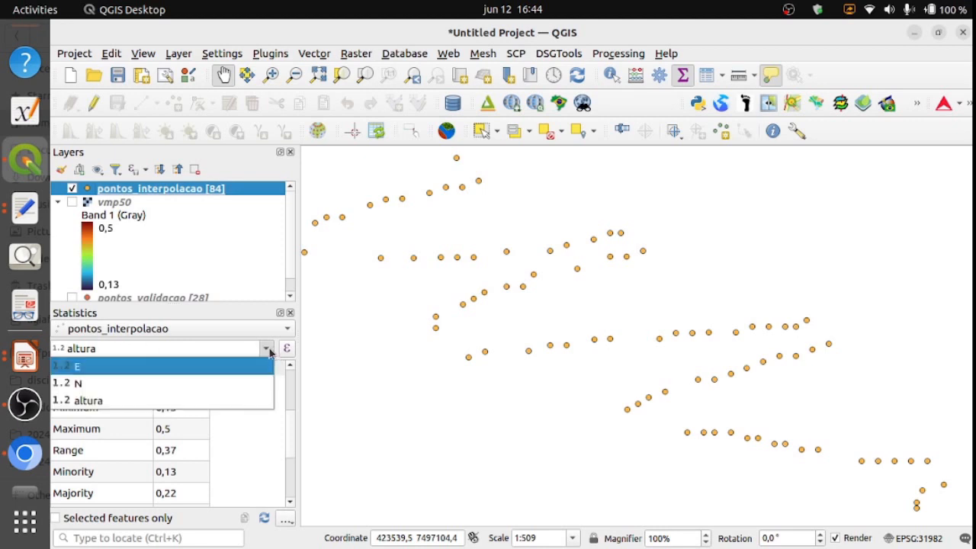
left_click(196, 397)
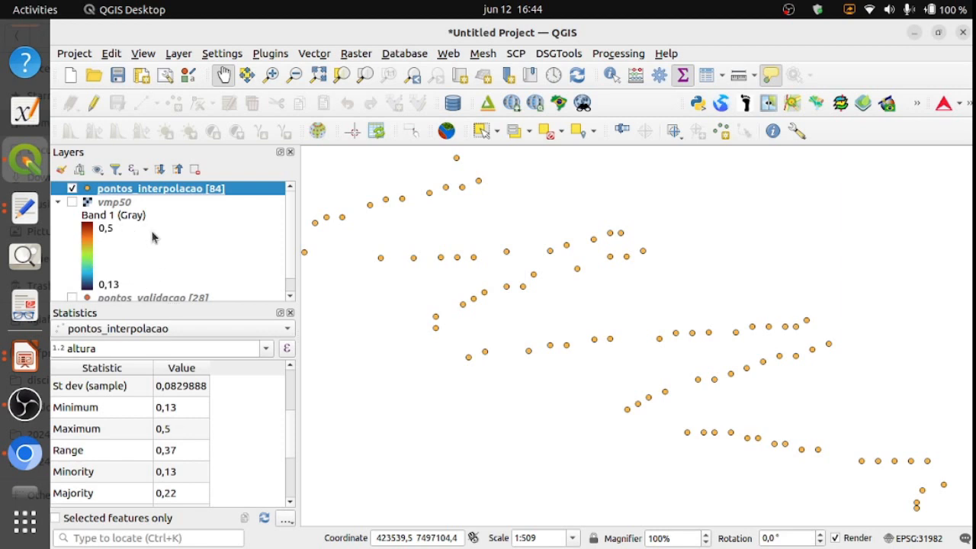
left_click(290, 314)
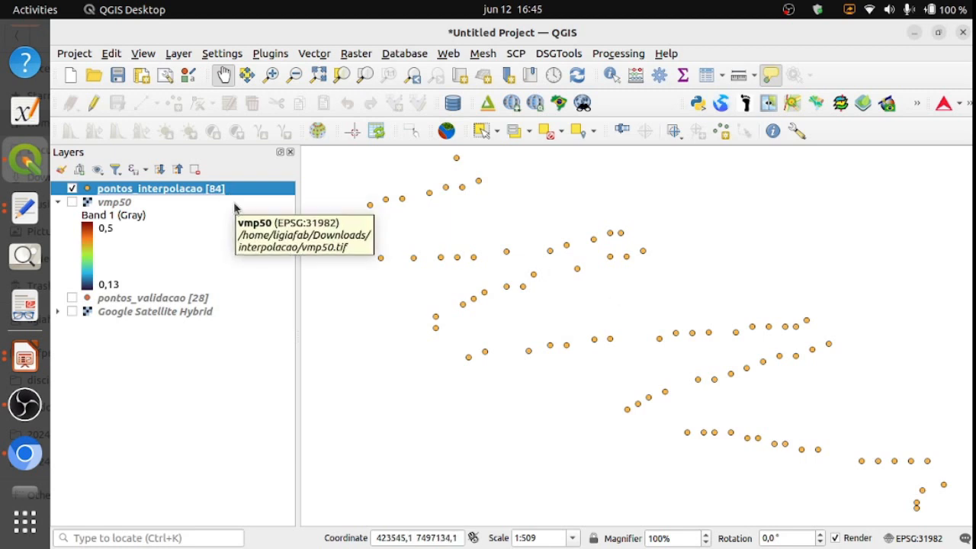
Label the pontos_interpolacao points with single labels showing the altura field
double_click(118, 193)
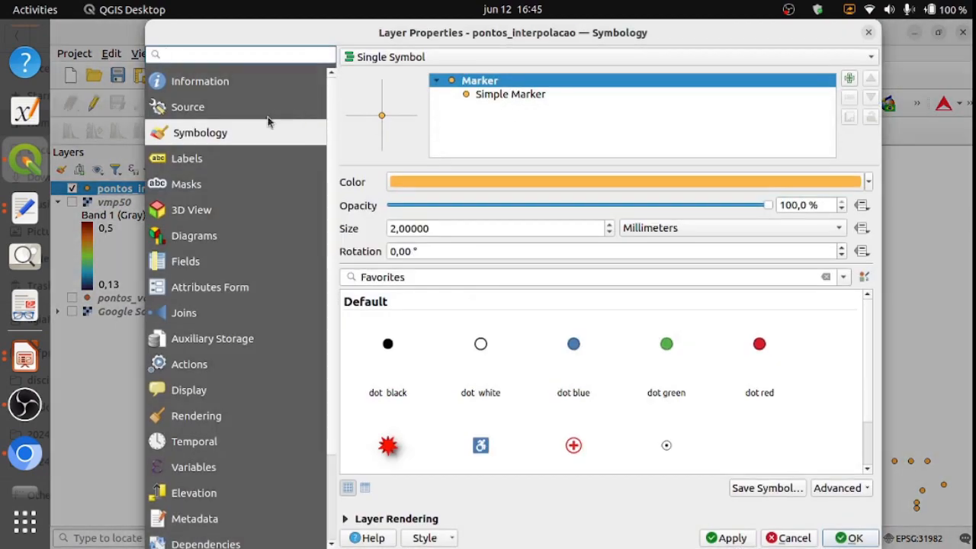
left_click(263, 160)
left_click(410, 57)
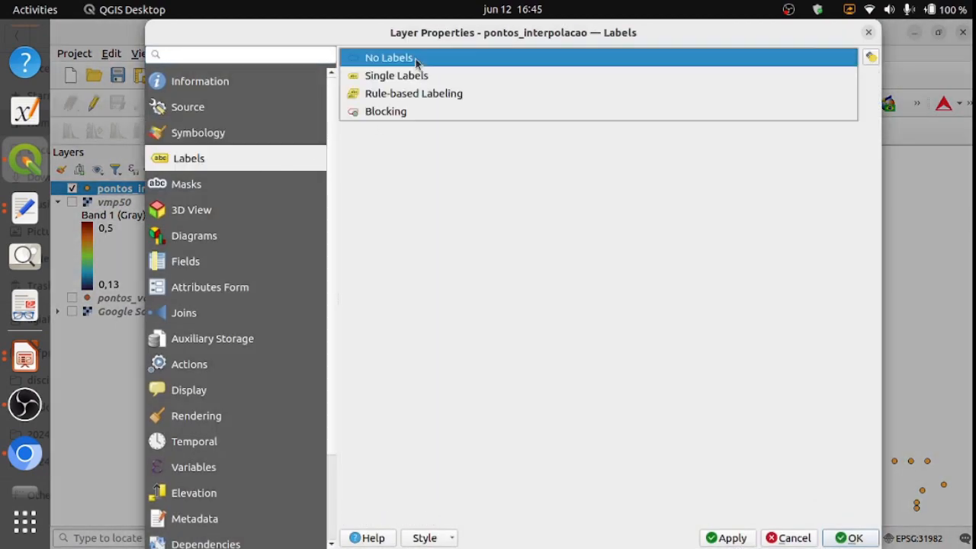
left_click(417, 77)
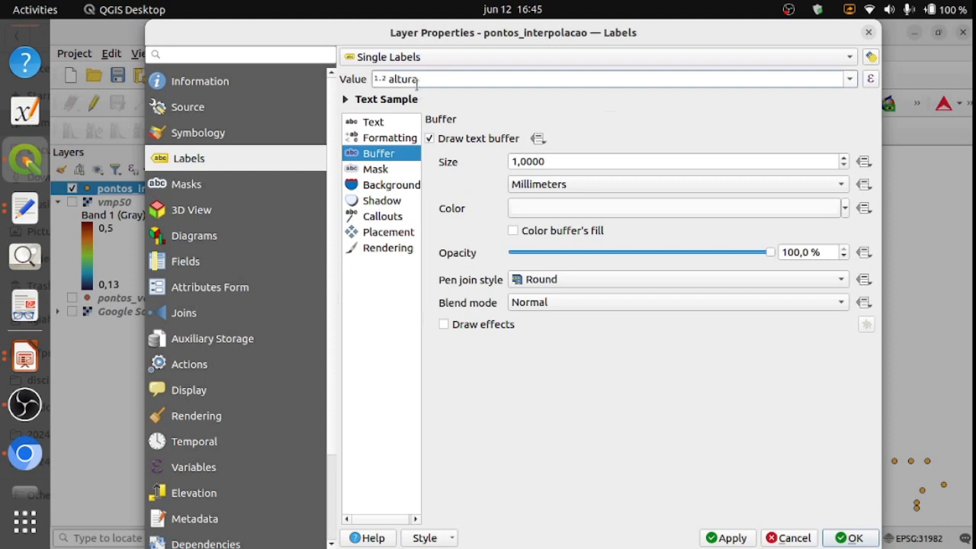
double_click(403, 79)
left_click(730, 538)
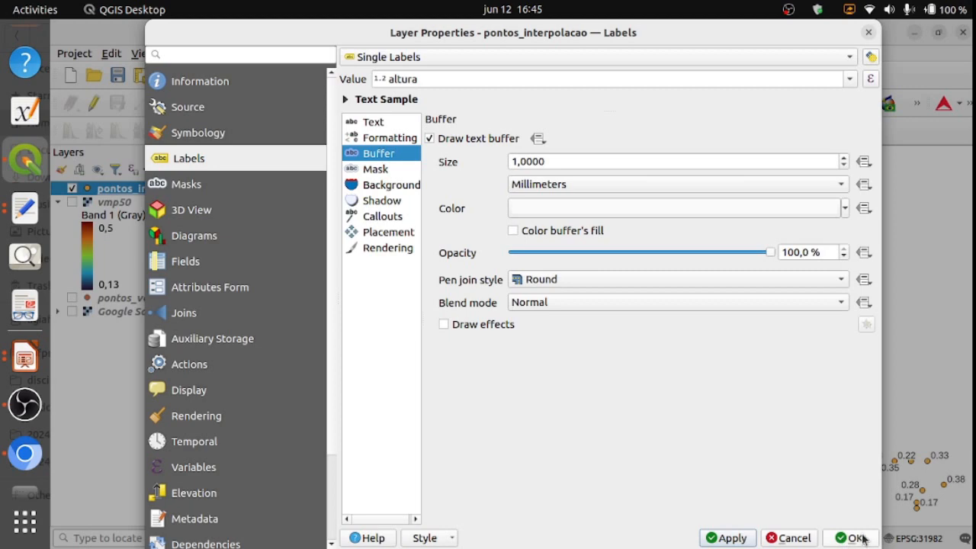
left_click(856, 539)
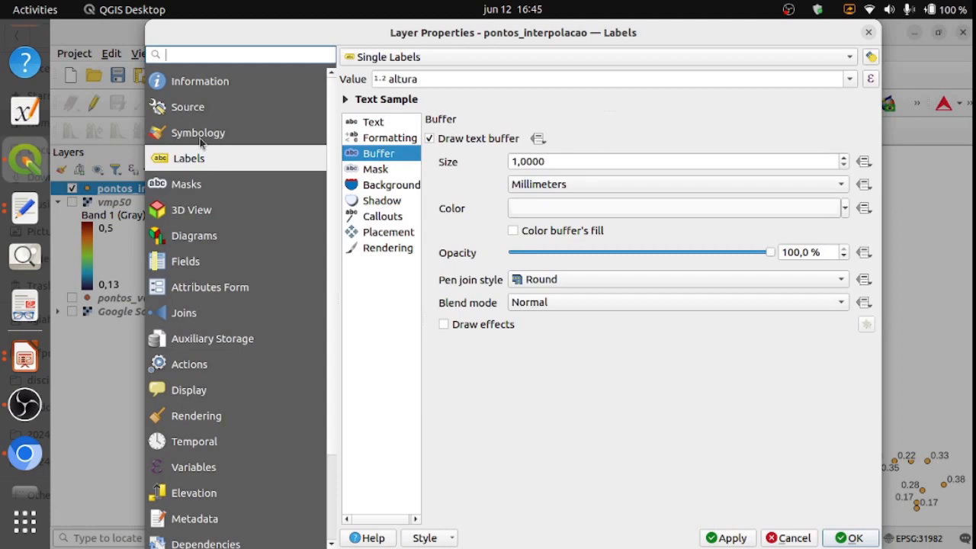
Switch the pontos_interpolacao symbology to Graduated with the Greens color ramp
left_click(202, 138)
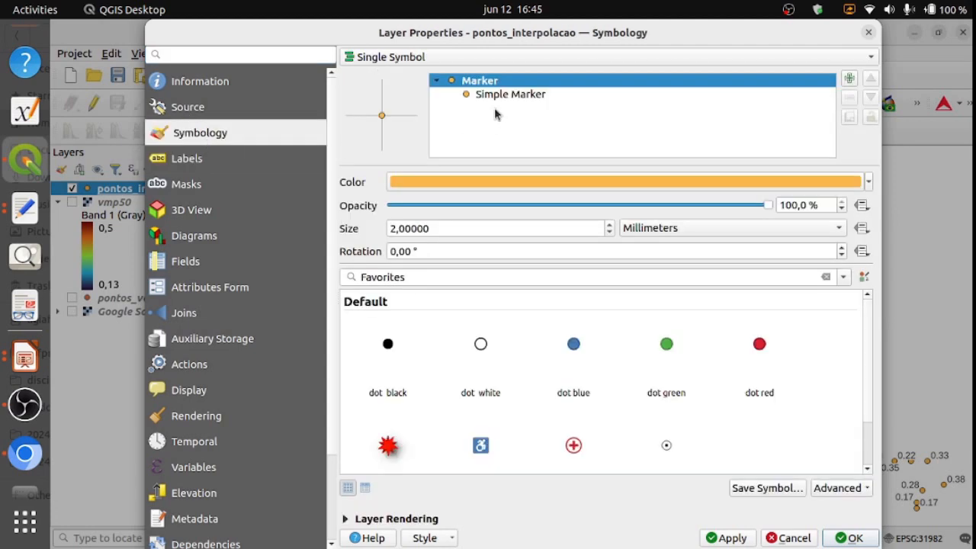
left_click(457, 57)
left_click(453, 96)
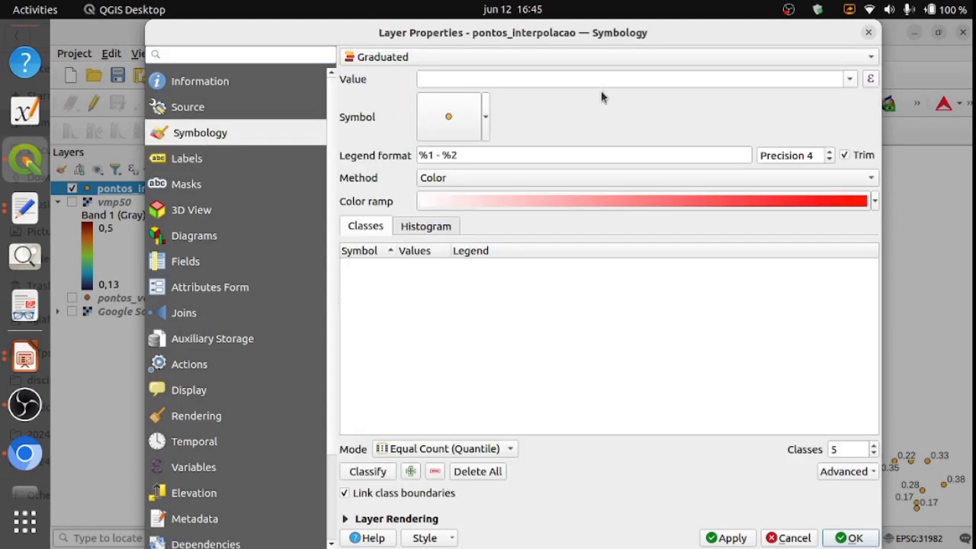
left_click(875, 201)
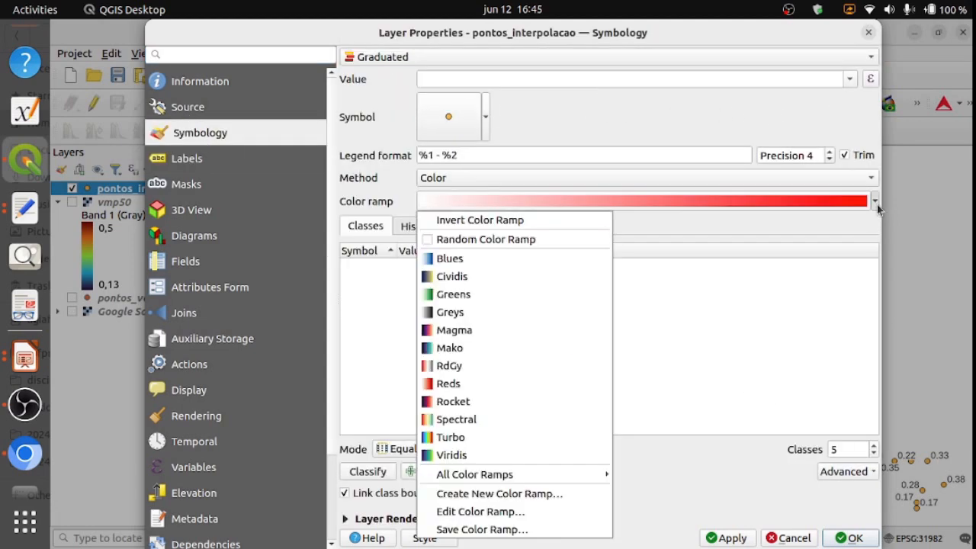
left_click(579, 297)
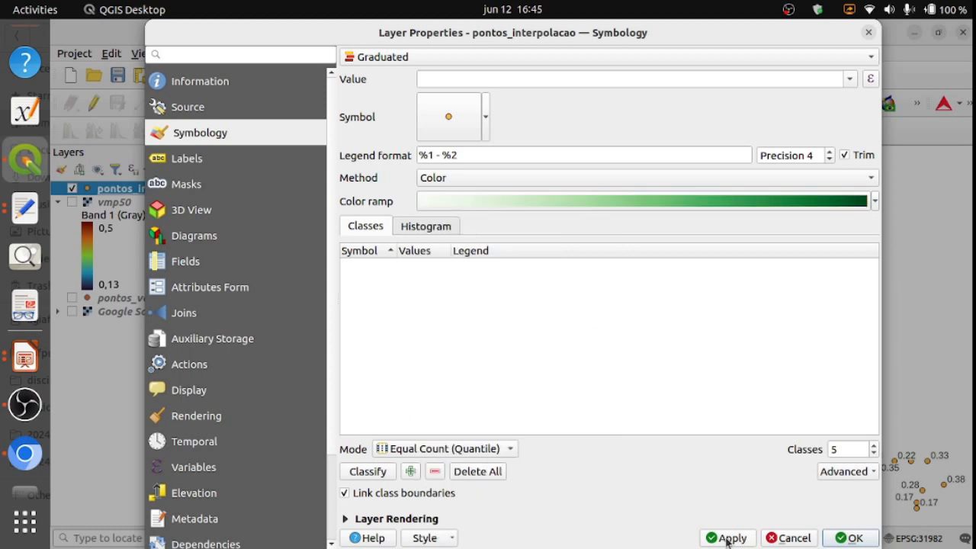
left_click(855, 539)
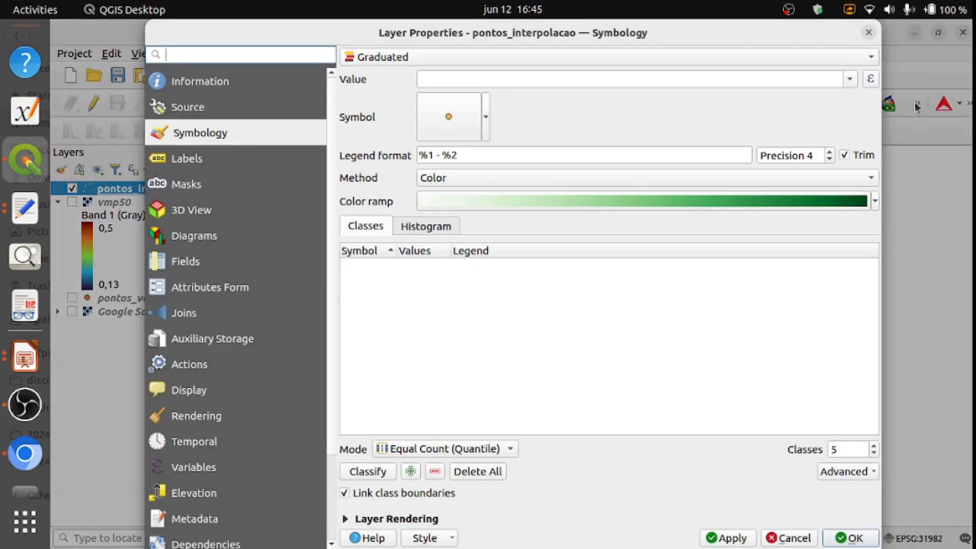
Classify the graduated pontos_interpolacao symbols by altura into 5 classes using Natural Breaks (Jenks) and apply the style
left_click(852, 80)
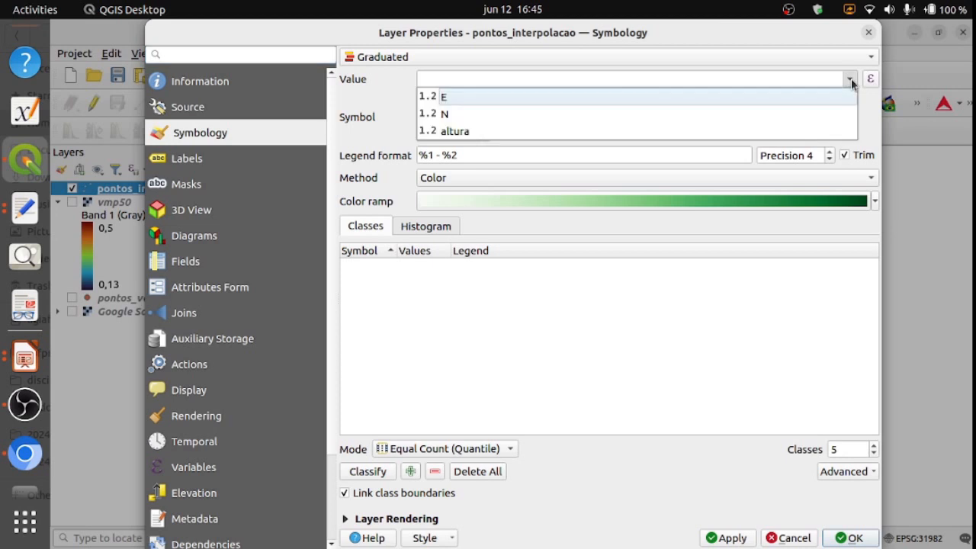
left_click(841, 138)
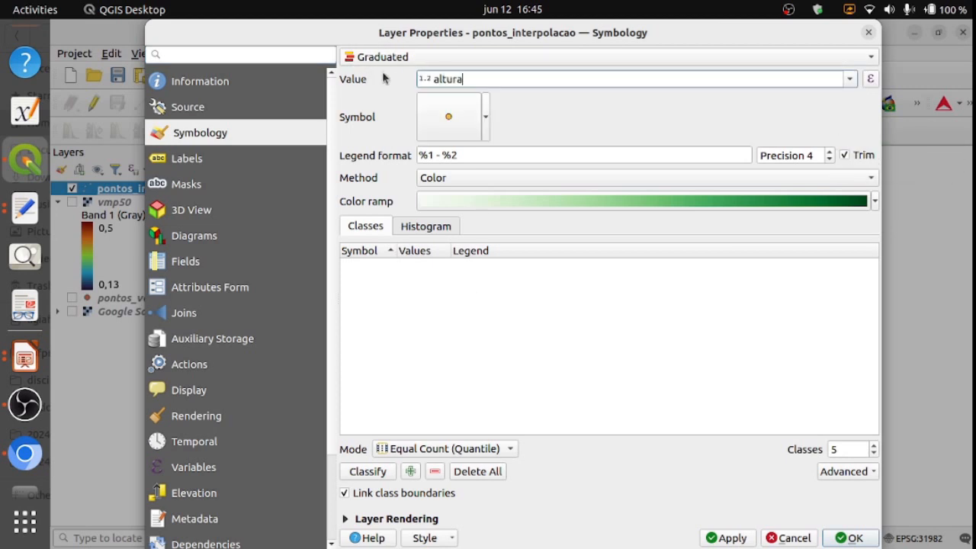
left_click(447, 451)
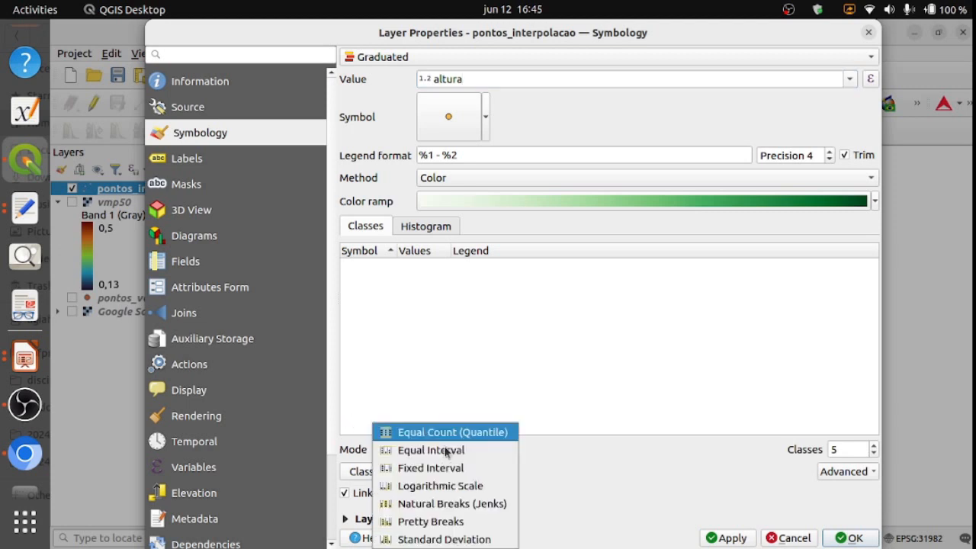
left_click(508, 507)
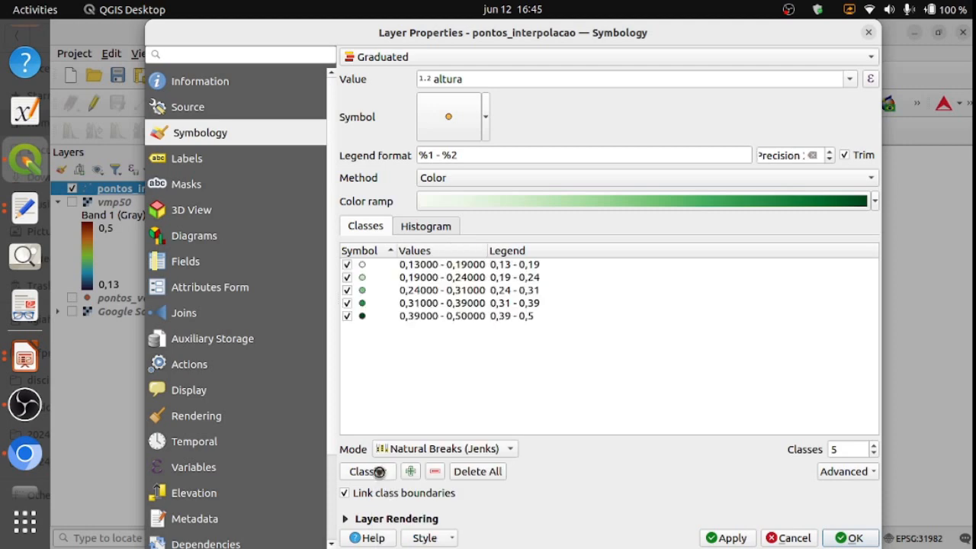
left_click(728, 539)
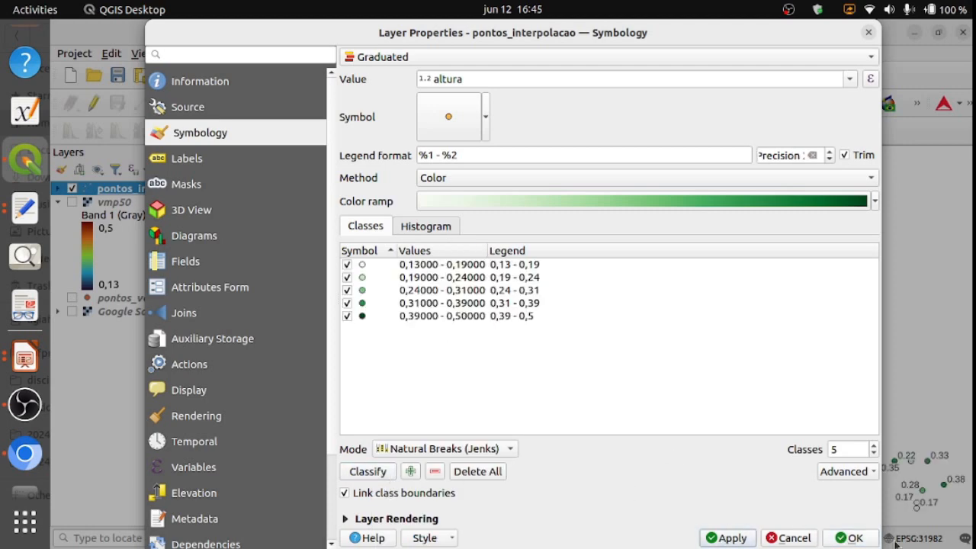
left_click(862, 537)
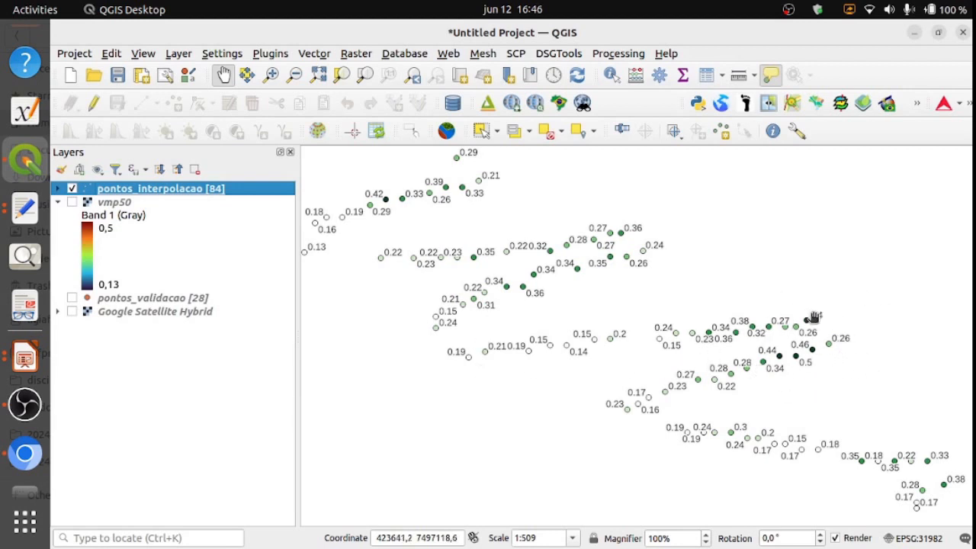
Examine the labelled points over the Google Satellite Hybrid layer and hide that layer again
scroll(818, 334, "down", 1)
scroll(818, 335, "up", 1)
left_click(71, 311)
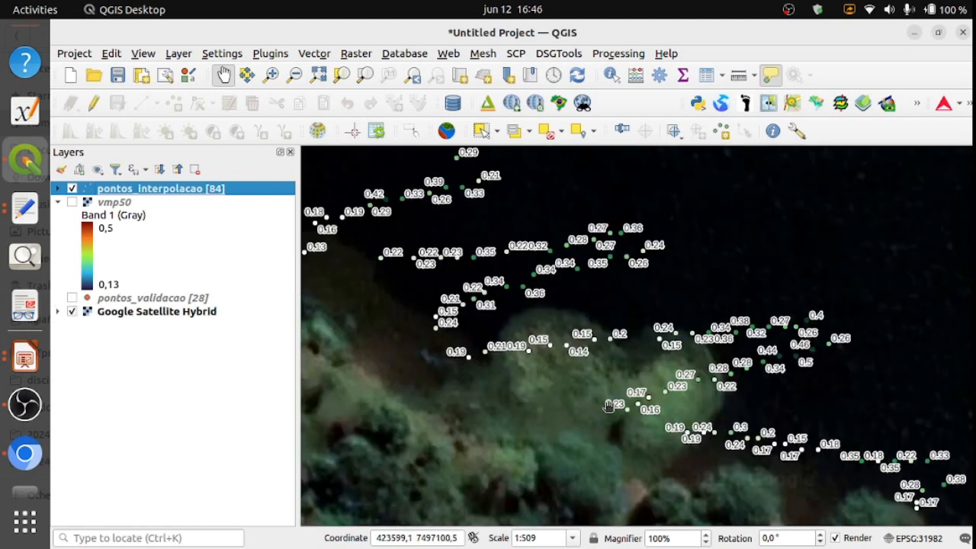
left_click(72, 313)
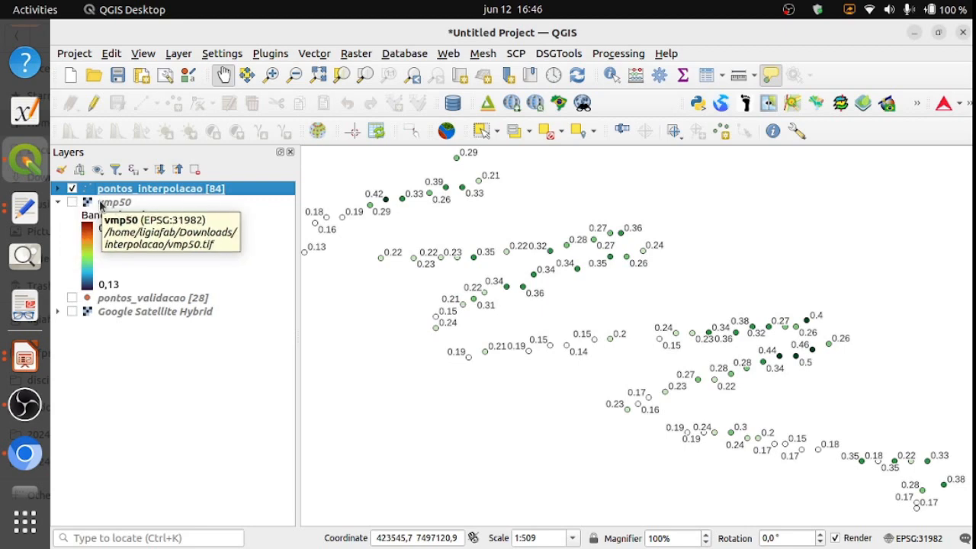
Show the vmp50 raster and change its pseudocolor ramp to Greens
left_click(72, 202)
double_click(111, 202)
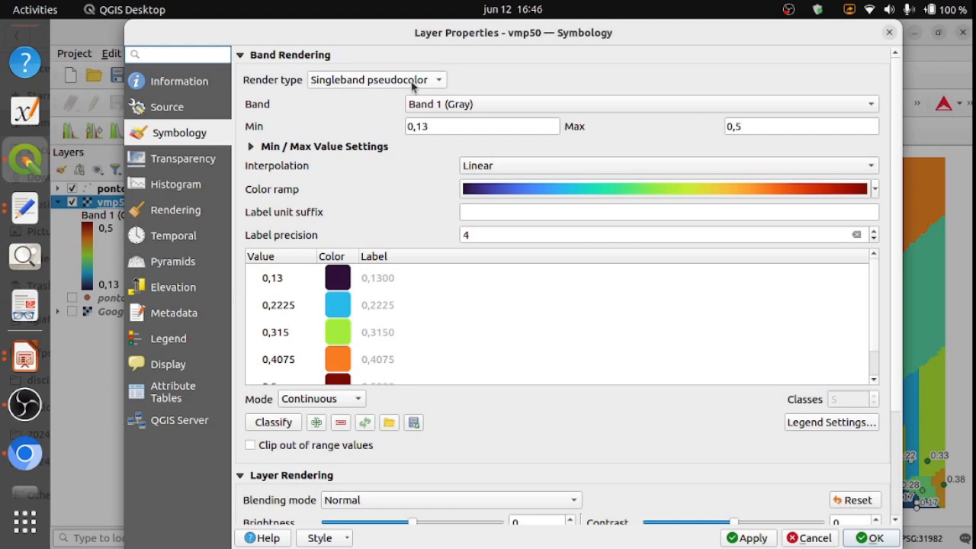
left_click(875, 189)
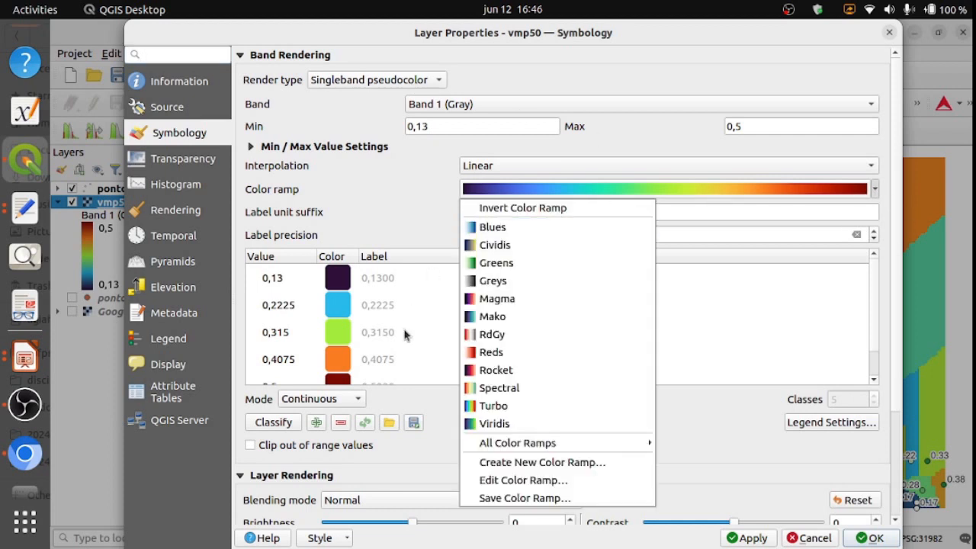
left_click(534, 262)
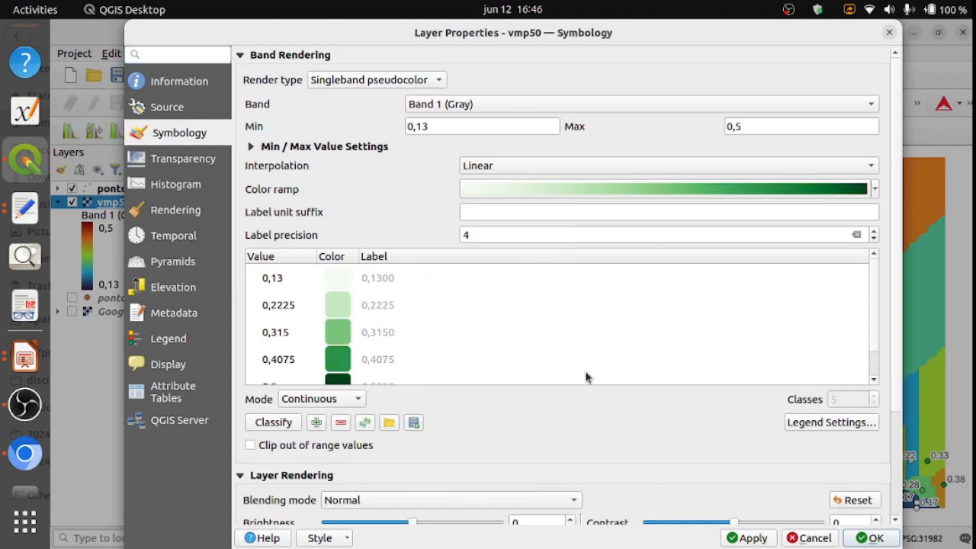
left_click(750, 538)
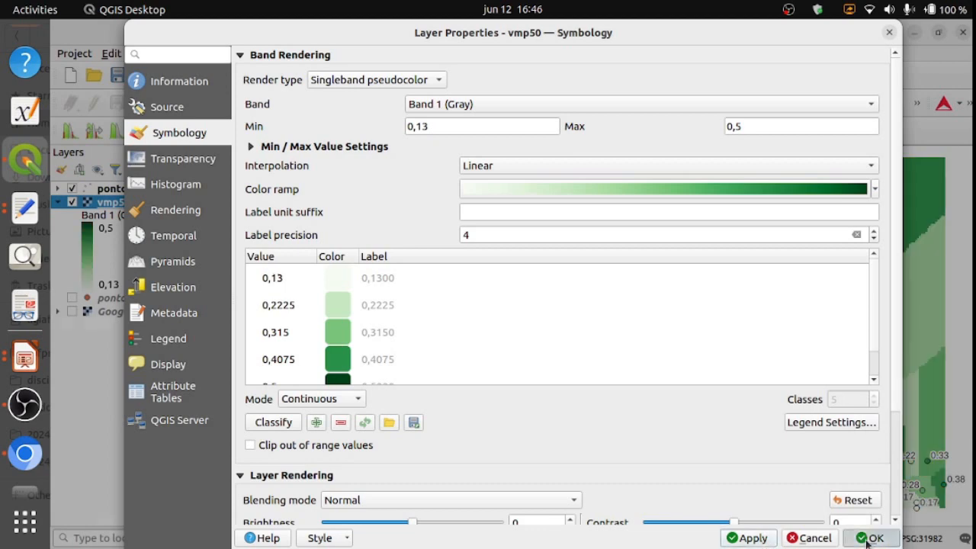
left_click(870, 538)
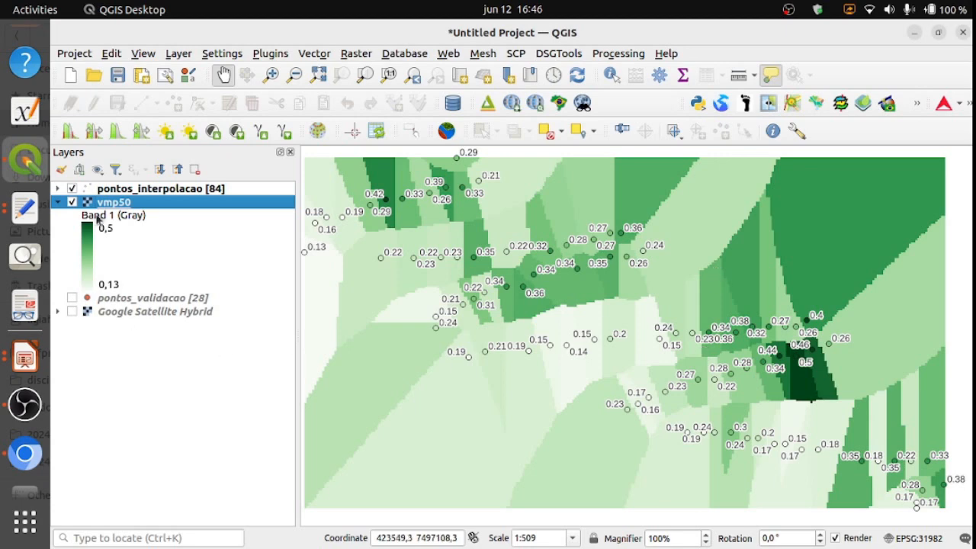
Compare the points with and without the vmp50 raster, and hide pontos_interpolacao to leave only the raster displayed
left_click(72, 203)
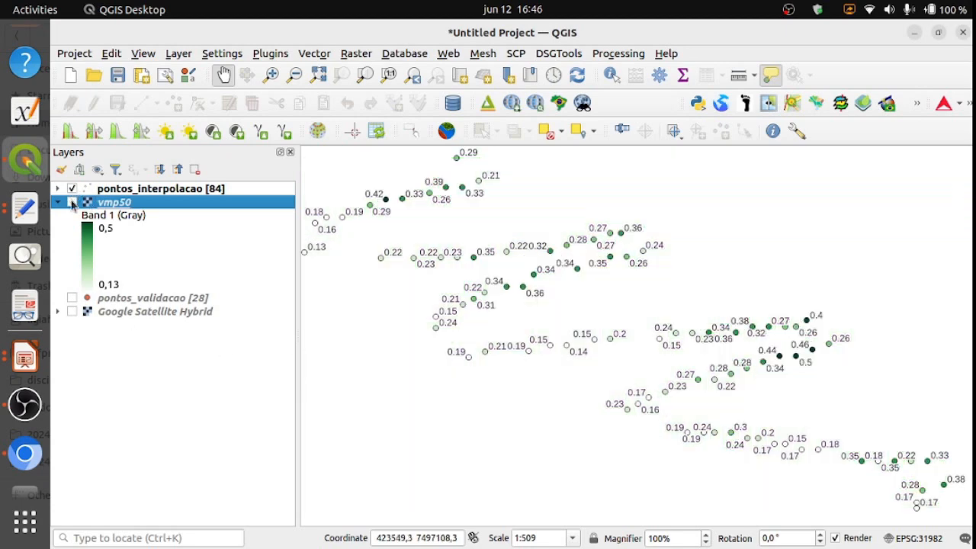
left_click(71, 203)
left_click(72, 189)
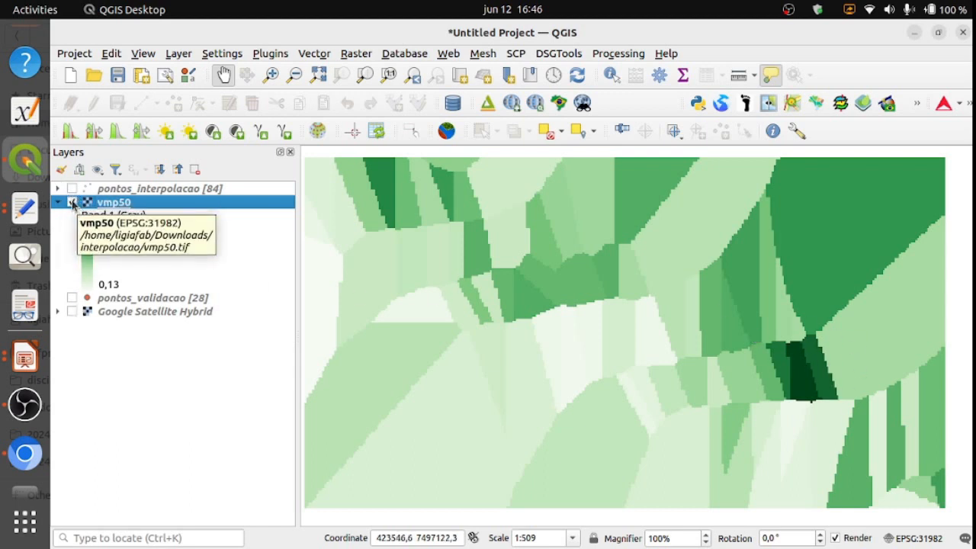
Set up a Grid (Moving Average) interpolation on pontos_interpolacao with the first and second search ellipse radii at 50
left_click(365, 55)
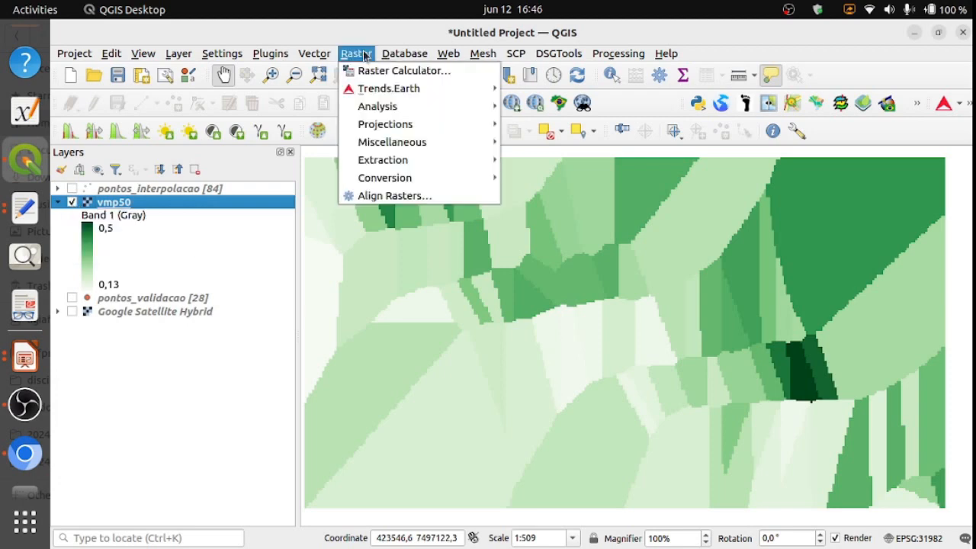
mouse_move(391, 108)
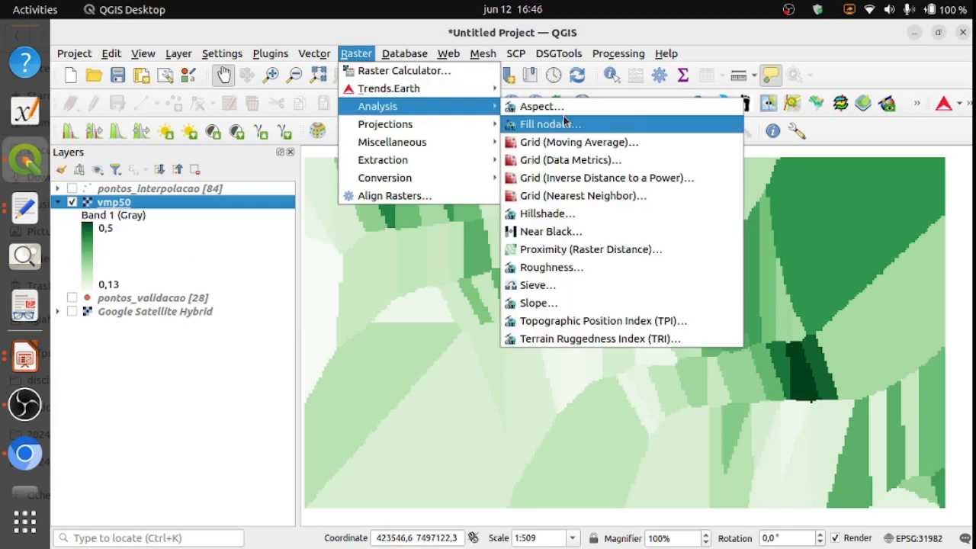
left_click(640, 145)
left_click(313, 115)
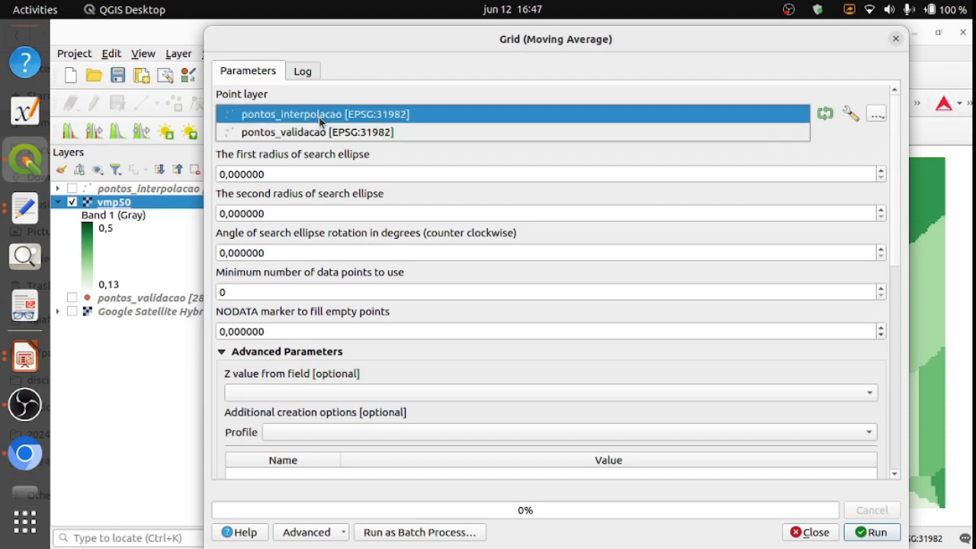
left_click(322, 115)
left_click_drag(270, 174, 218, 173)
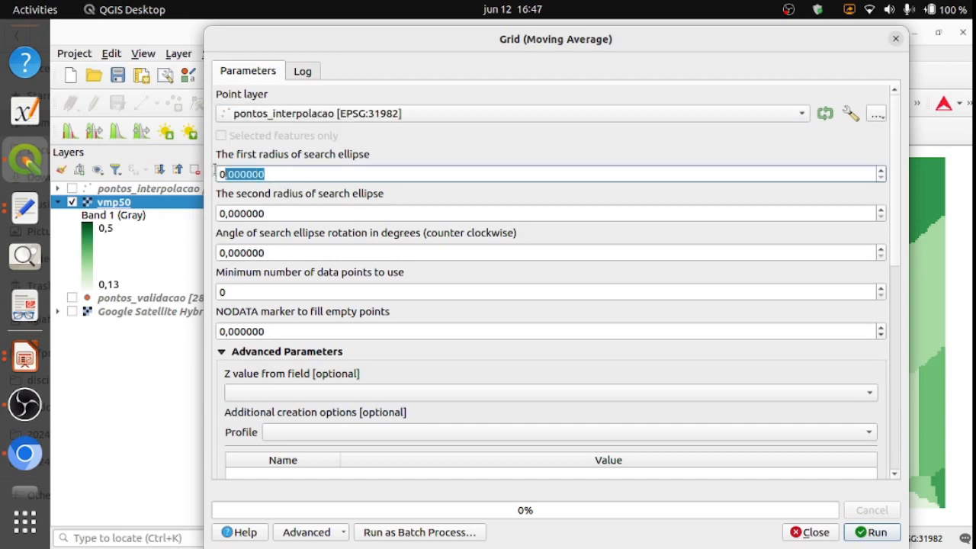
type("50")
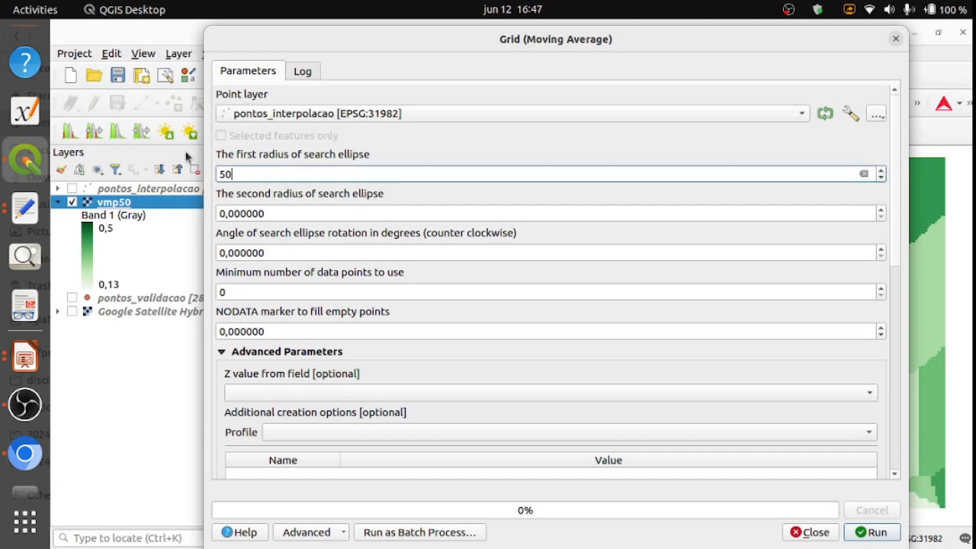
key("Tab")
type("50")
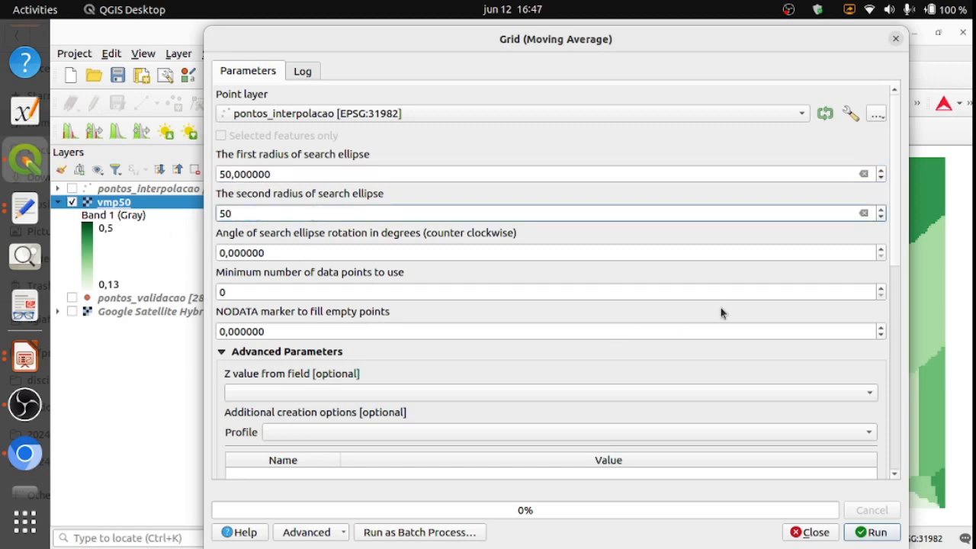
Use the altura field as the Z value for the moving average interpolation
left_click_drag(893, 245, 891, 280)
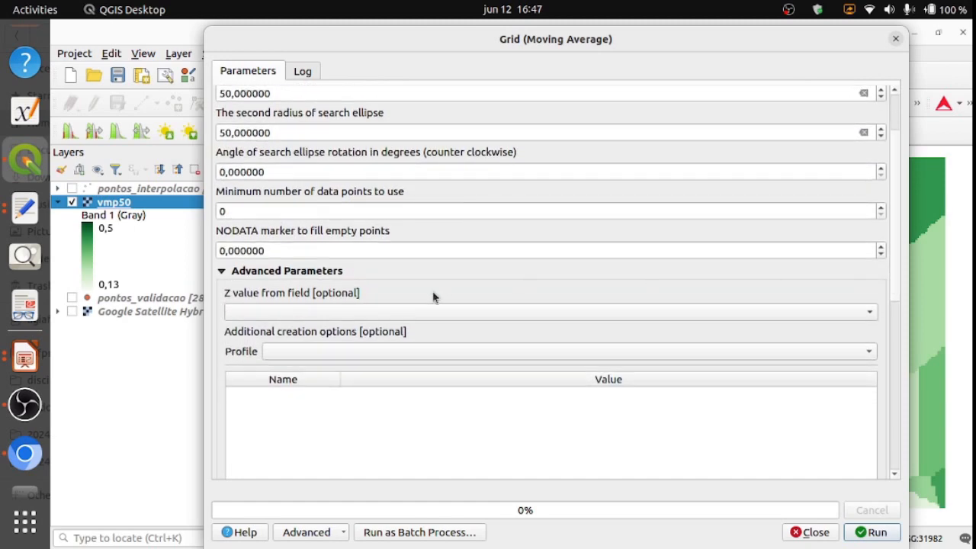
left_click(373, 311)
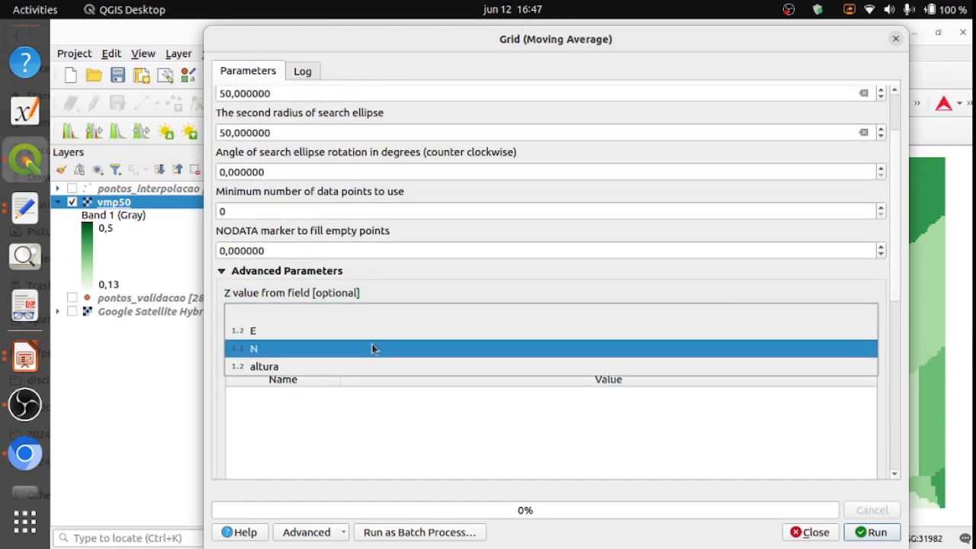
left_click(368, 363)
Save the interpolated output as med_simples_r50 in the interpolacao folder and run the moving average
scroll(897, 282, "down", 10)
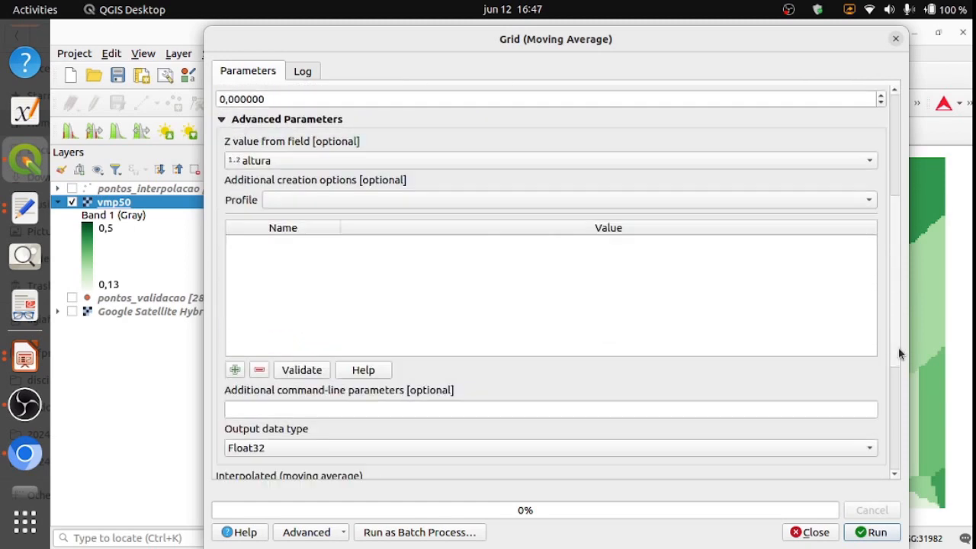
left_click(881, 313)
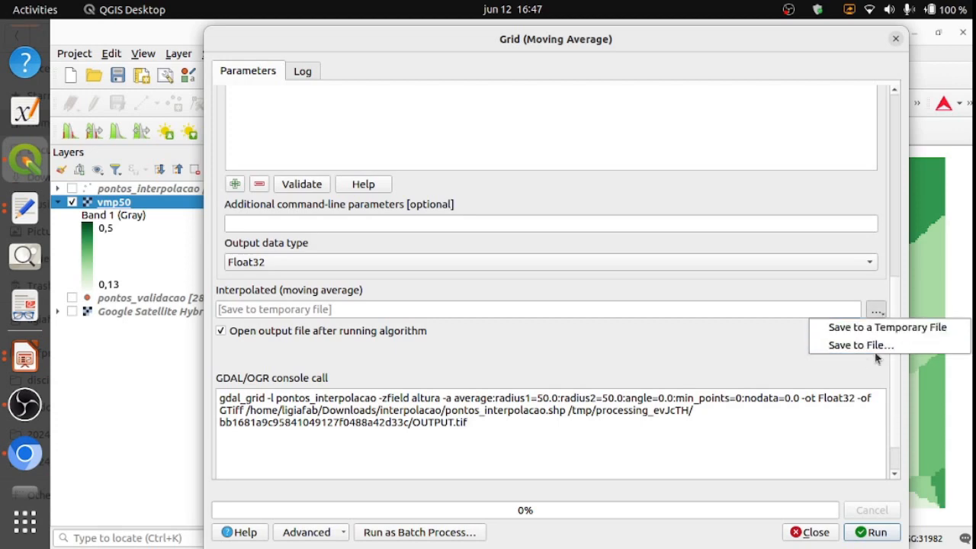
left_click(883, 347)
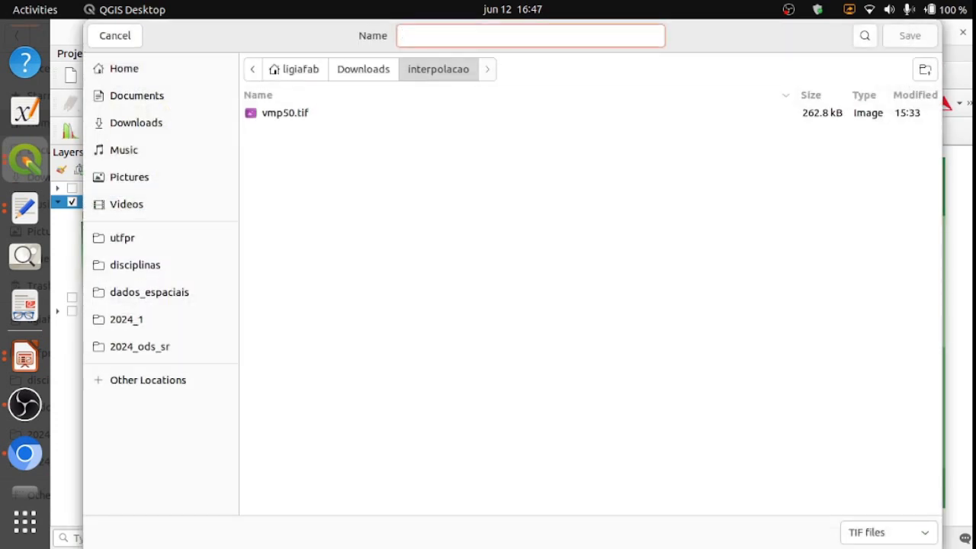
type("med_simples_r50")
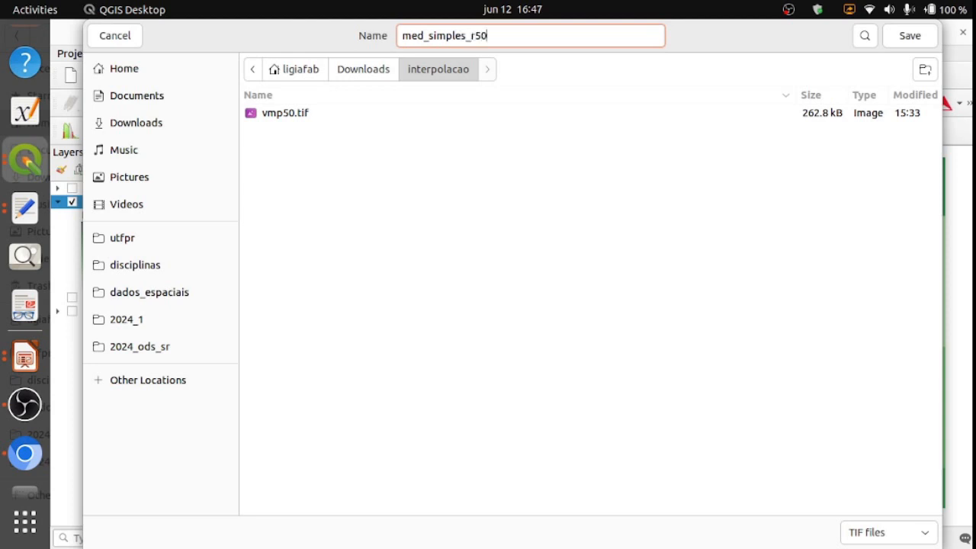
key("Return")
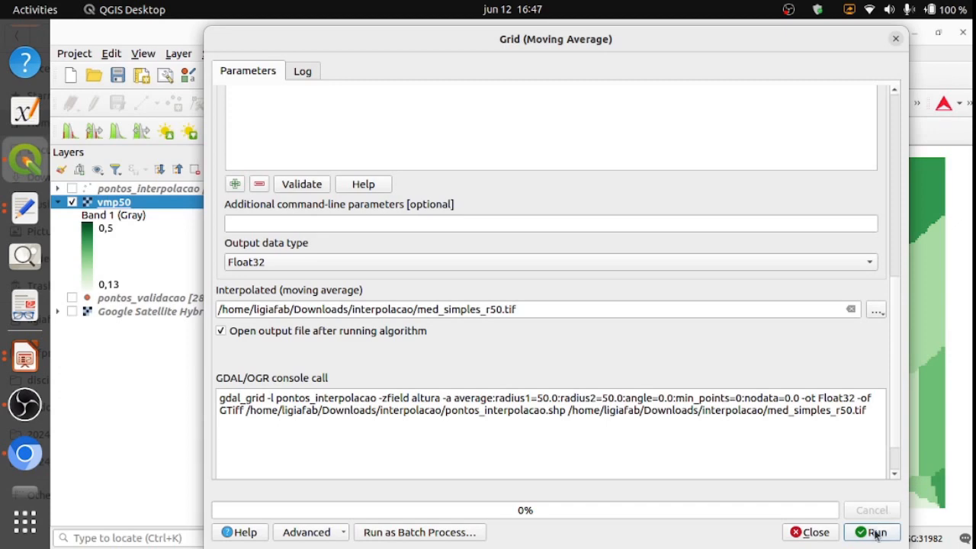
left_click(876, 533)
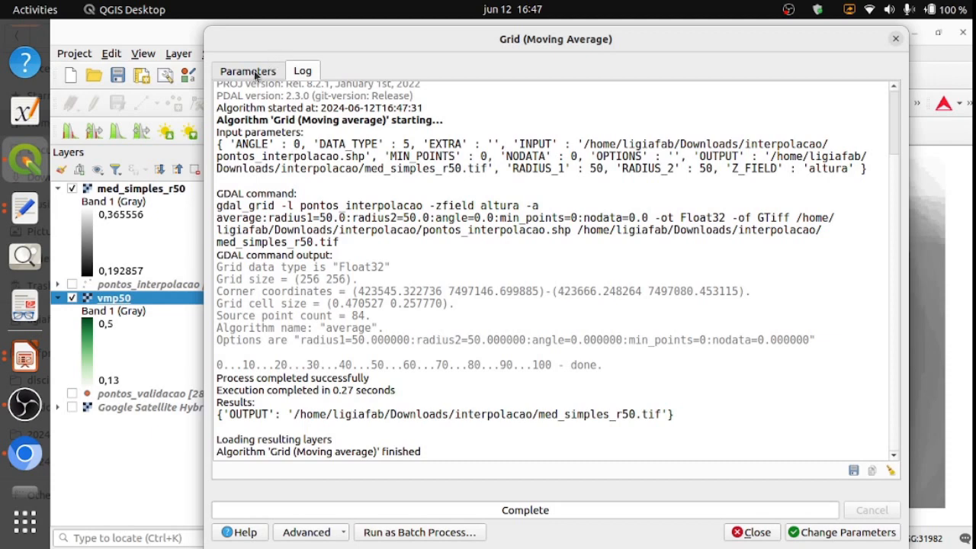
Return to the moving average parameters and set the first and second search ellipse radii to 20
left_click(256, 73)
scroll(869, 229, "up", 10)
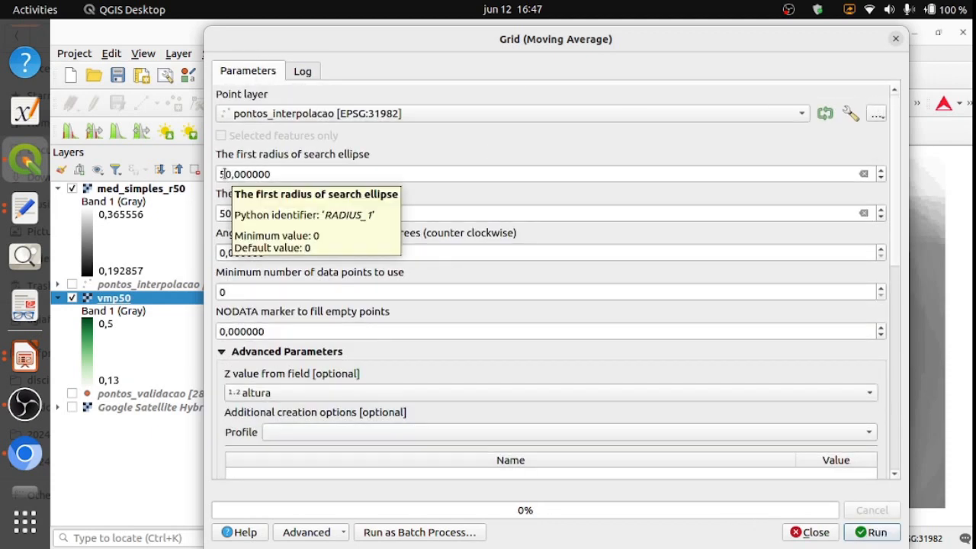
left_click(225, 174)
key("BackSpace")
type("2")
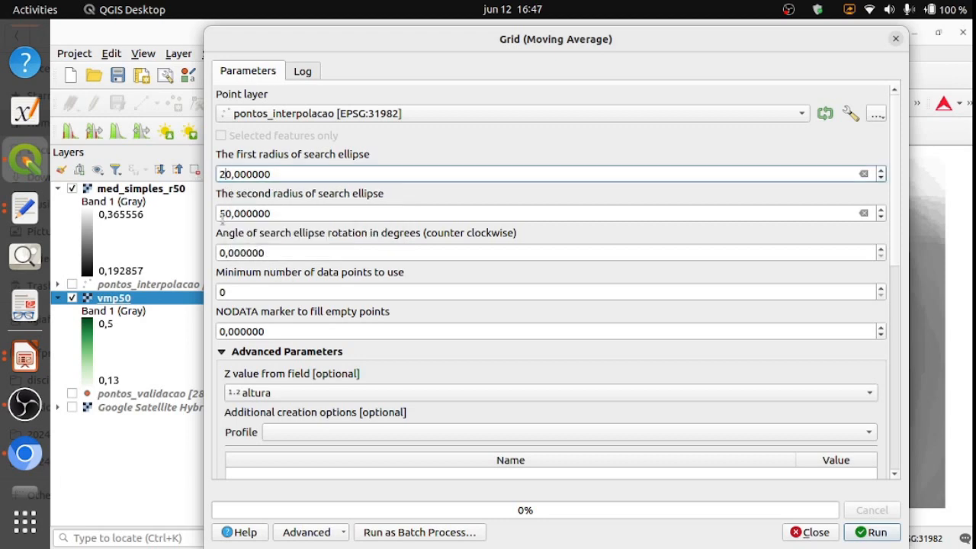
left_click(222, 215)
key("BackSpace")
type("2")
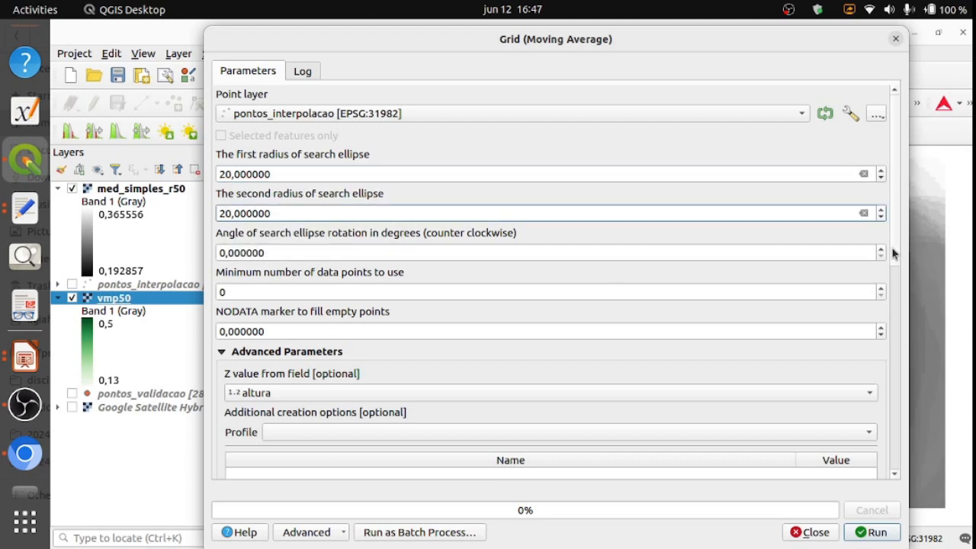
Rename the output file as med_simples_r20.tif, run the moving average and close the tool
scroll(897, 268, "down", 1)
scroll(897, 268, "down", 8)
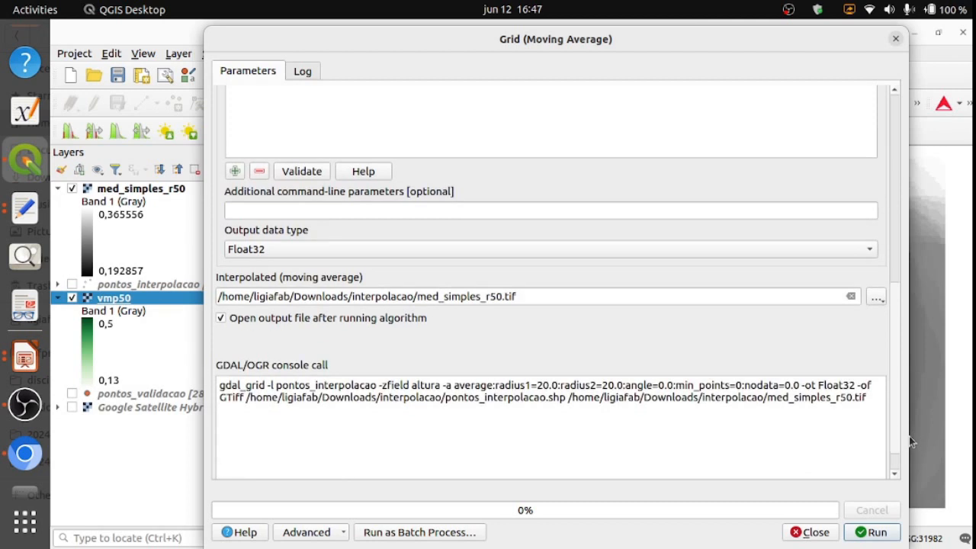
left_click(497, 296)
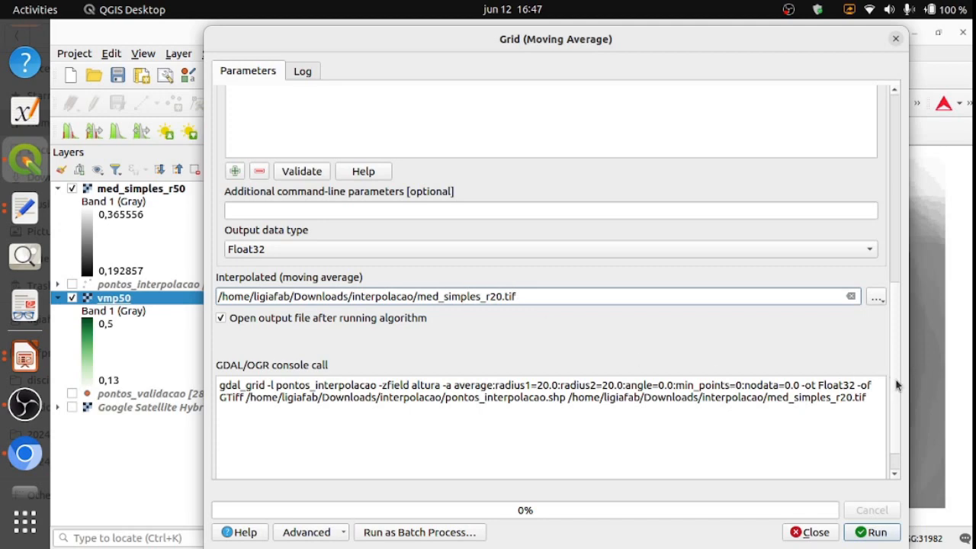
left_click_drag(896, 381, 894, 203)
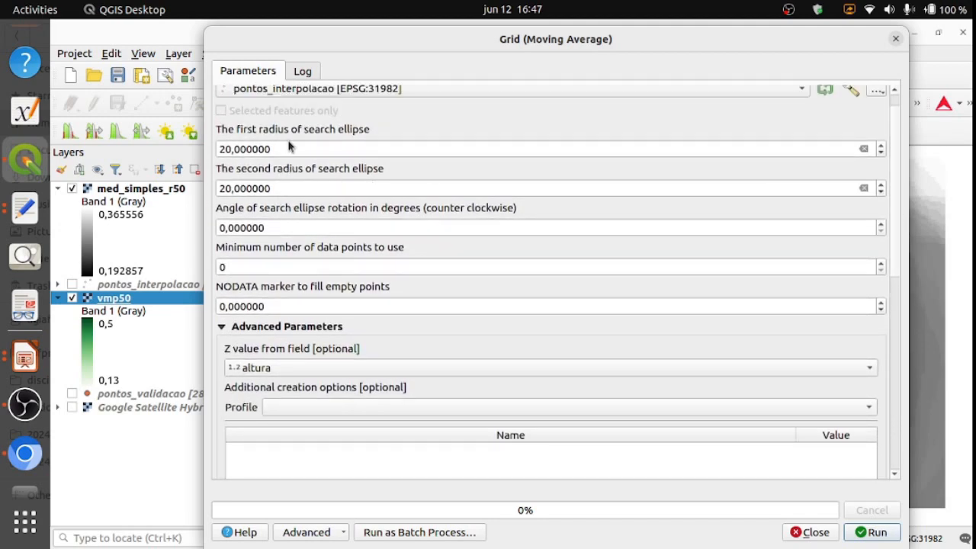
left_click(884, 533)
left_click(809, 532)
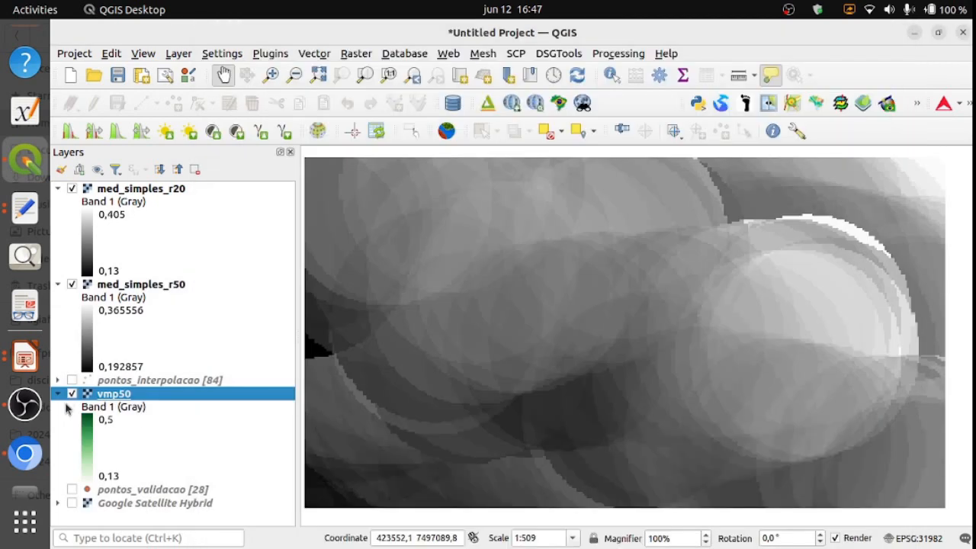
Collapse the layer legends and compare the moving average rasters, leaving only med_simples_r20 displayed
left_click(178, 169)
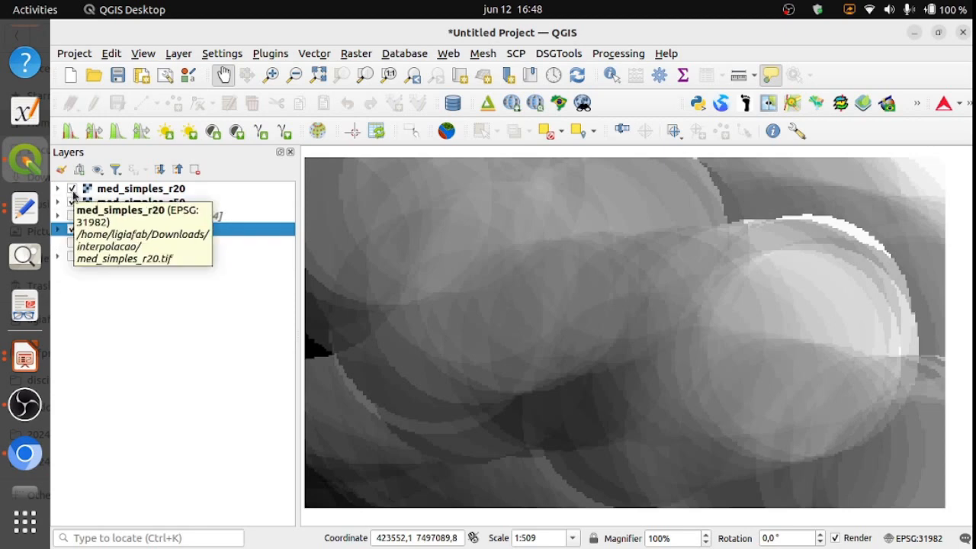
left_click(72, 189)
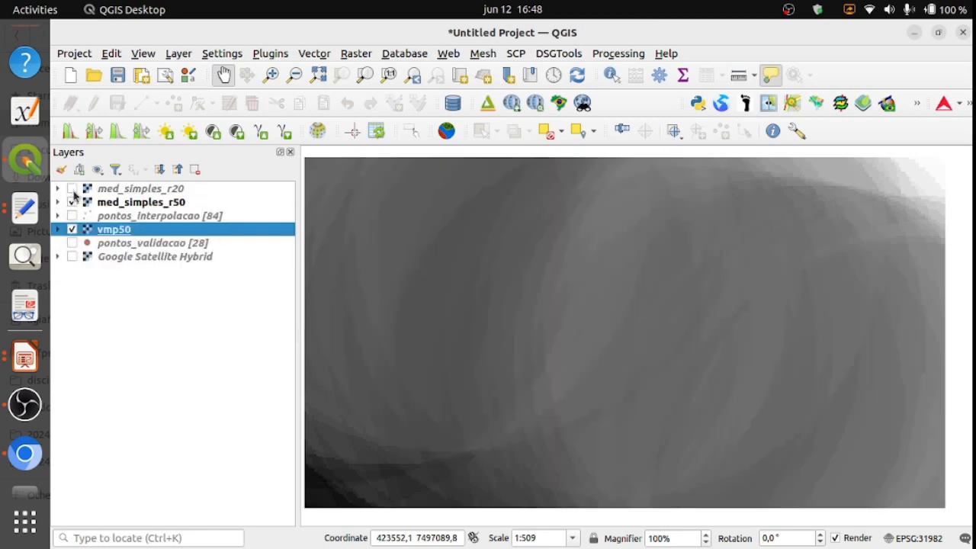
left_click(177, 203)
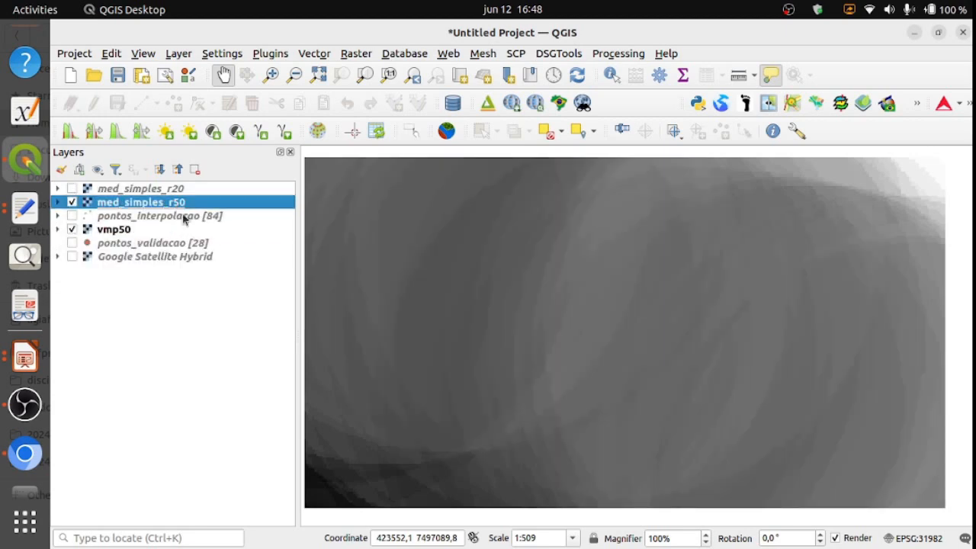
left_click(72, 190)
left_click(72, 202)
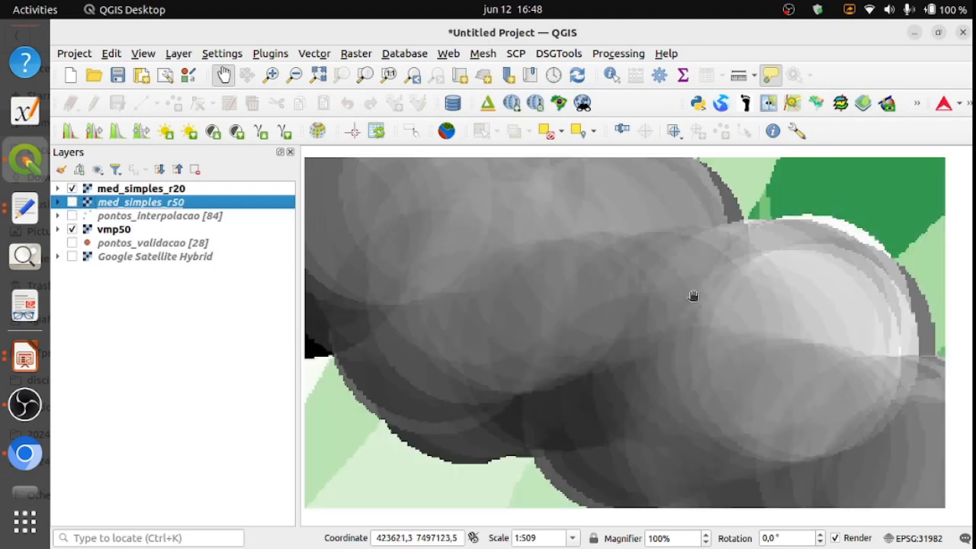
left_click(71, 229)
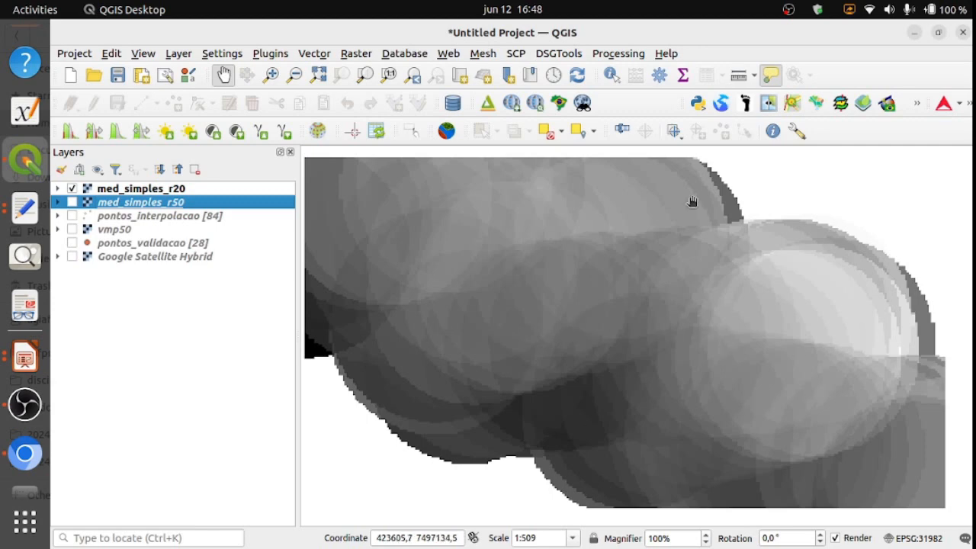
Move pontos_interpolacao above all the rasters in the layer order and show its labelled points
left_click(104, 220)
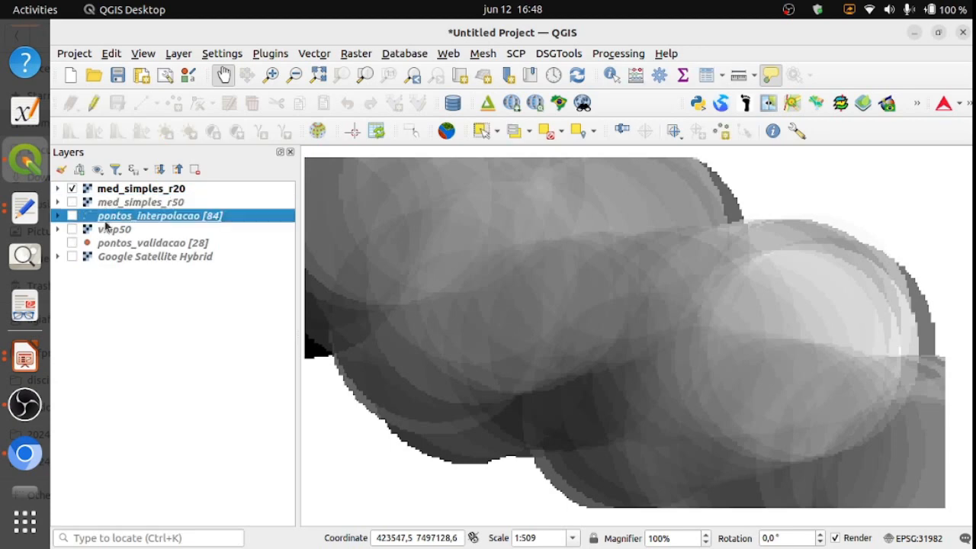
left_click_drag(117, 220, 80, 187)
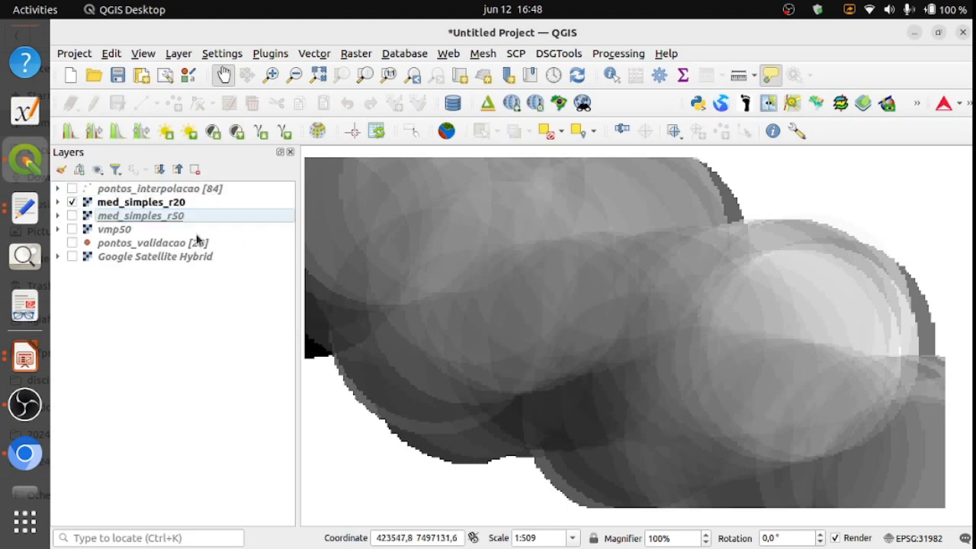
left_click(72, 190)
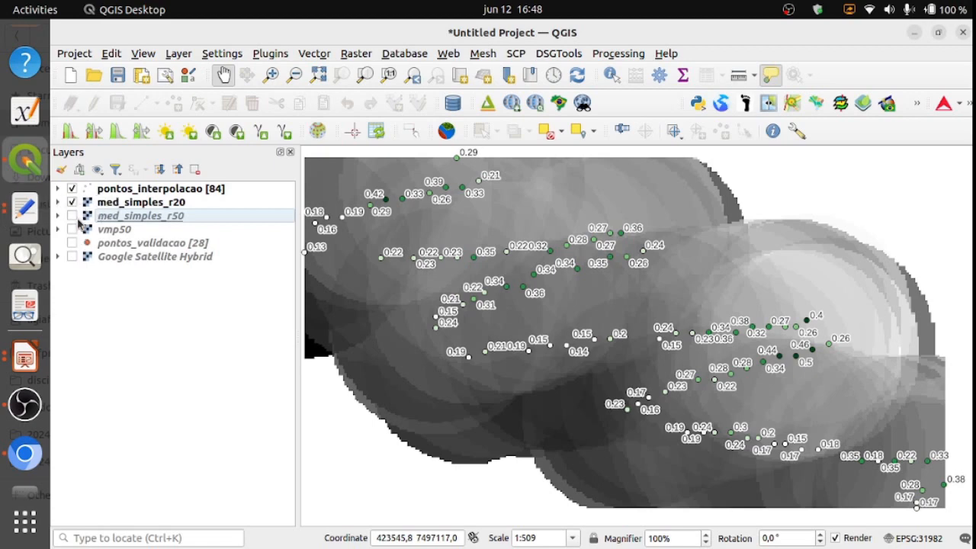
Compare med_simples_r20 and med_simples_r50 beneath the points, and hide both rasters
left_click(71, 216)
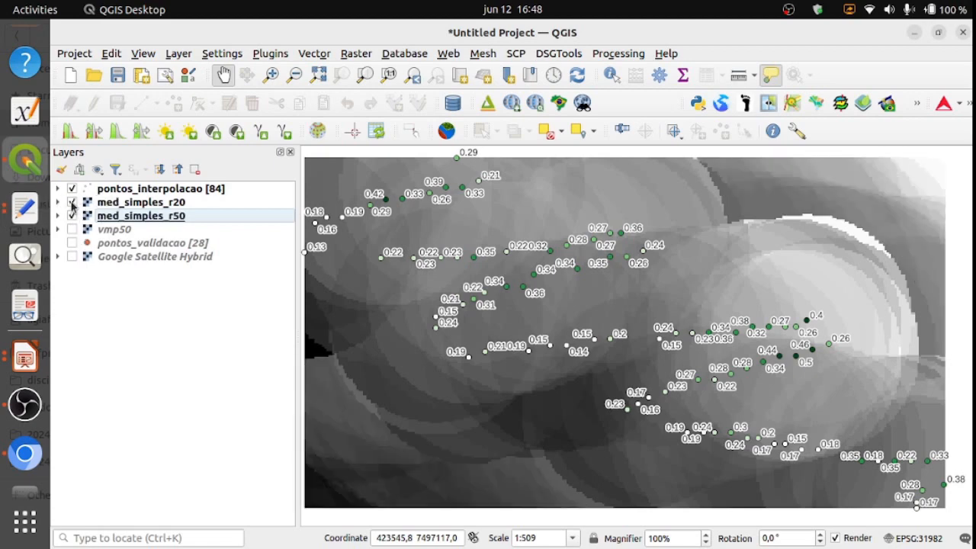
left_click(72, 202)
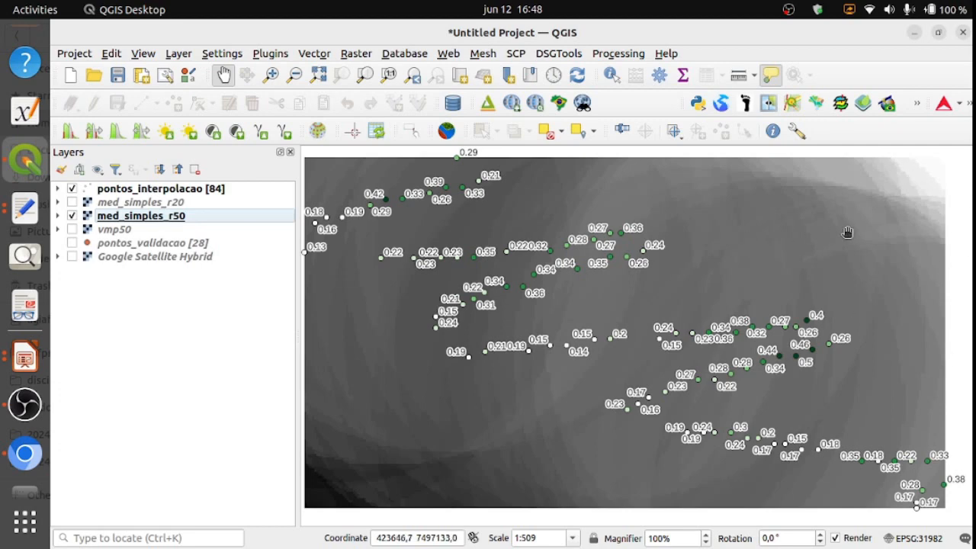
left_click(71, 217)
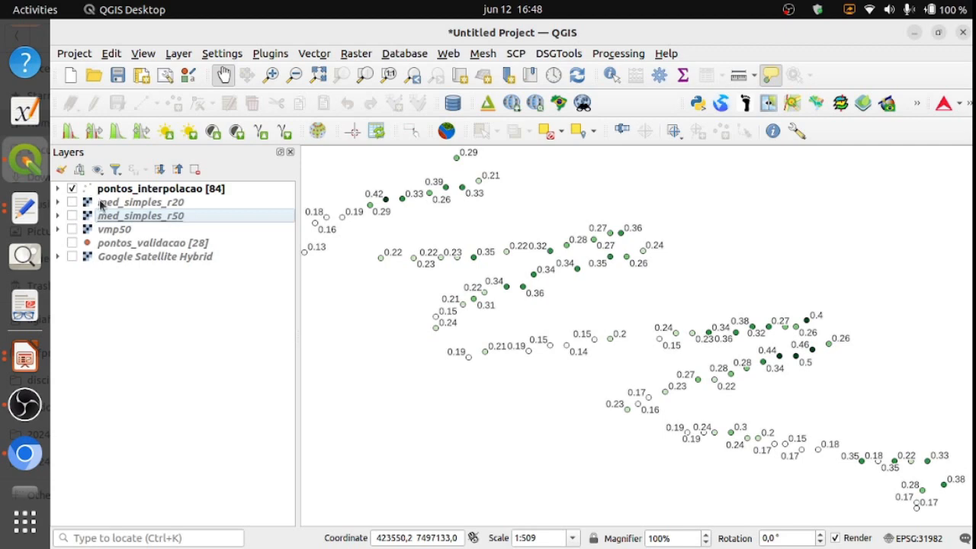
Change the render type of med_simples_r20 to singleband pseudocolor and apply it
left_click(101, 203)
double_click(102, 203)
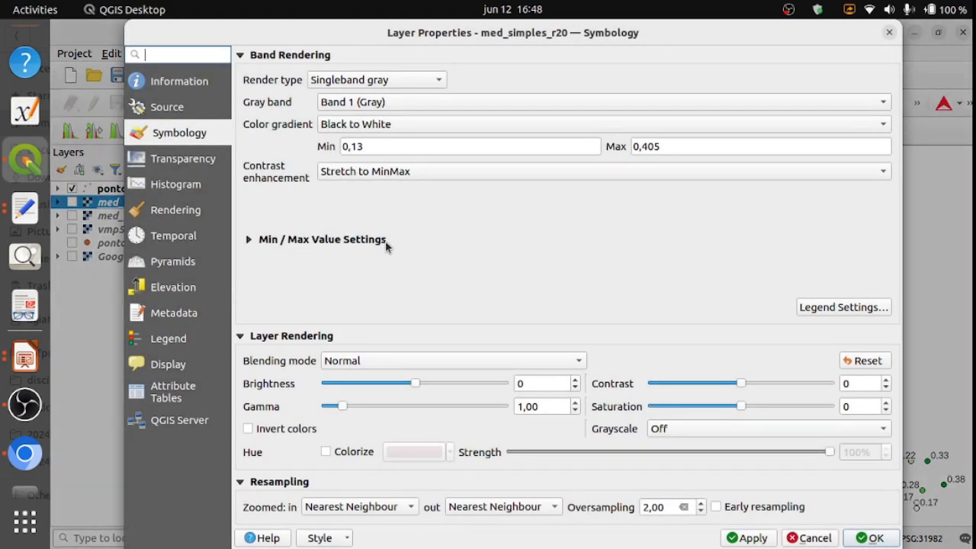
left_click(357, 81)
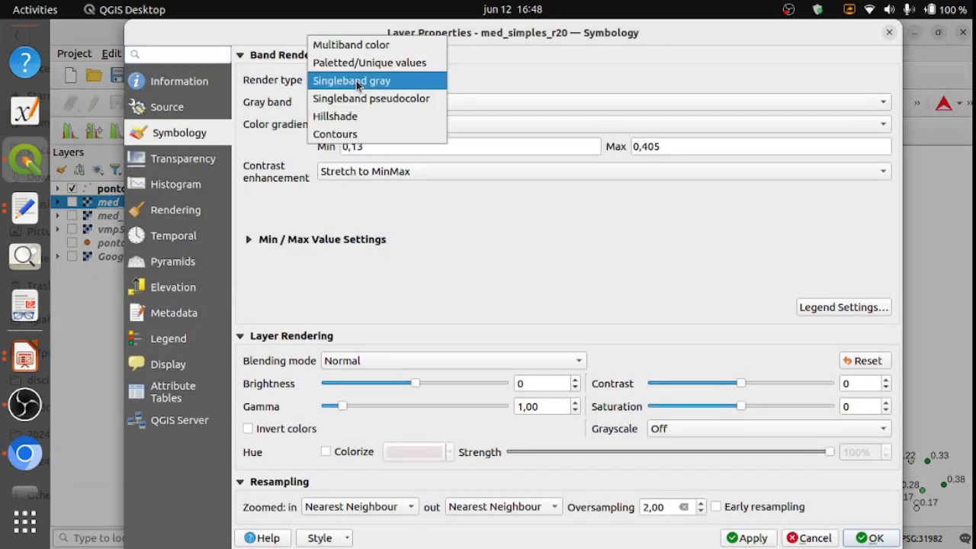
left_click(367, 100)
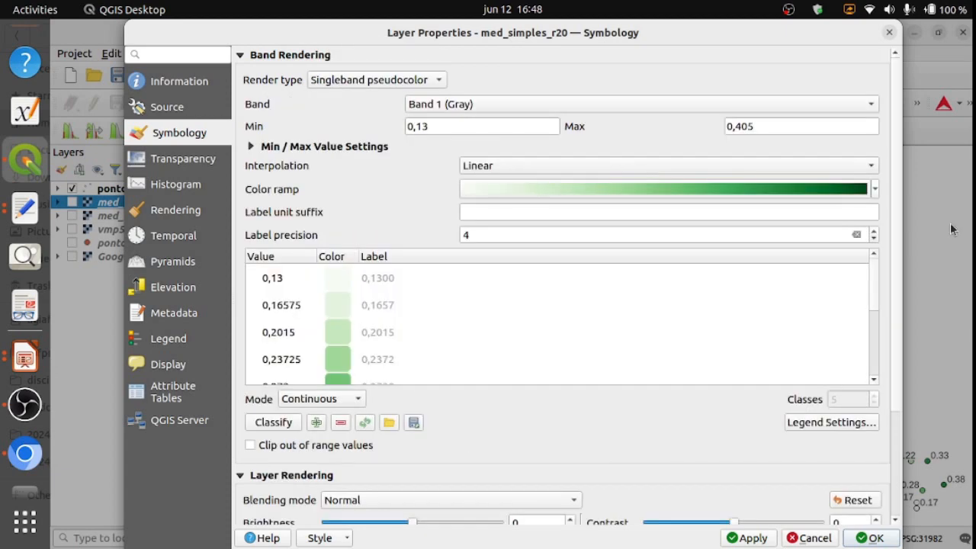
left_click(777, 542)
left_click(874, 538)
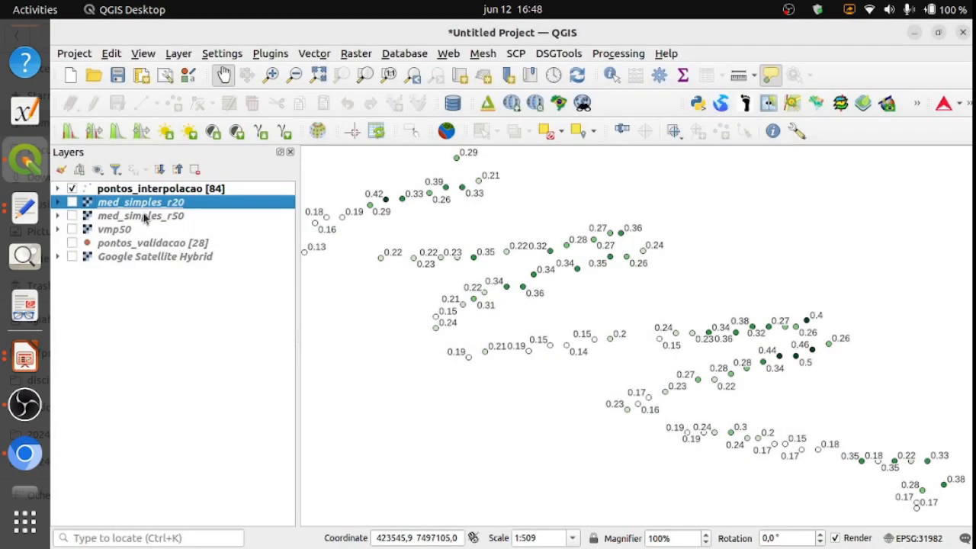
Show the med_simples_r20 raster and examine it with and without the pontos_interpolacao points
left_click(71, 202)
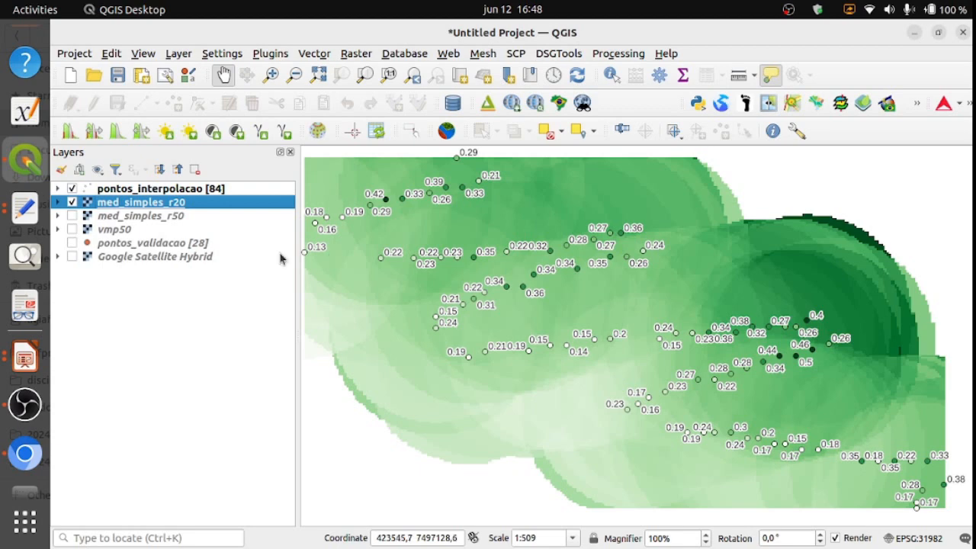
left_click(72, 189)
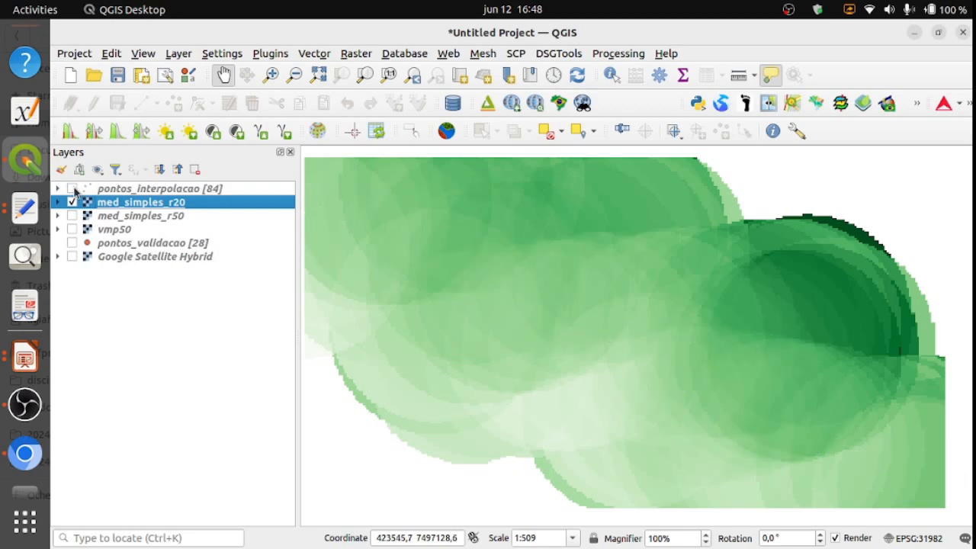
left_click(72, 189)
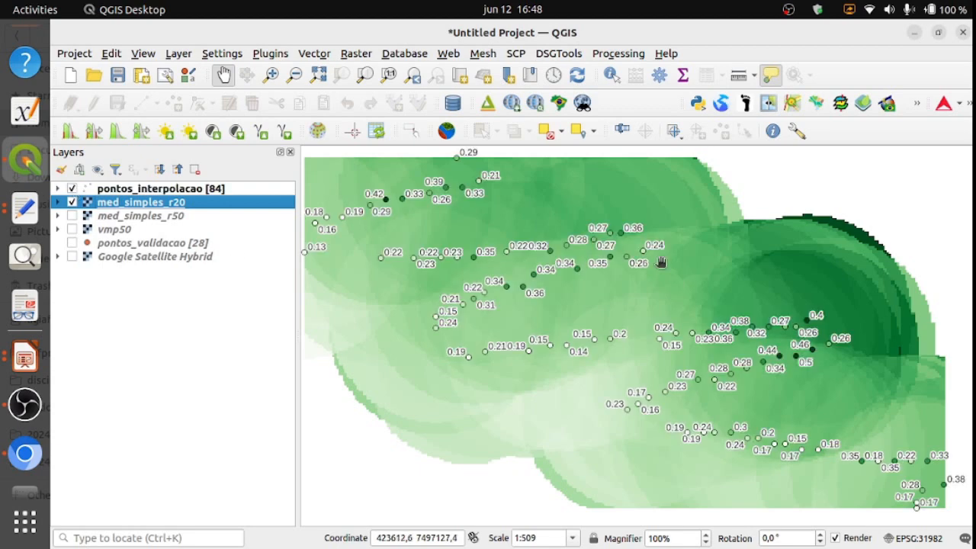
Show med_simples_r50 instead of med_simples_r20 and change its render type to singleband pseudocolor
left_click(72, 202)
left_click(71, 216)
double_click(118, 216)
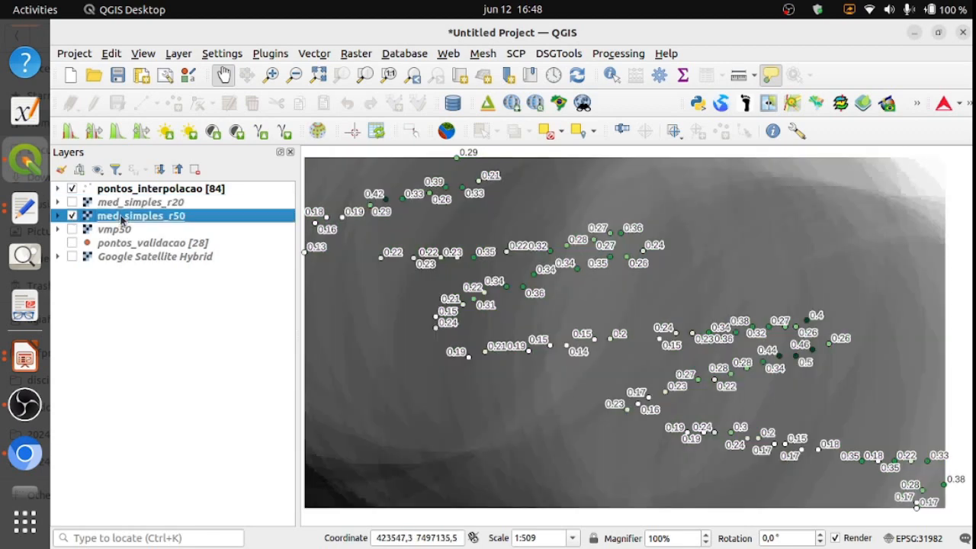
left_click(387, 81)
left_click(404, 99)
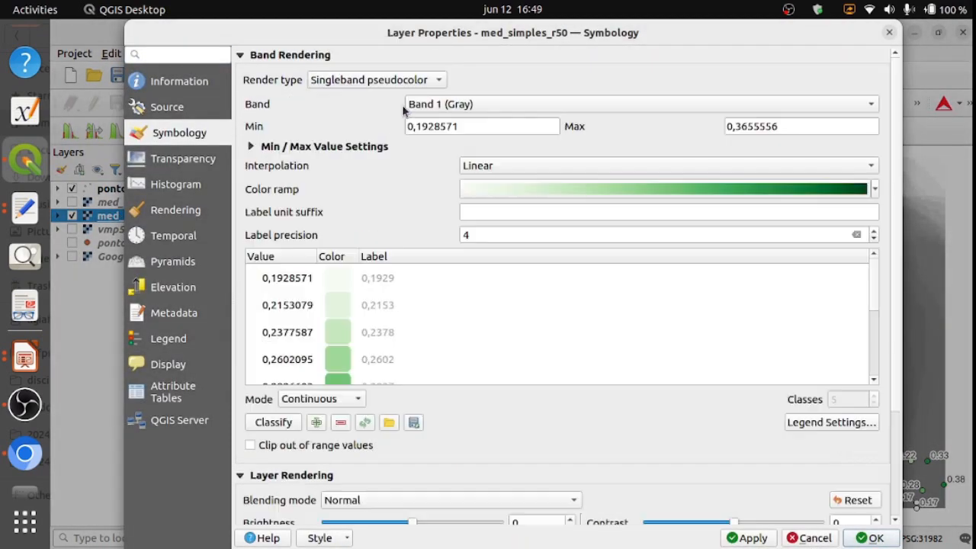
left_click(747, 537)
left_click(870, 538)
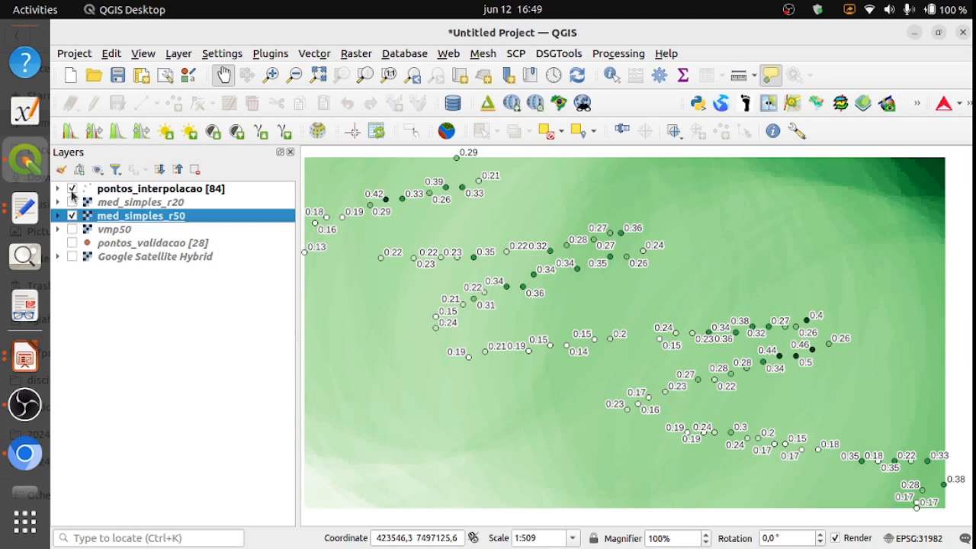
Examine med_simples_r50 without the points, compare the legend ranges of med_simples_r50, med_simples_r20 and vmp50, and collapse all legends
left_click(72, 189)
left_click(72, 189)
left_click(58, 216)
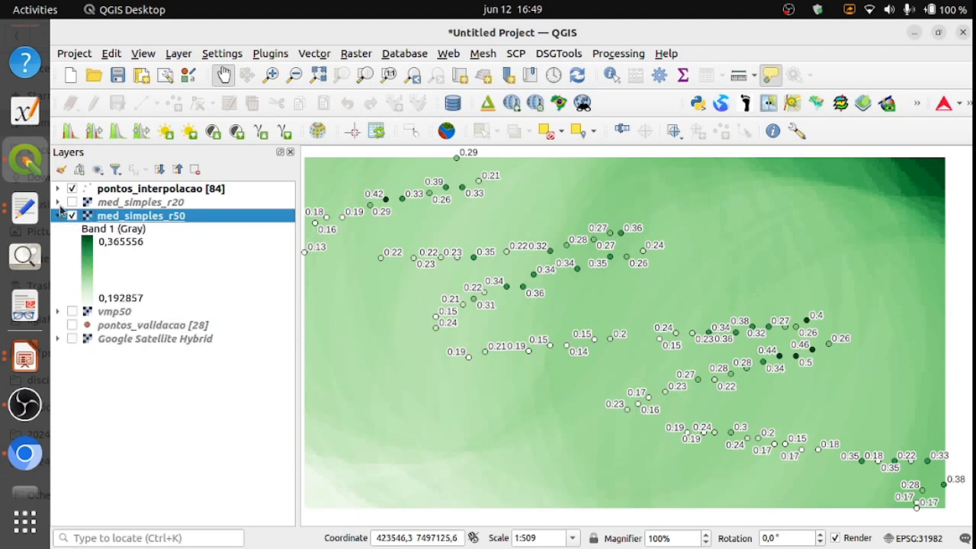
left_click(58, 202)
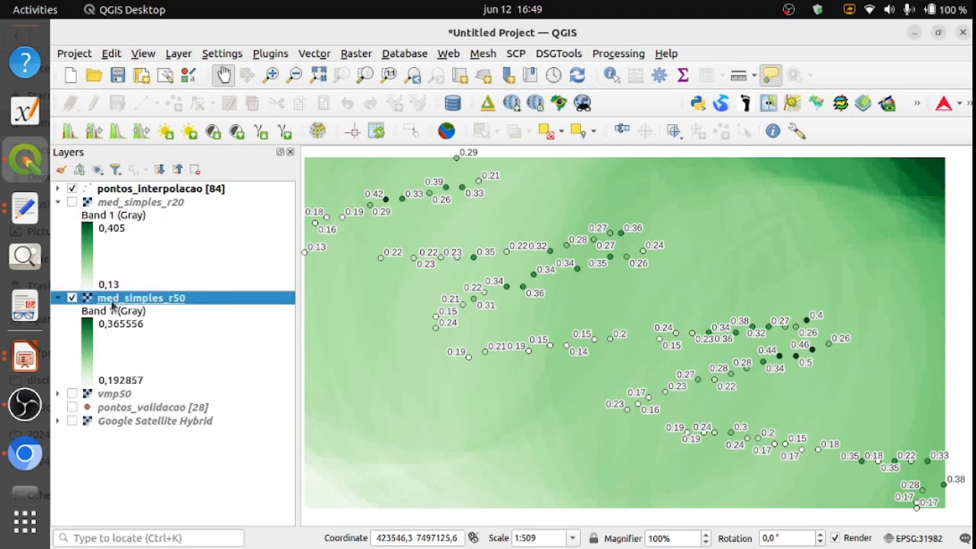
left_click(58, 394)
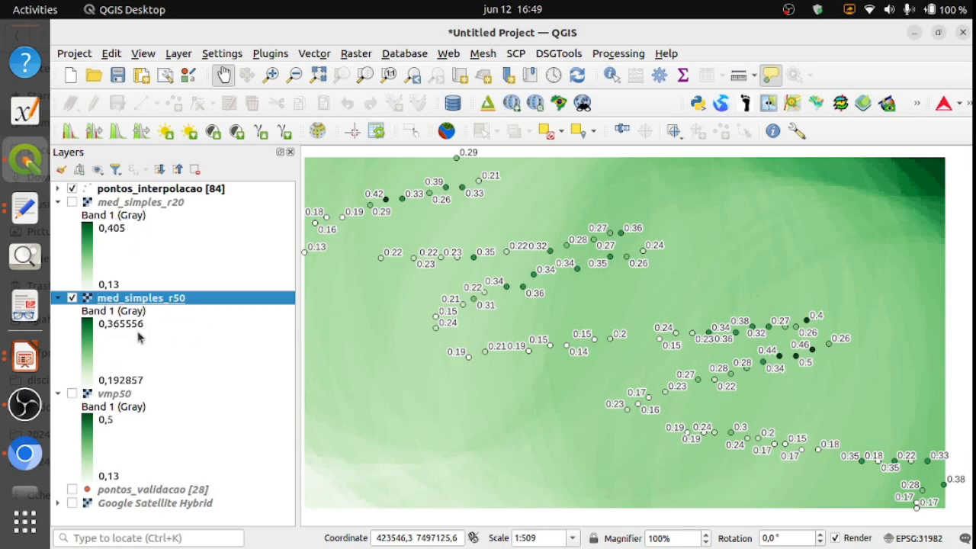
left_click(177, 169)
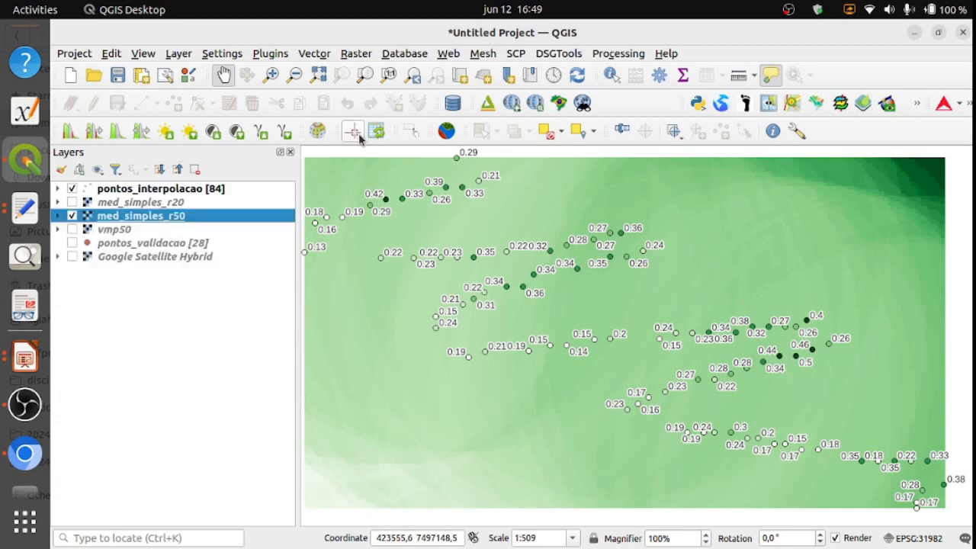
Set up a Grid (Inverse Distance to a Power) interpolation with pontos_interpolacao as the point layer and check its weighting power
left_click(359, 54)
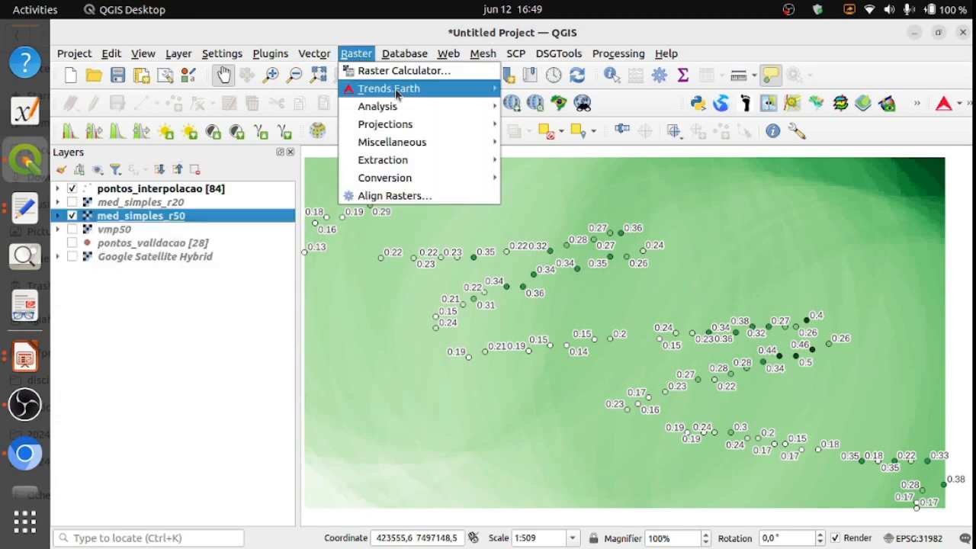
mouse_move(403, 111)
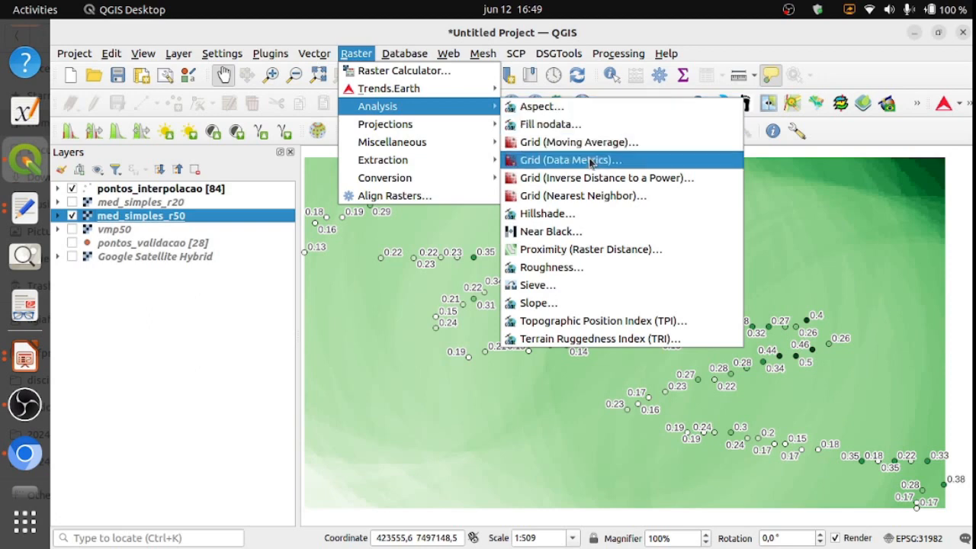
left_click(595, 180)
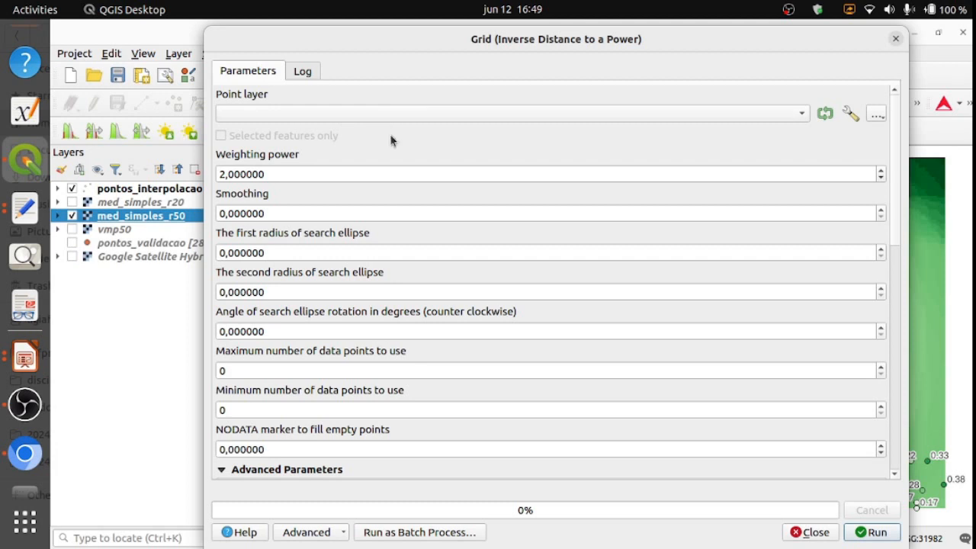
left_click(330, 114)
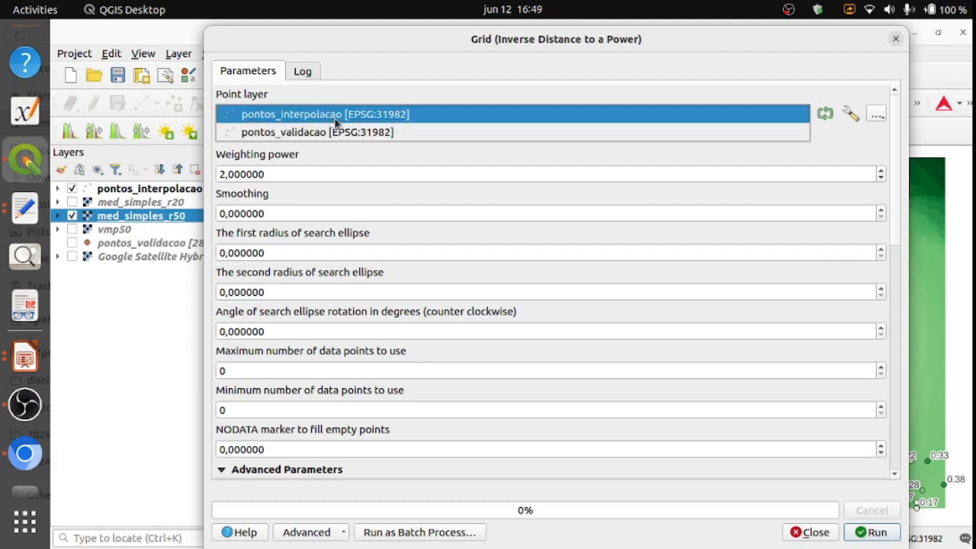
left_click(330, 115)
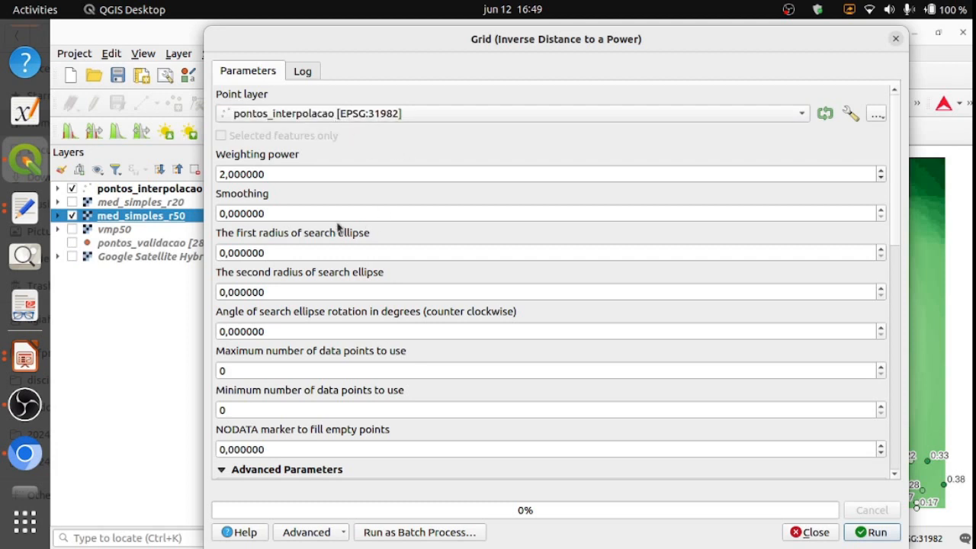
double_click(270, 174)
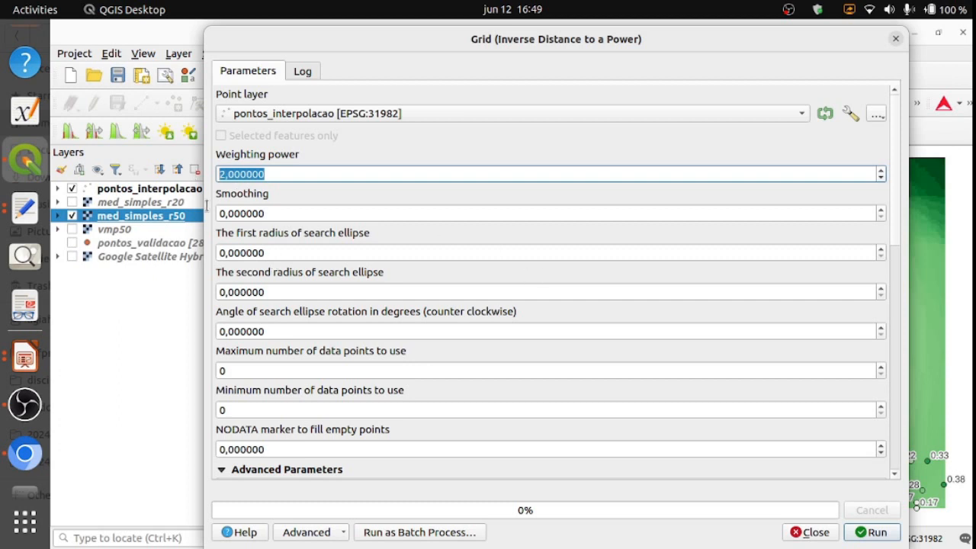
left_click(226, 174)
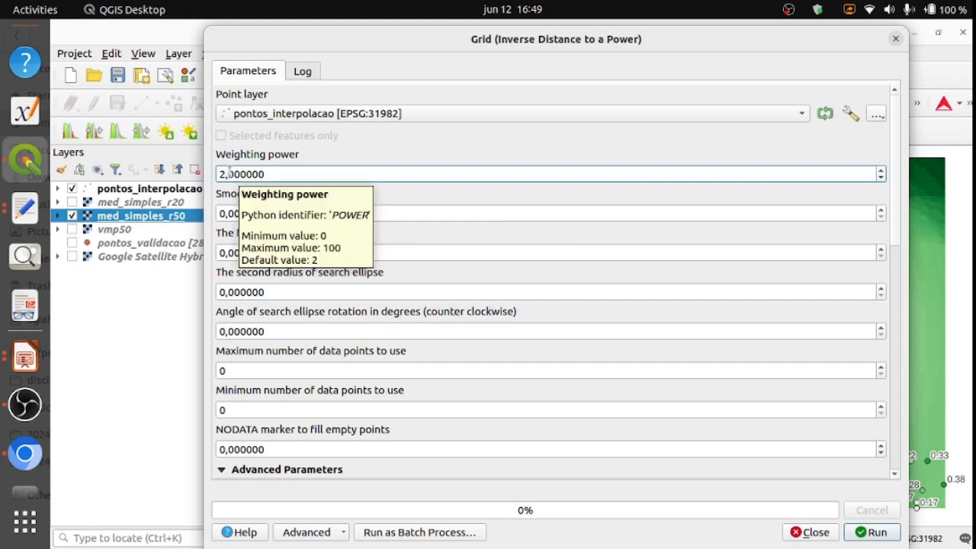
Set the first and second search ellipse radii to 50 and use altura as the Z value field
left_click(287, 257)
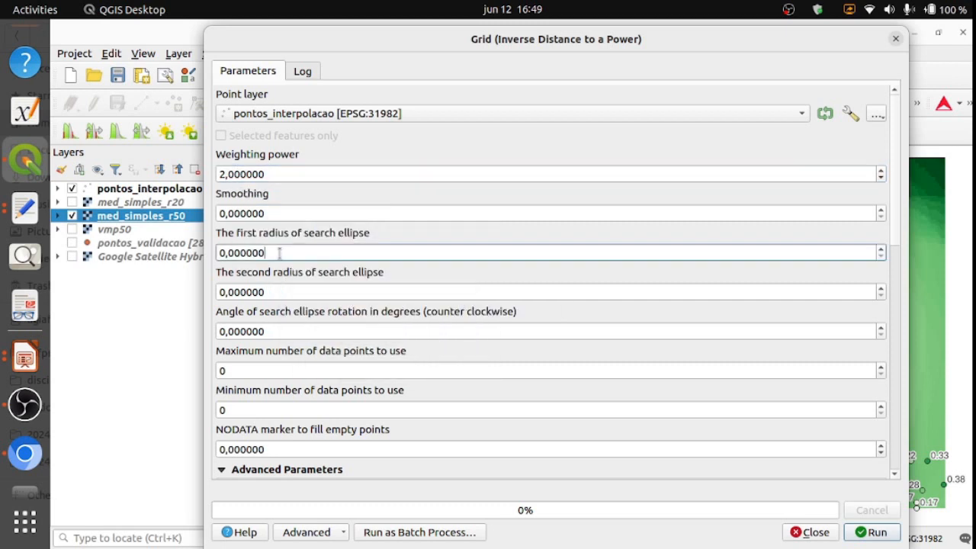
key("ctrl+a")
type("50")
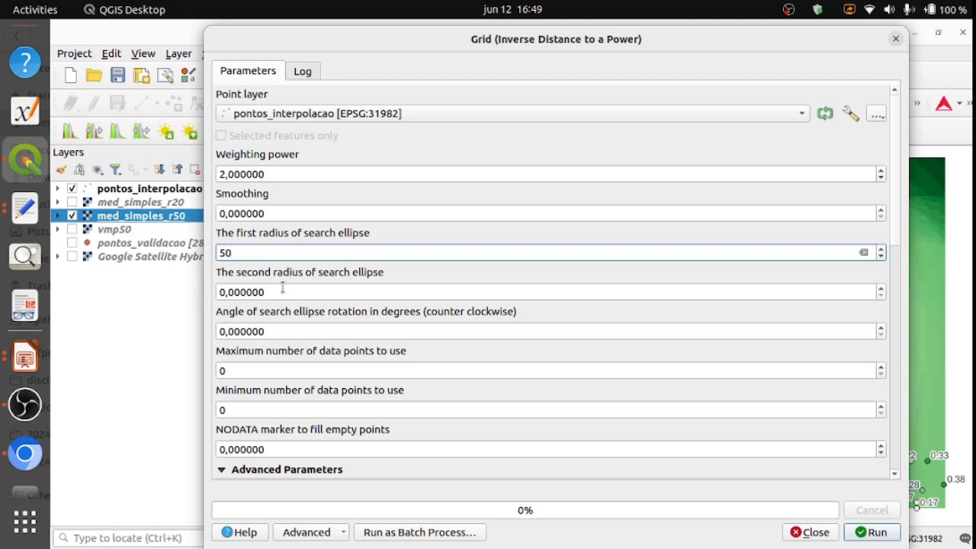
key("Tab")
type("50")
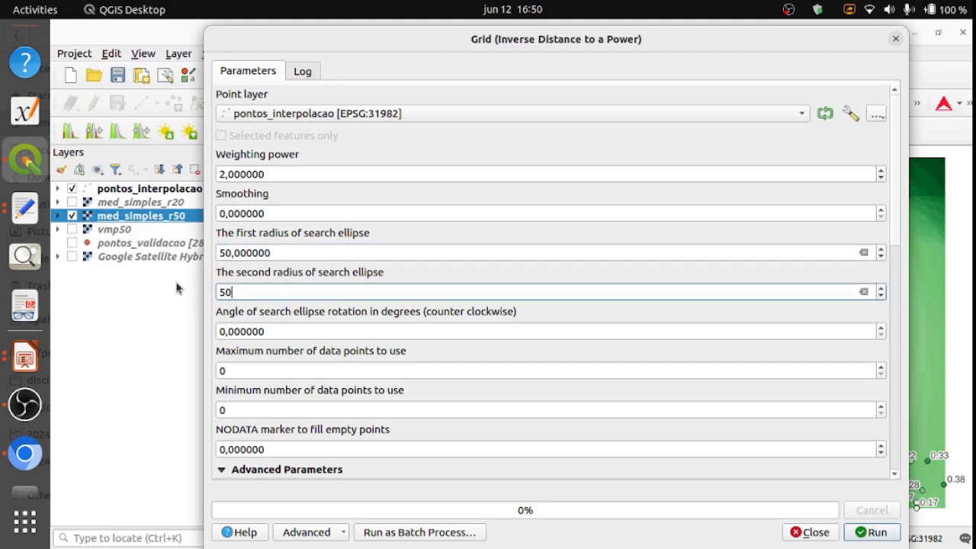
left_click_drag(893, 236, 896, 334)
left_click(366, 234)
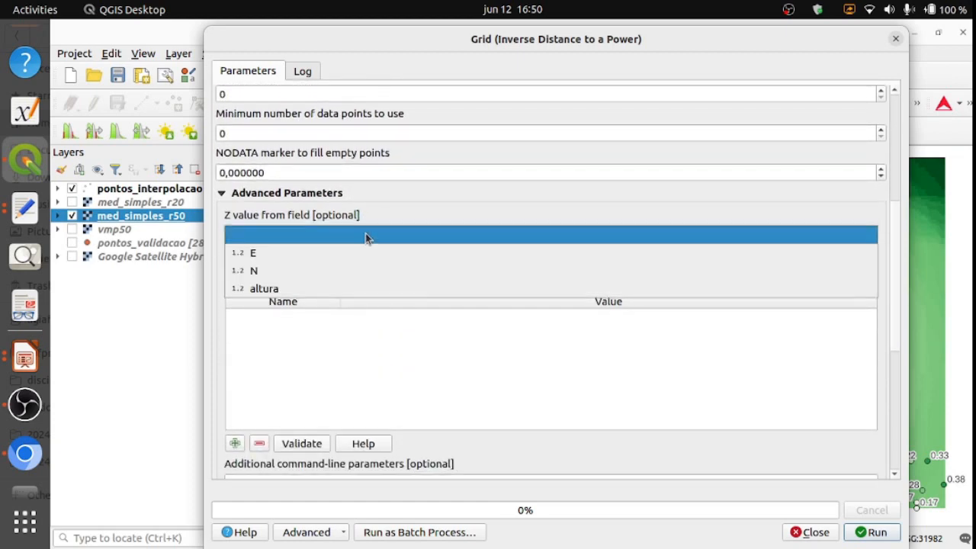
left_click(359, 286)
Save the interpolated output as idw_r50 in the interpolacao folder and run the inverse distance interpolation
left_click_drag(893, 322, 902, 449)
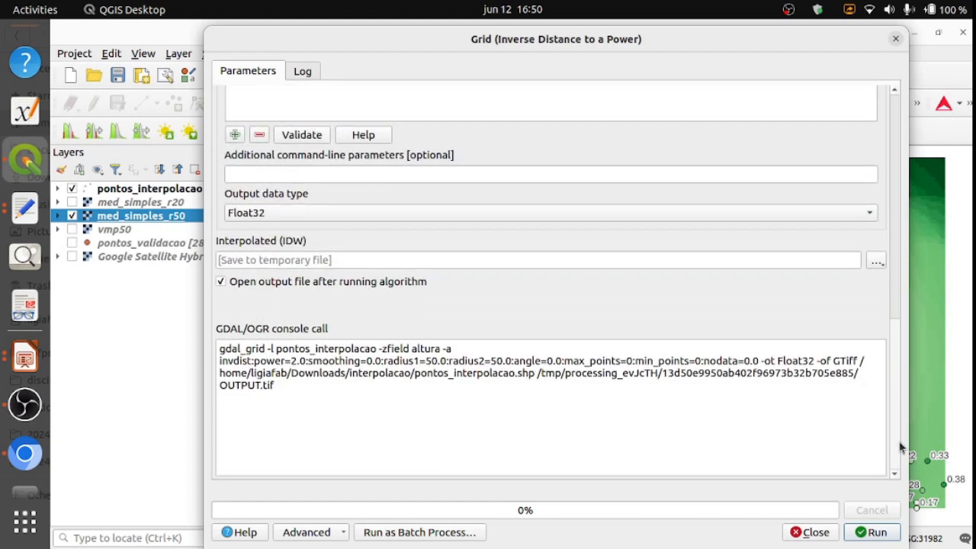
left_click(877, 263)
left_click(847, 296)
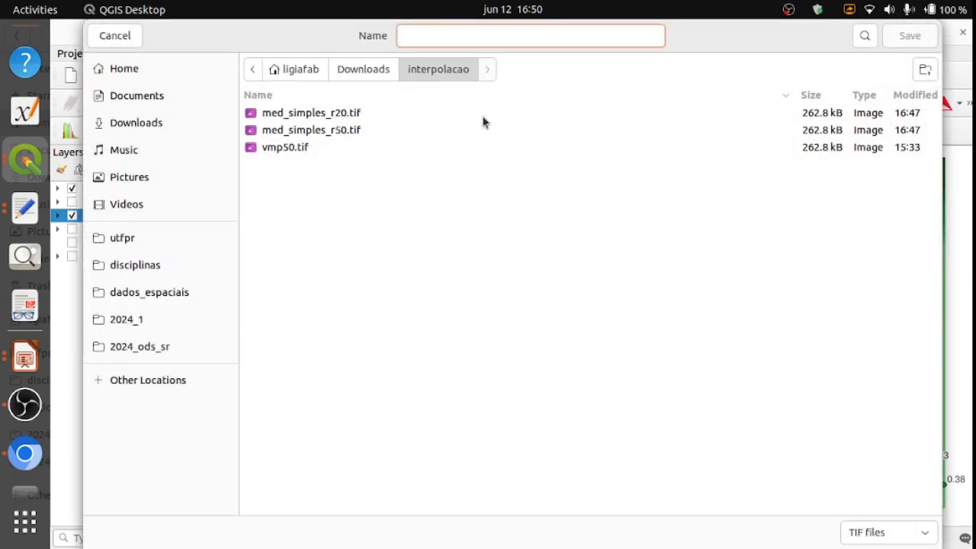
type("idw_r50")
key("Return")
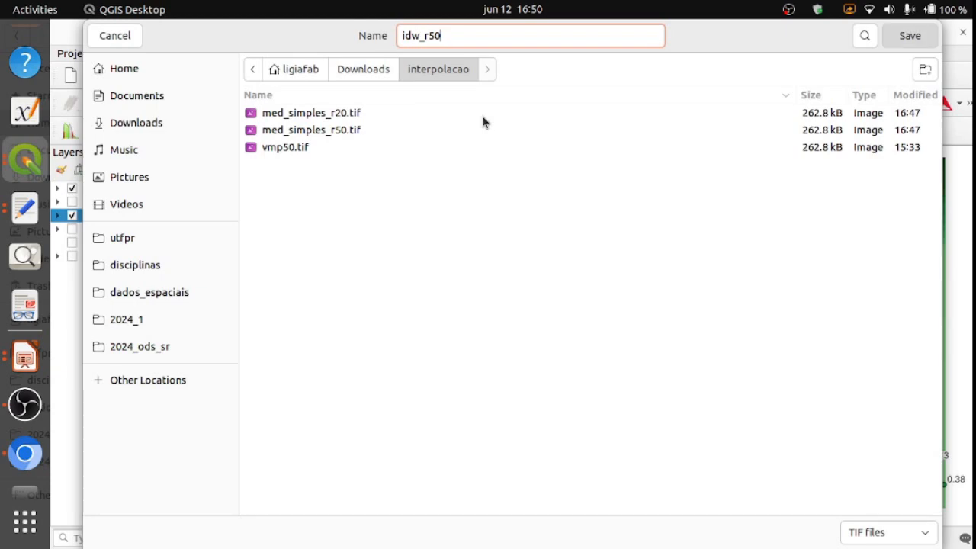
left_click(875, 533)
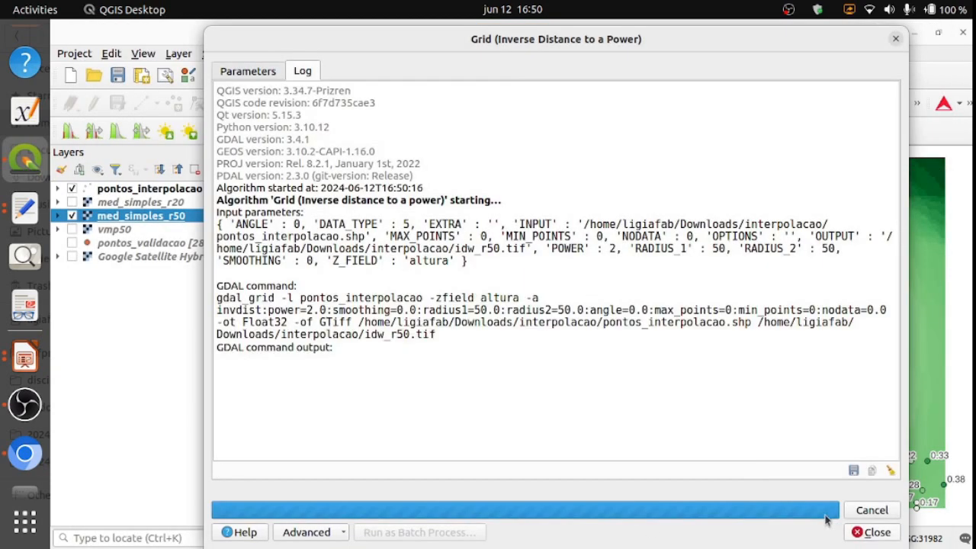
Return to the interpolation parameters and set both search ellipse radii to 20
left_click(273, 73)
scroll(886, 376, "up", 10)
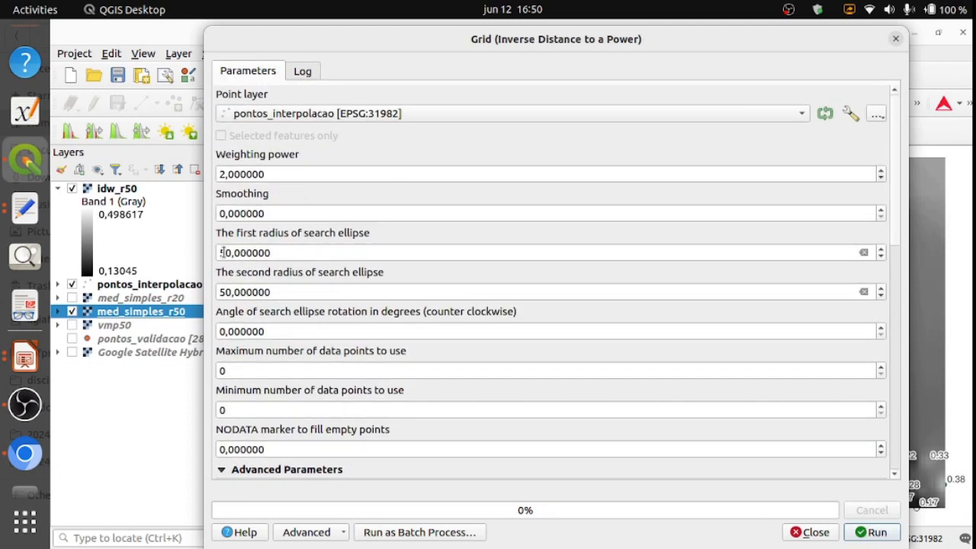
left_click_drag(222, 252, 205, 250)
type("2")
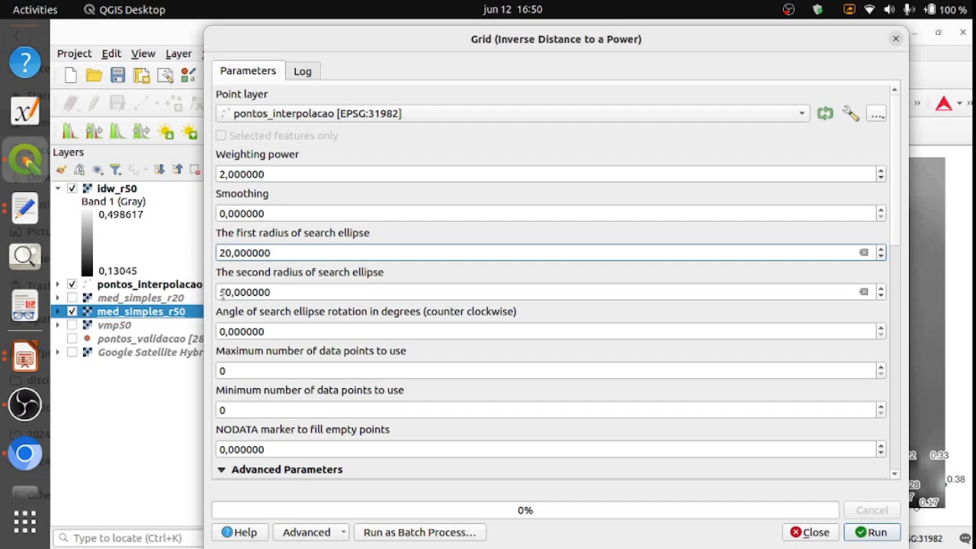
left_click(224, 293)
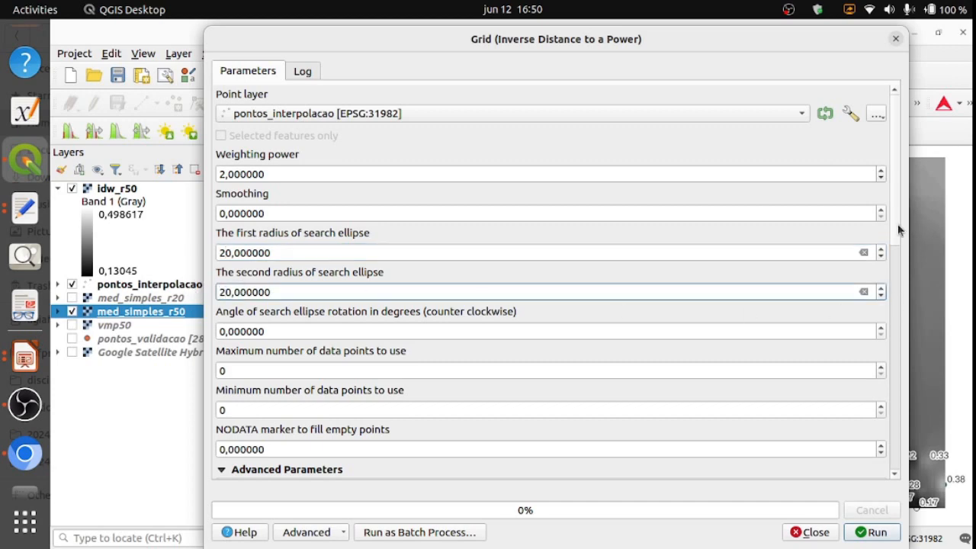
Rename the output file to idw_r20.tif, run the interpolation and close the tool
left_click_drag(897, 229, 893, 421)
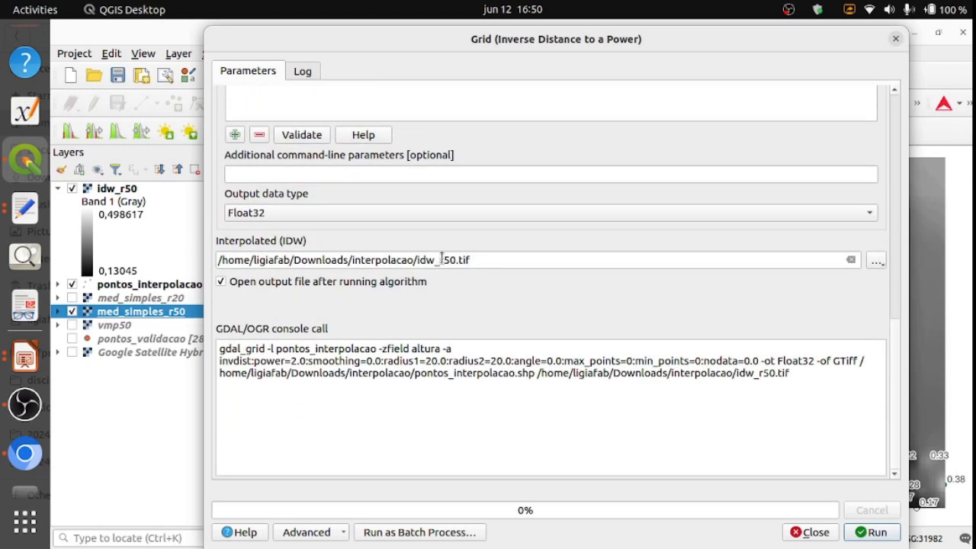
left_click(441, 260)
key("Delete")
type("2")
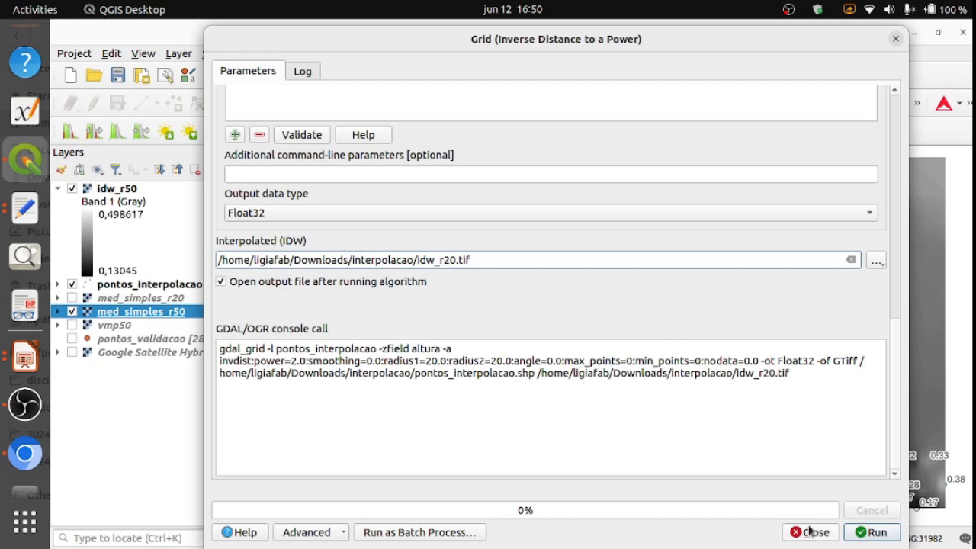
left_click(860, 536)
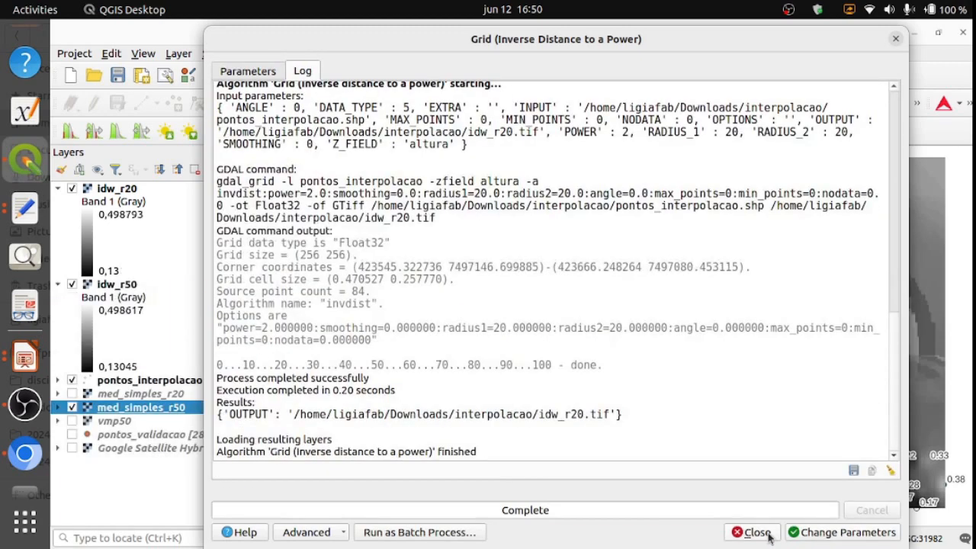
left_click(762, 532)
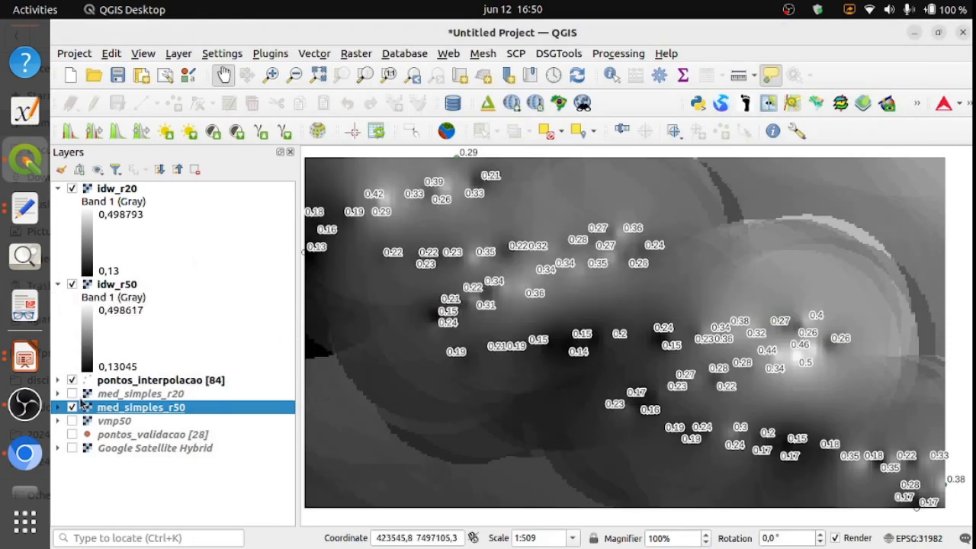
Move pontos_interpolacao above the IDW rasters in the layer order and collapse the idw_r50 and idw_r20 legends
left_click(71, 407)
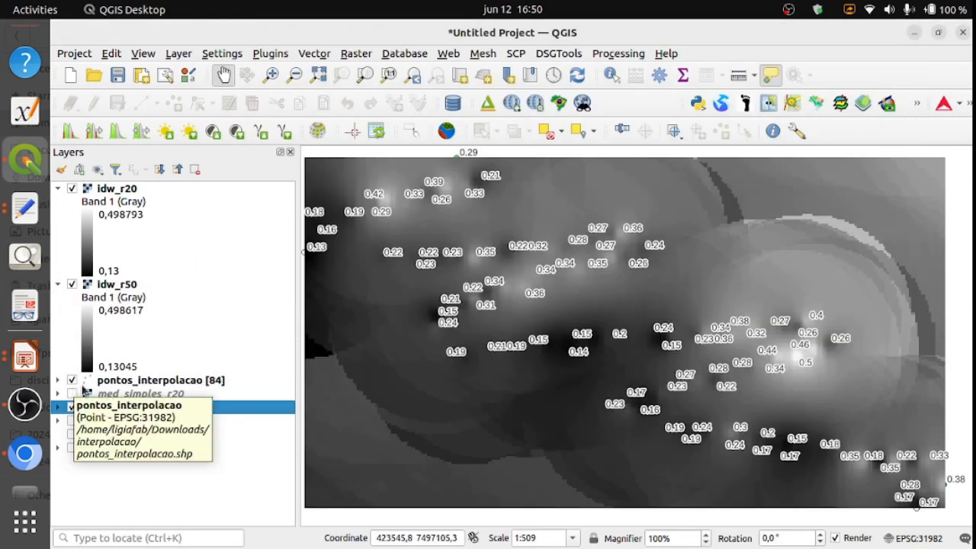
left_click_drag(111, 382, 122, 187)
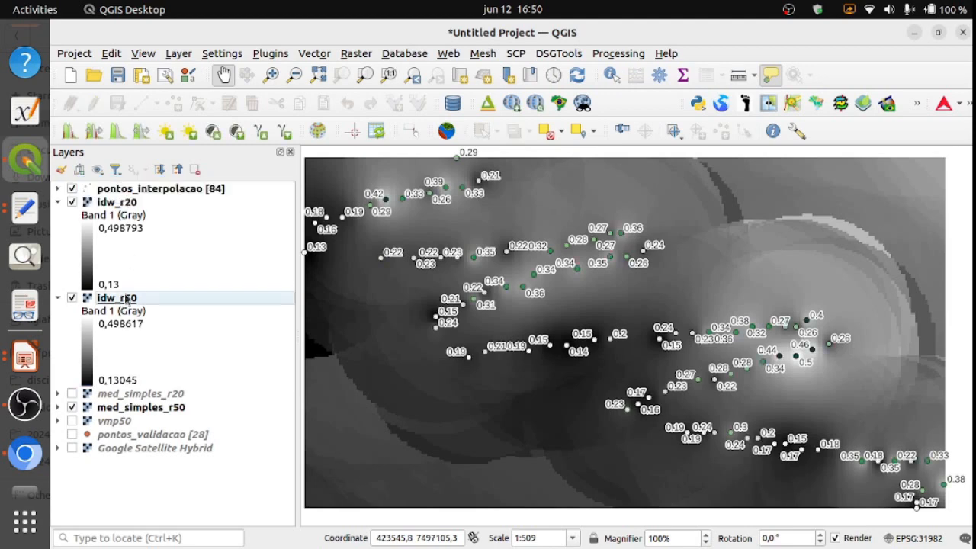
left_click(58, 297)
left_click(57, 205)
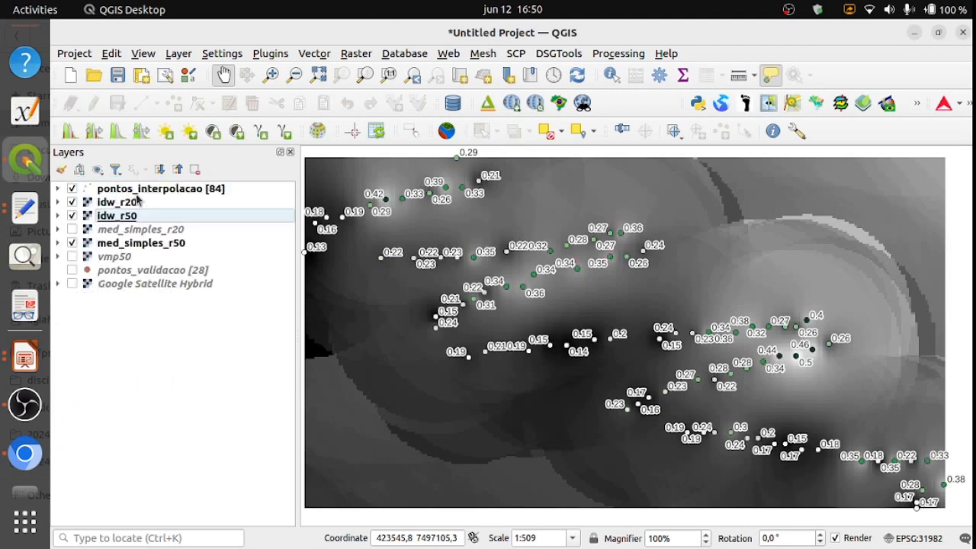
Change the render type of idw_r20 to singleband pseudocolor and apply it
double_click(133, 201)
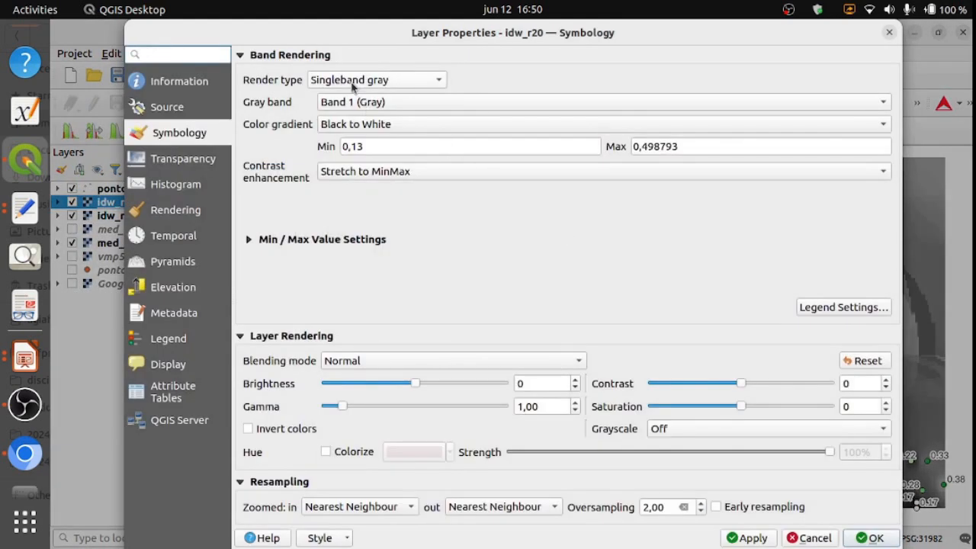
left_click(355, 86)
left_click(363, 96)
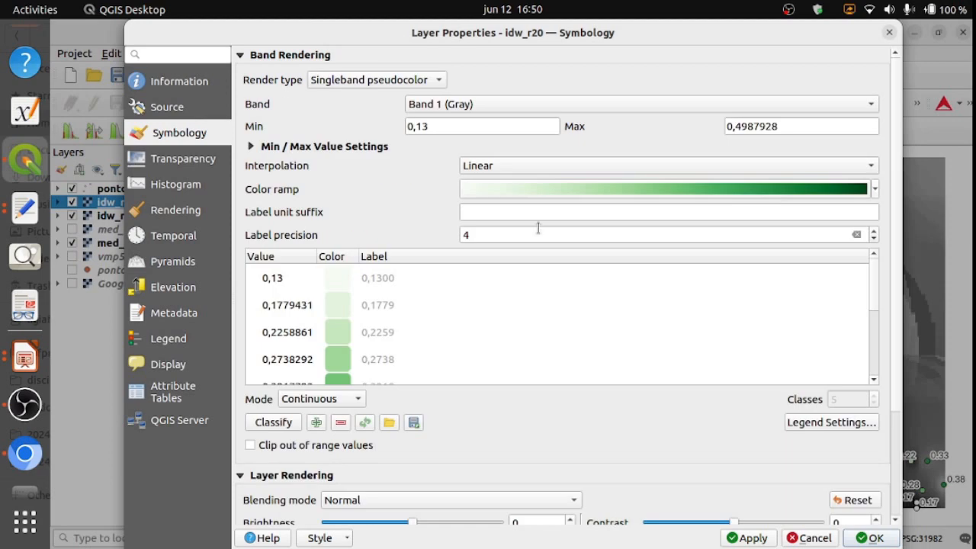
left_click(750, 539)
left_click(869, 538)
Change the render type of idw_r50 to singleband pseudocolor and apply it
left_click(114, 220)
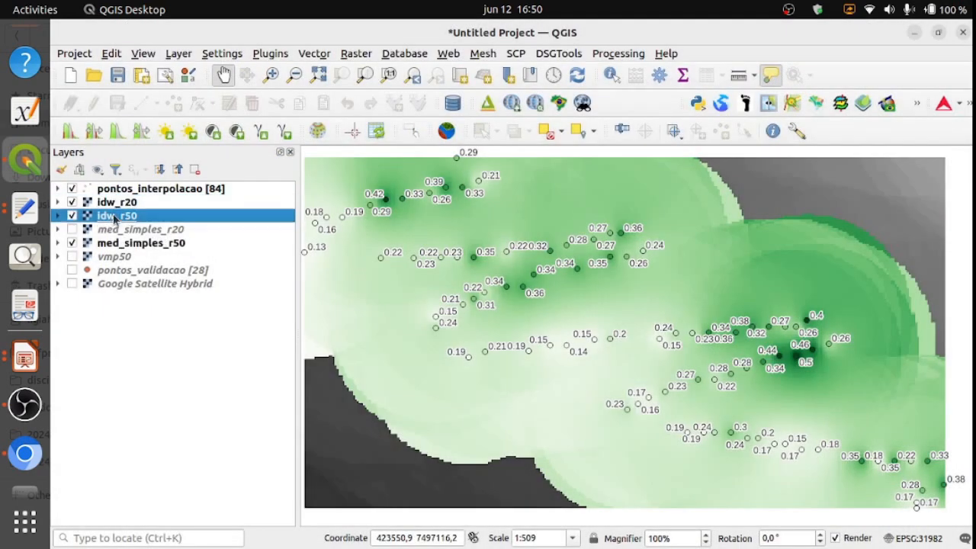
double_click(114, 218)
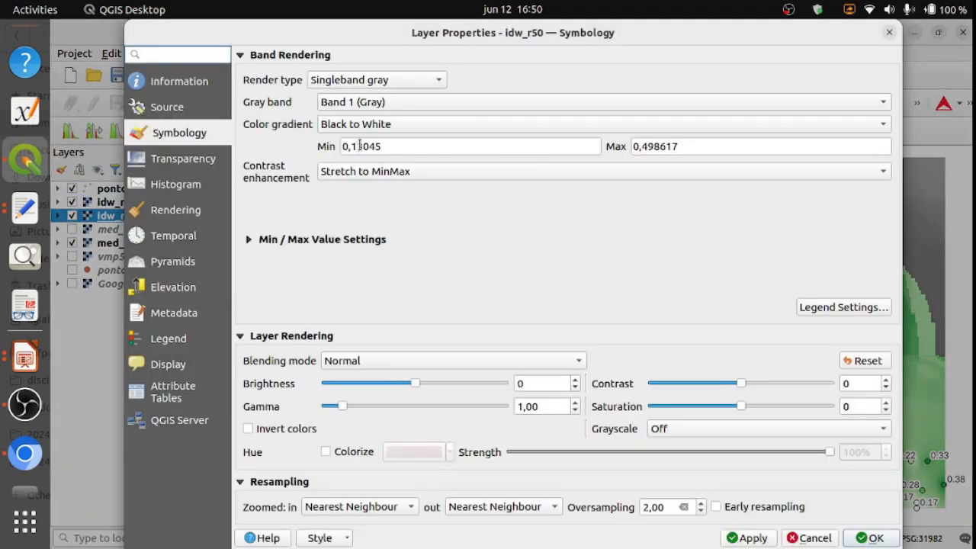
left_click(371, 81)
left_click(371, 96)
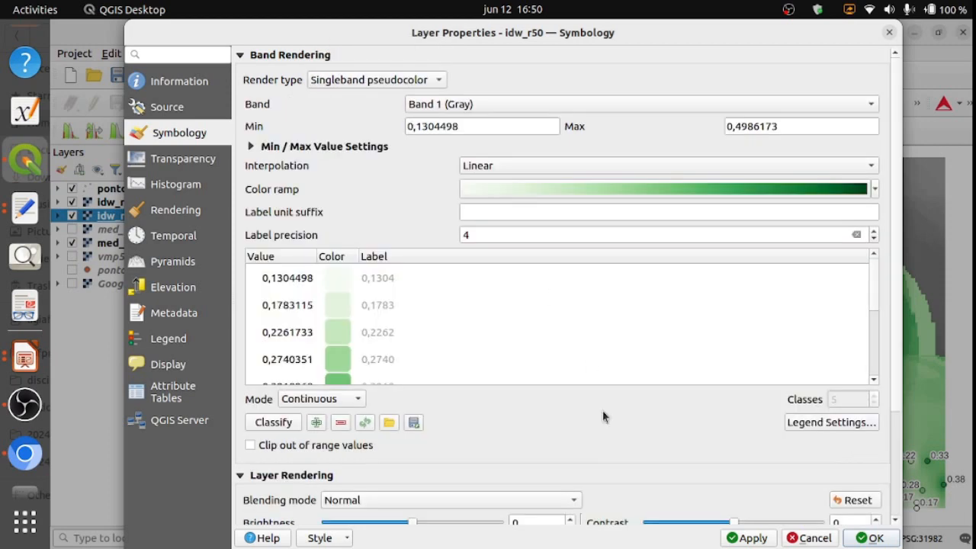
left_click(751, 538)
left_click(884, 540)
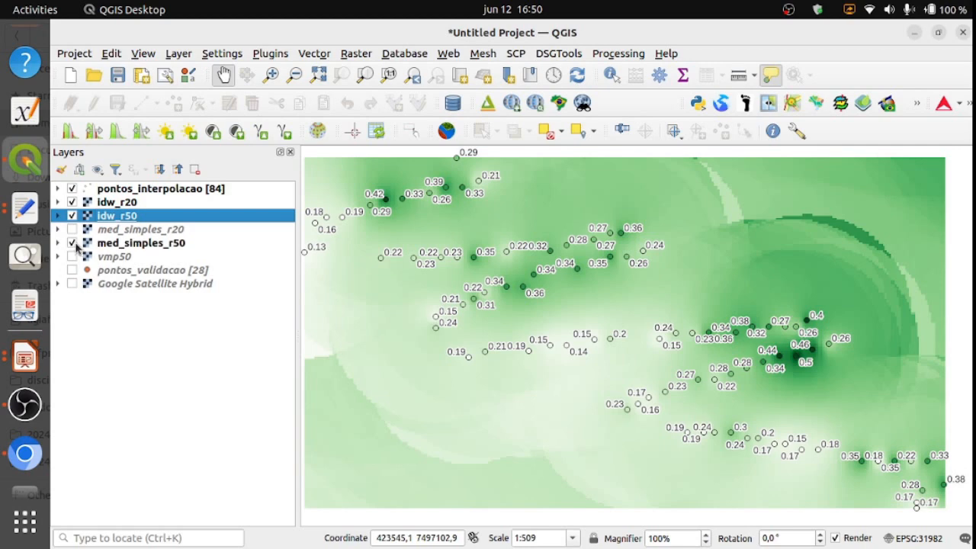
Hide med_simples_r50 and idw_r50, and examine idw_r20 with and without the pontos_interpolacao points
left_click(72, 242)
left_click(73, 216)
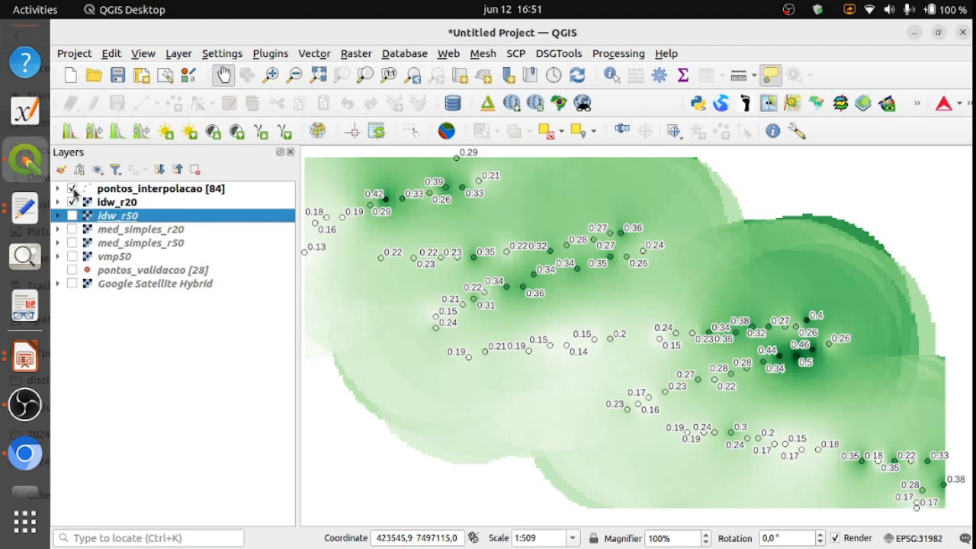
left_click(72, 188)
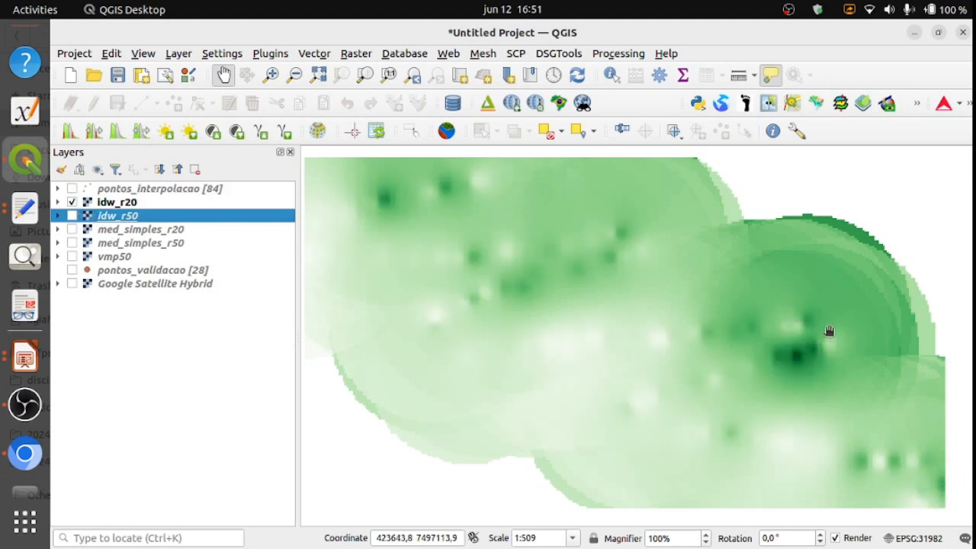
left_click(73, 188)
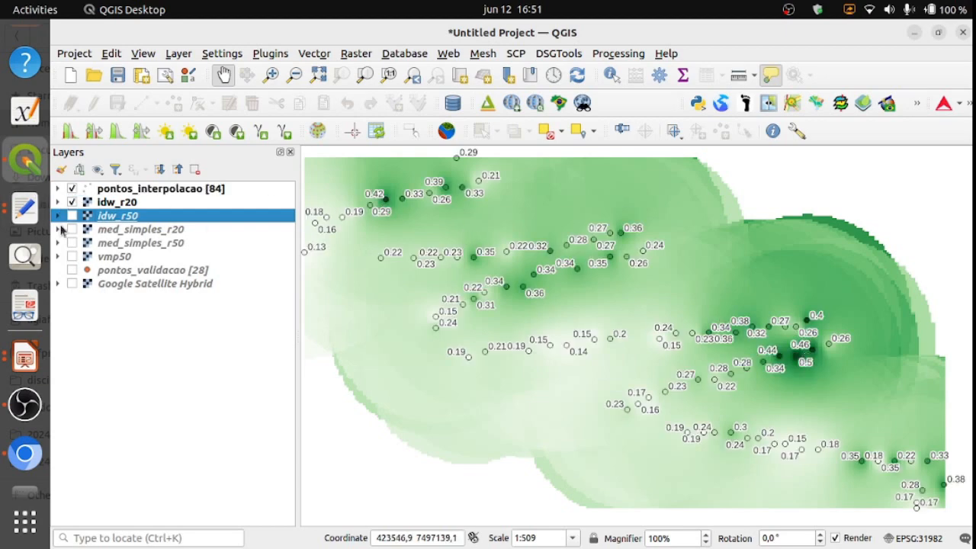
left_click(72, 202)
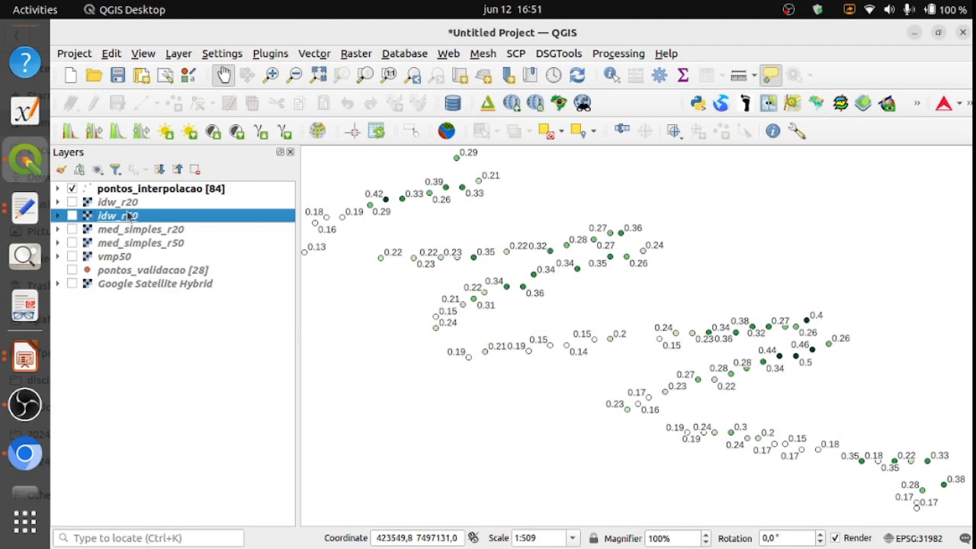
left_click(72, 202)
left_click(72, 188)
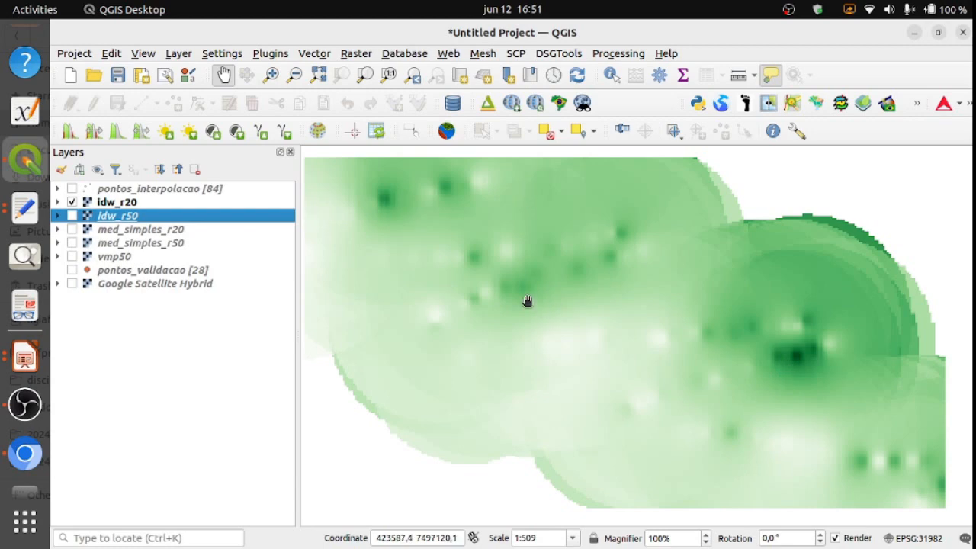
Compare idw_r50 with idw_r20 by switching their visibility, leaving only idw_r20 displayed
left_click(72, 216)
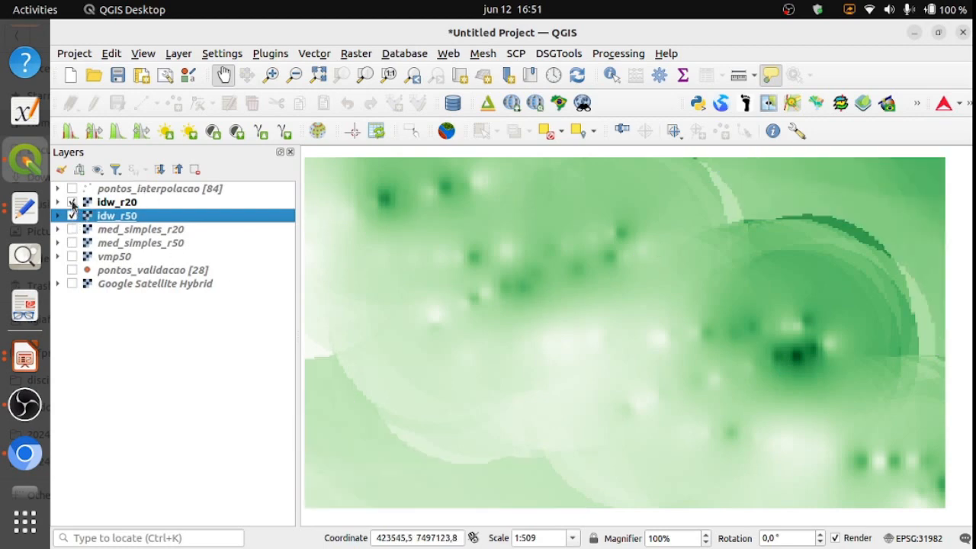
left_click(72, 202)
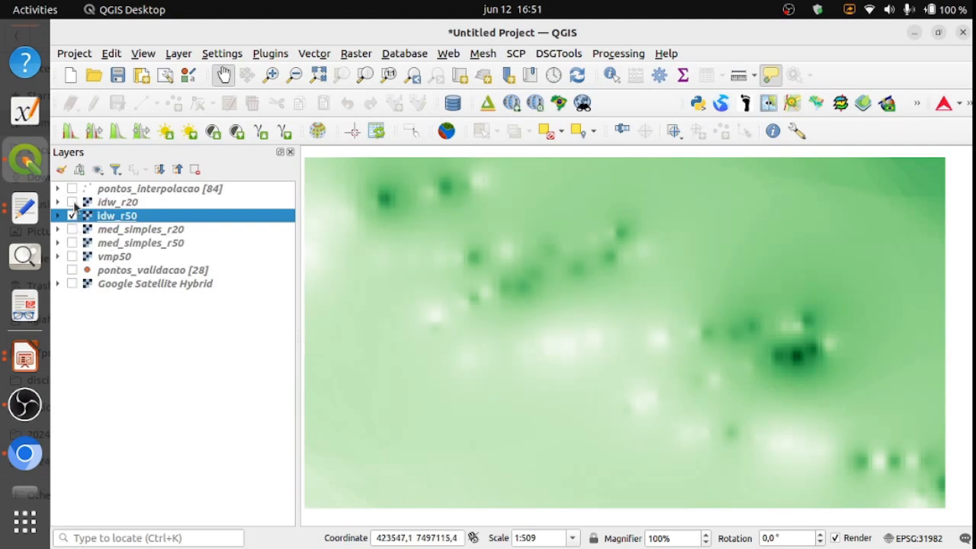
left_click(71, 202)
left_click(72, 216)
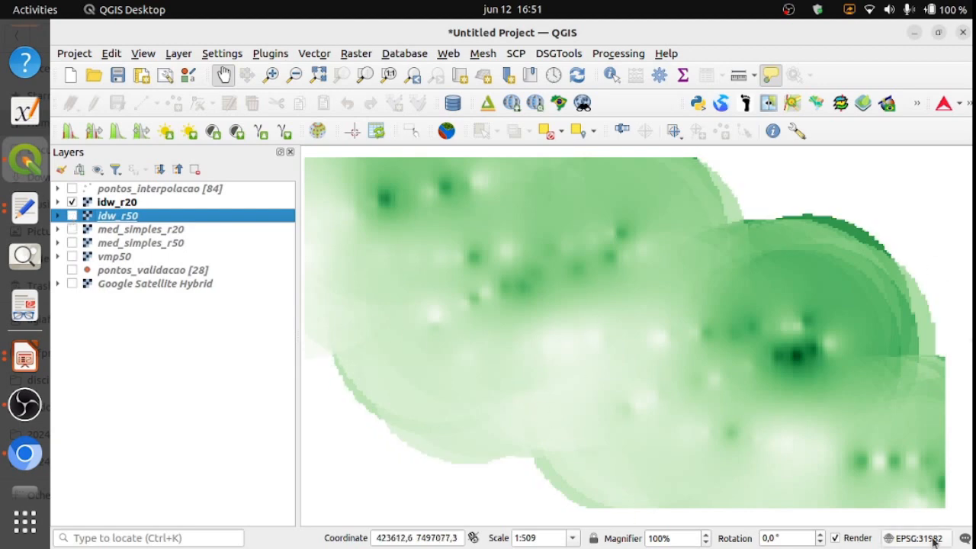
Overlay pontos_interpolacao on idw_r20, widen the map area, and display idw_r50 in place of idw_r20 beneath the points
left_click(71, 189)
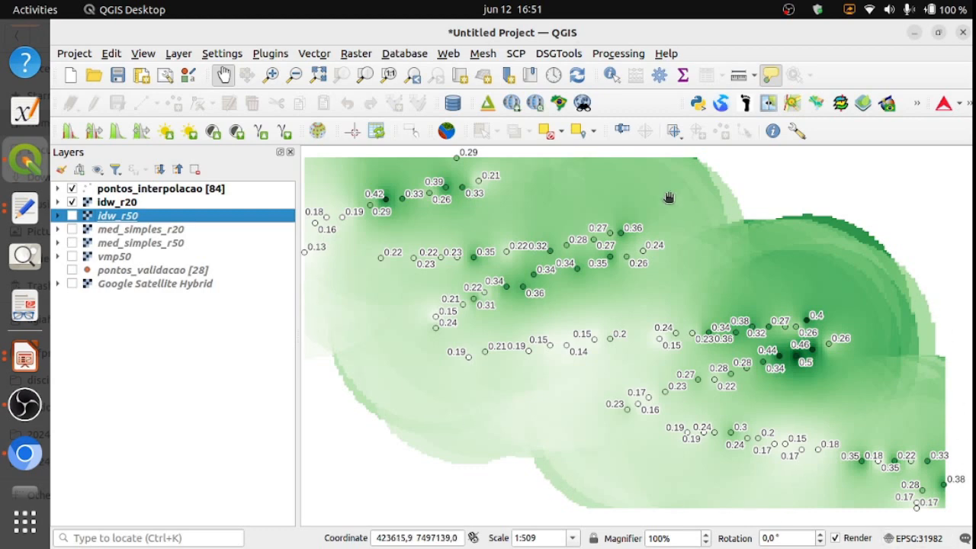
left_click_drag(294, 320, 258, 321)
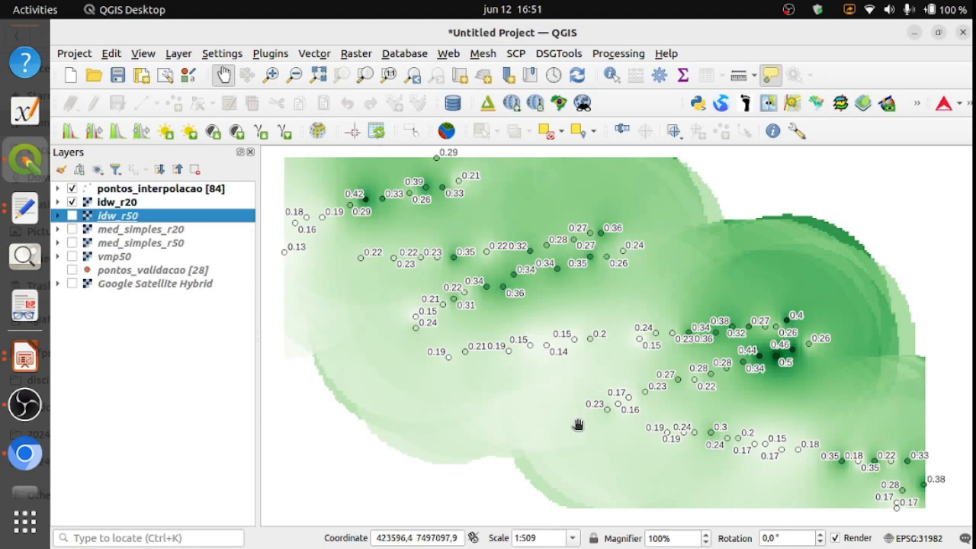
left_click(72, 216)
left_click(72, 202)
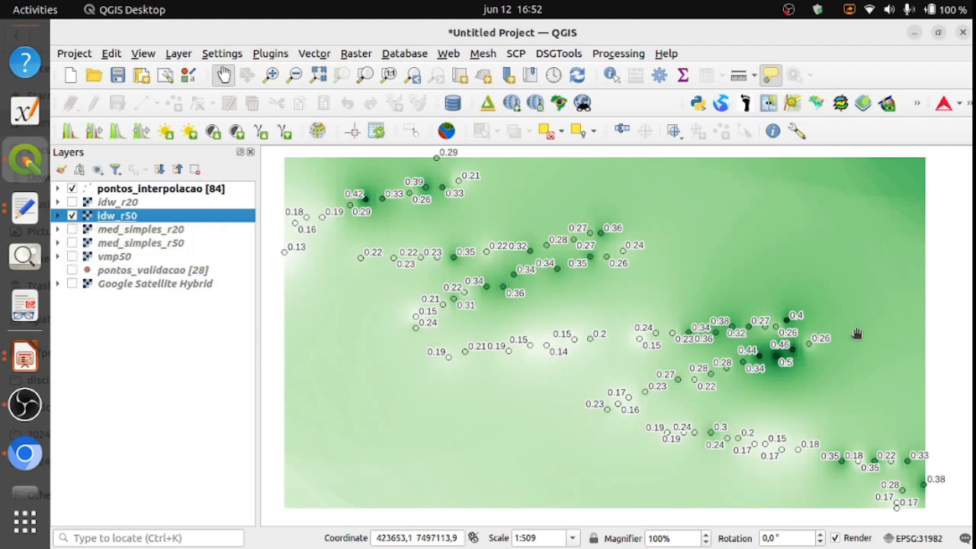
View the pontos_interpolacao points without a raster, and examine idw_r50 with the points hidden
left_click(72, 217)
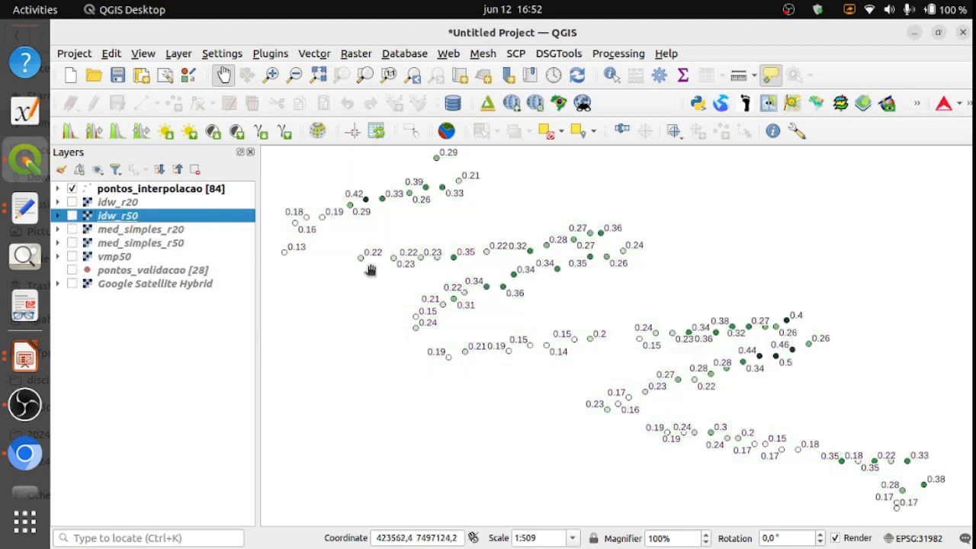
left_click(71, 216)
left_click(71, 190)
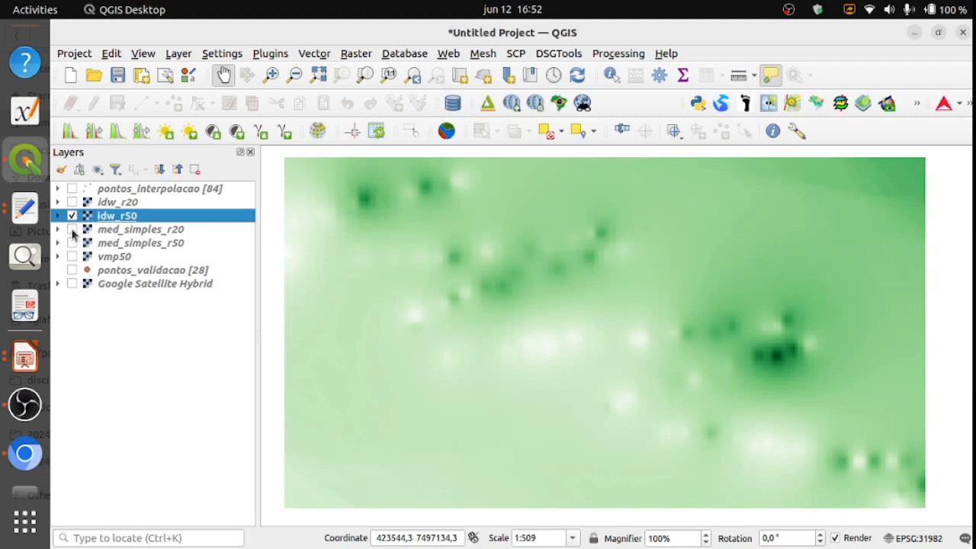
Compare idw_r50 with the moving average rasters med_simples_r20 and med_simples_r50, leaving only med_simples_r50 displayed
left_click(72, 228)
left_click(72, 216)
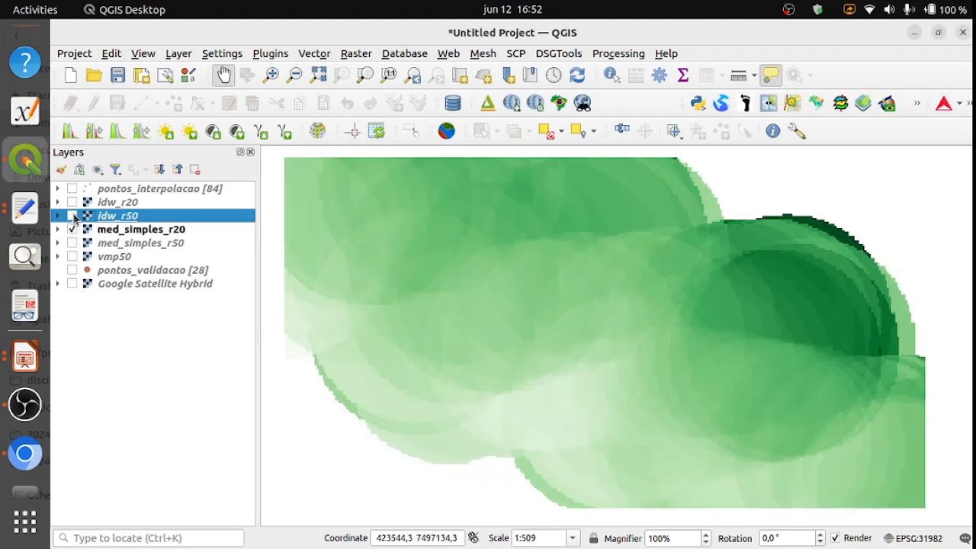
left_click(73, 216)
left_click(73, 217)
left_click(73, 230)
left_click(72, 242)
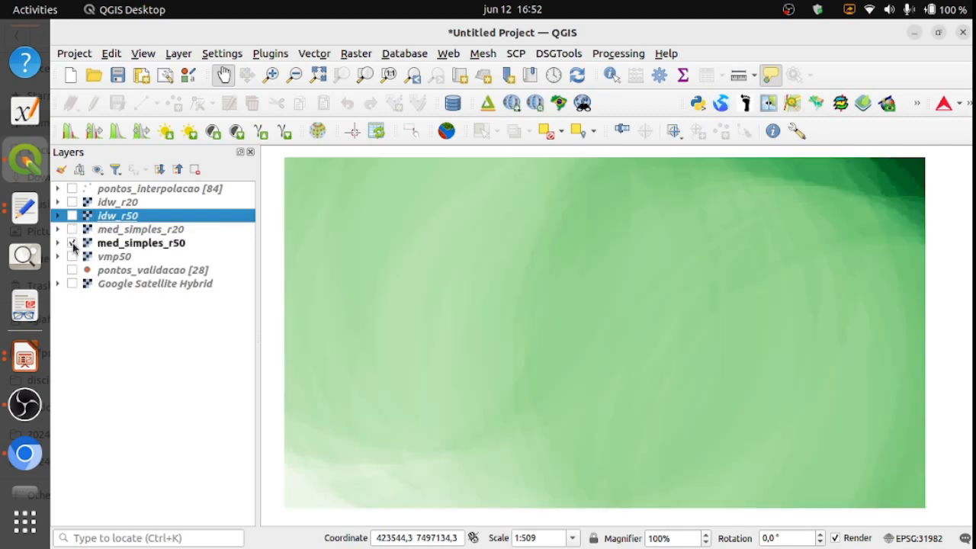
View vmp50 on its own, and display only the pontos_validacao layer
left_click(73, 243)
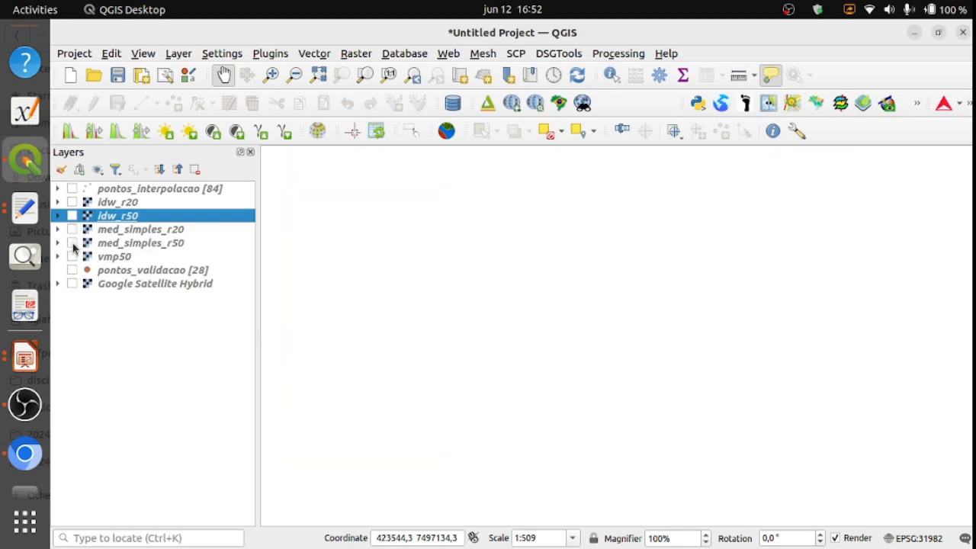
left_click(73, 257)
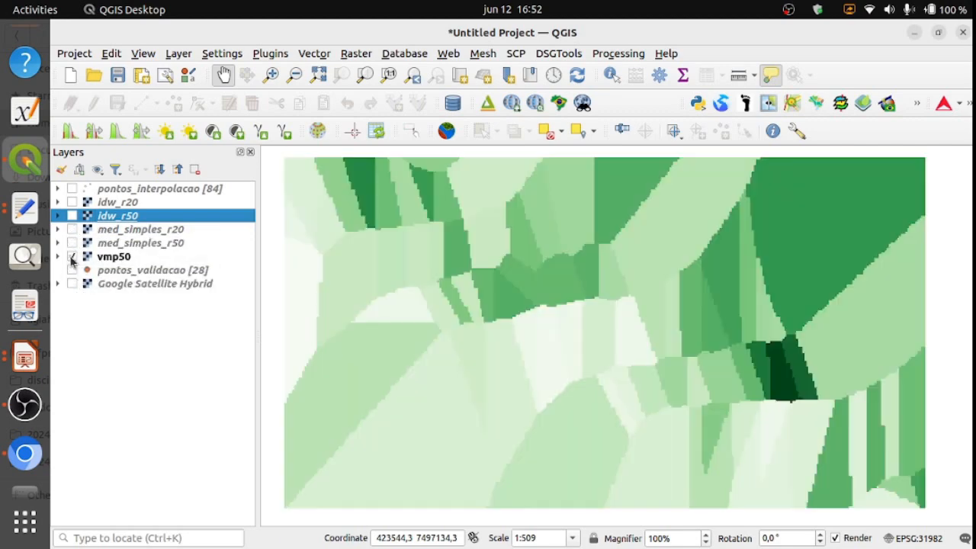
left_click(73, 257)
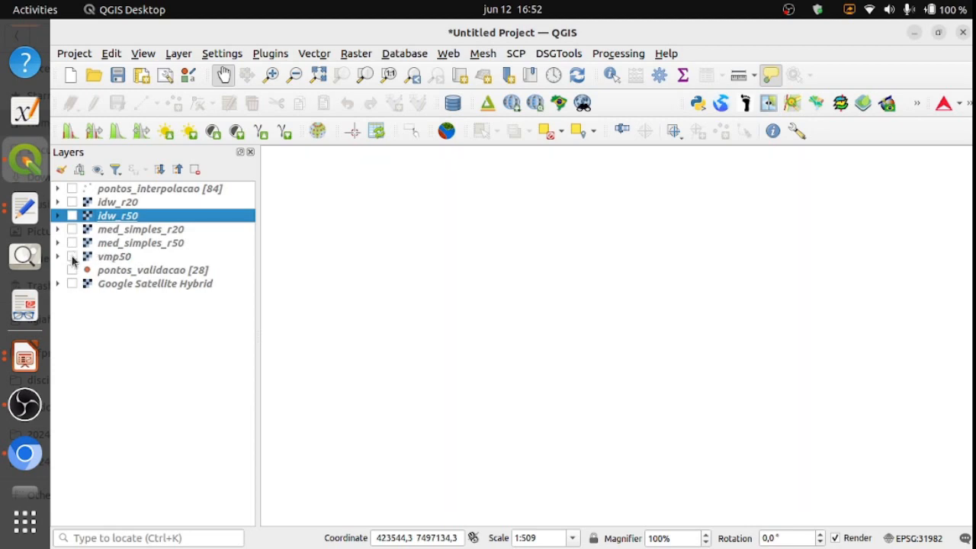
left_click(72, 271)
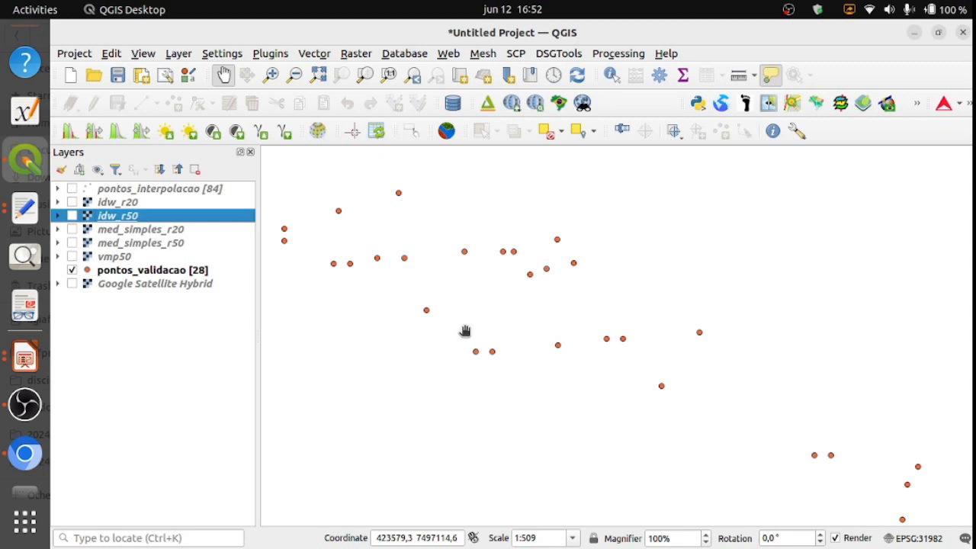
Switch to the capas_geral.odp presentation in LibreOffice Impress
left_click(25, 359)
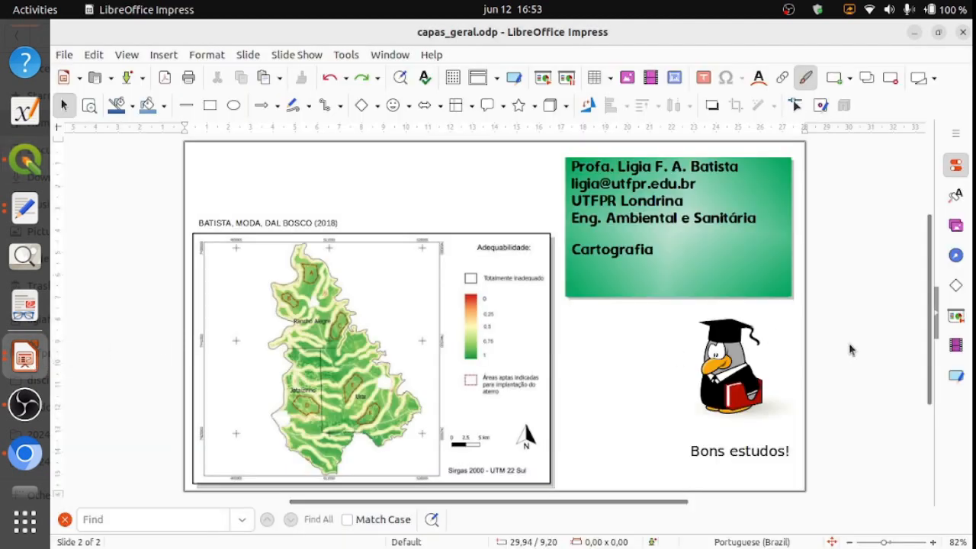